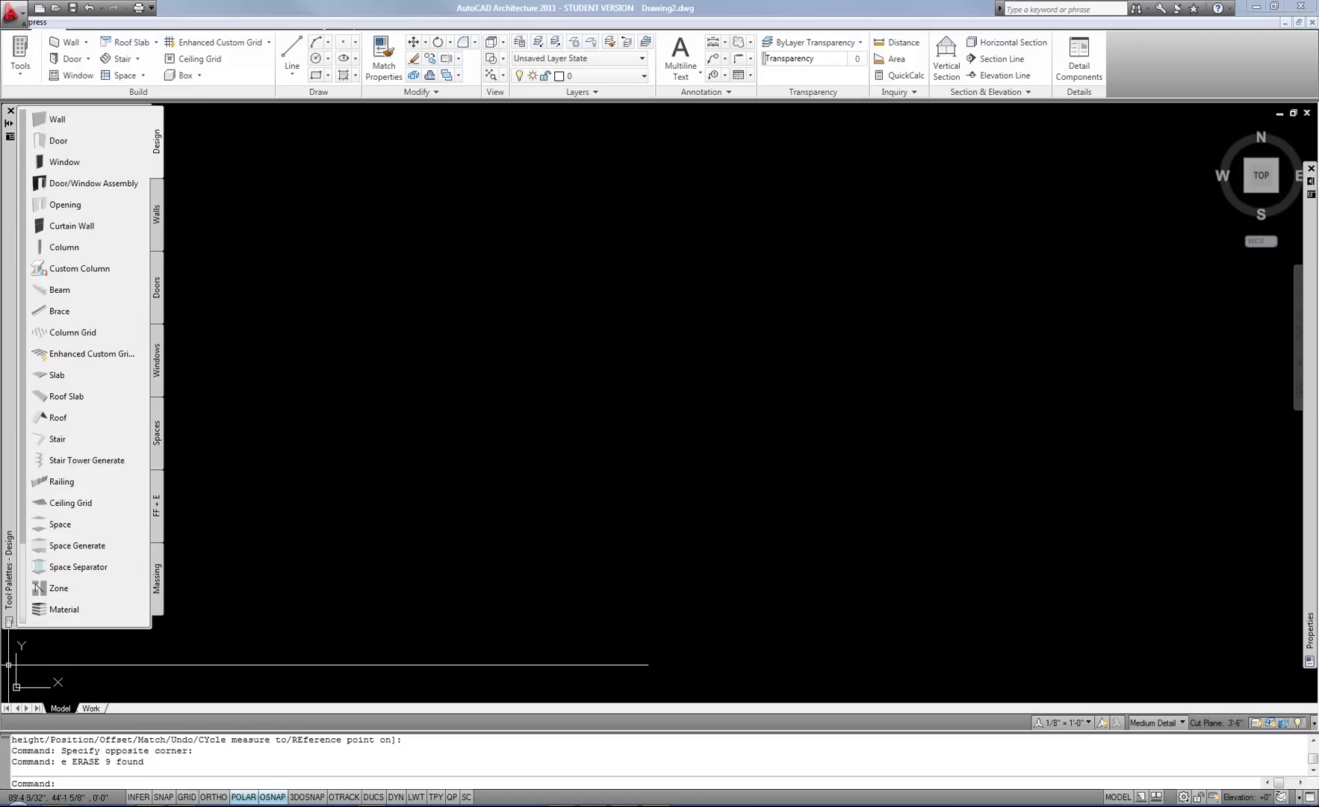
Step: Switch to Acrobat showing 'New assignment - first floor.pdf' as the reference plan
key(alt+Tab)
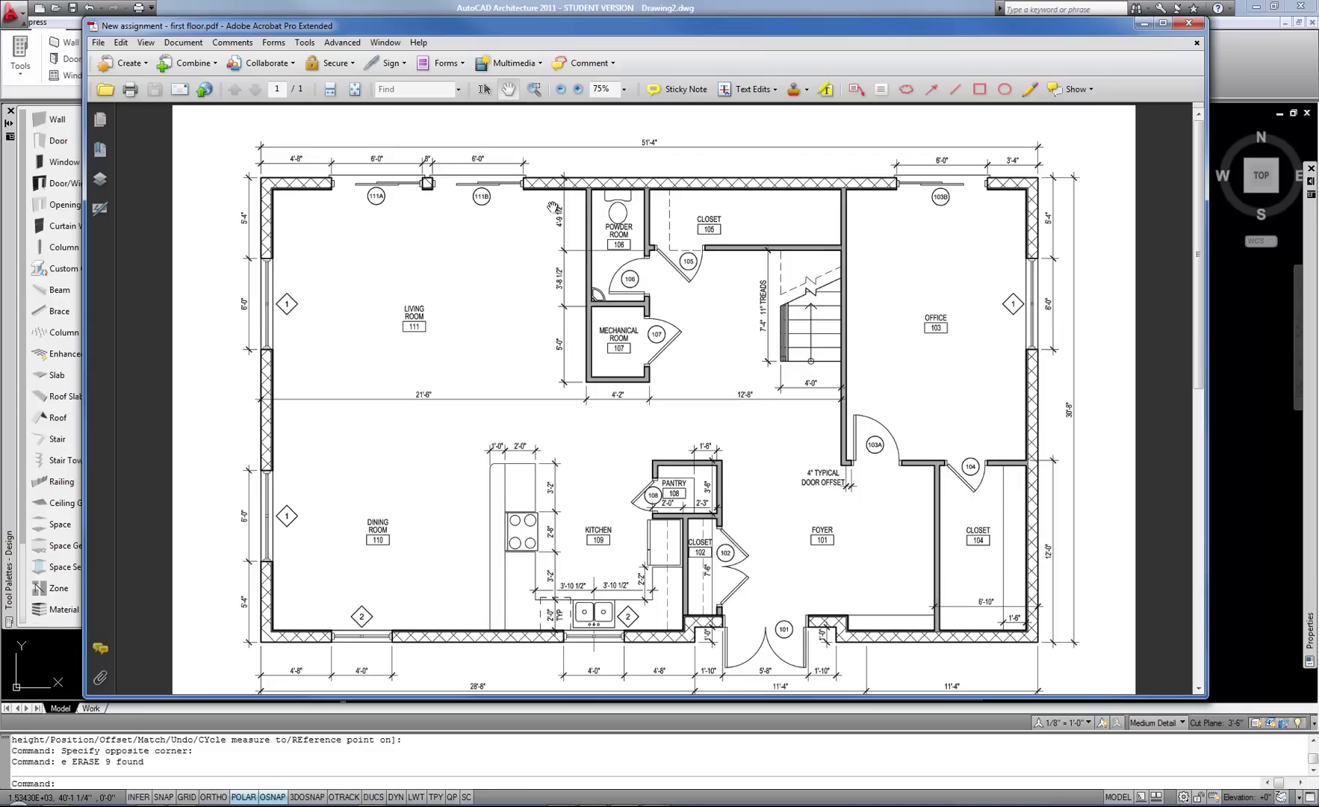
click(576, 89)
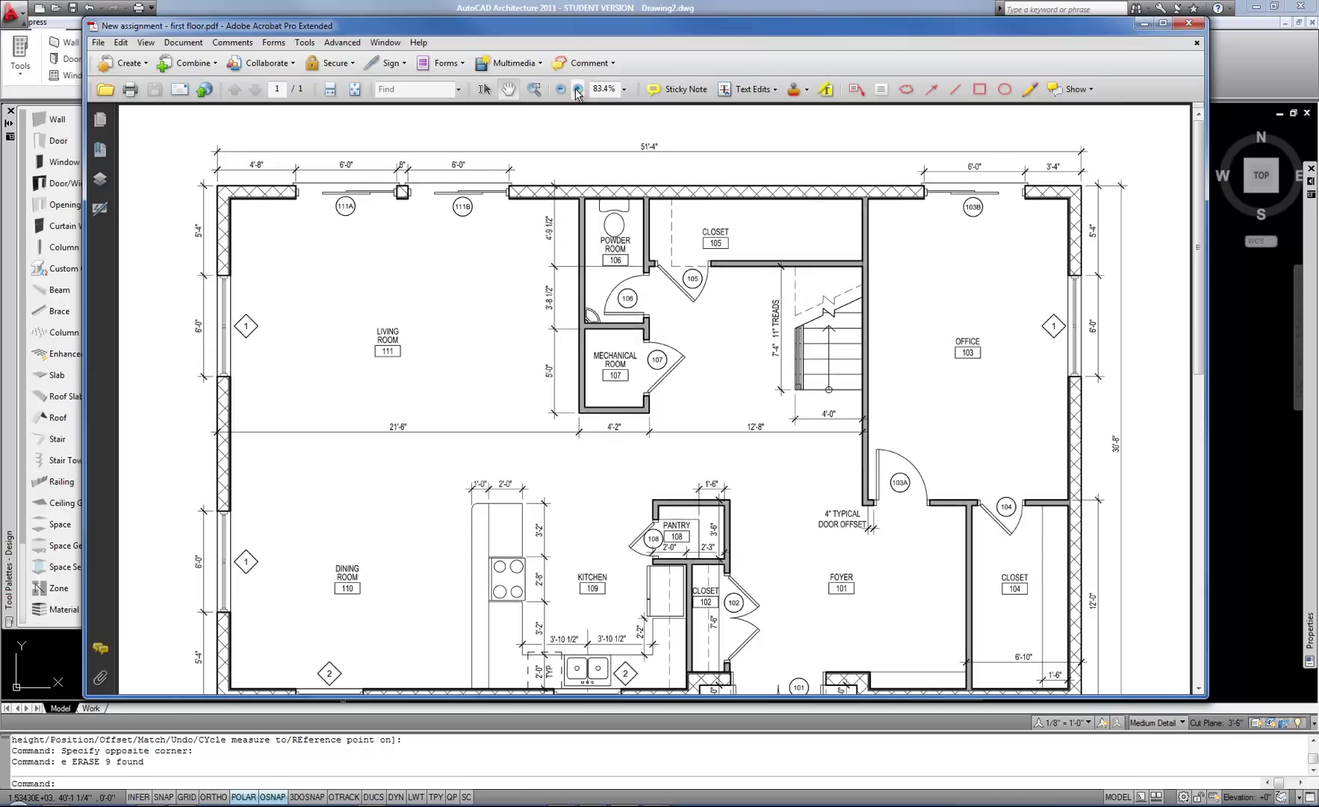
key(ctrl+equal)
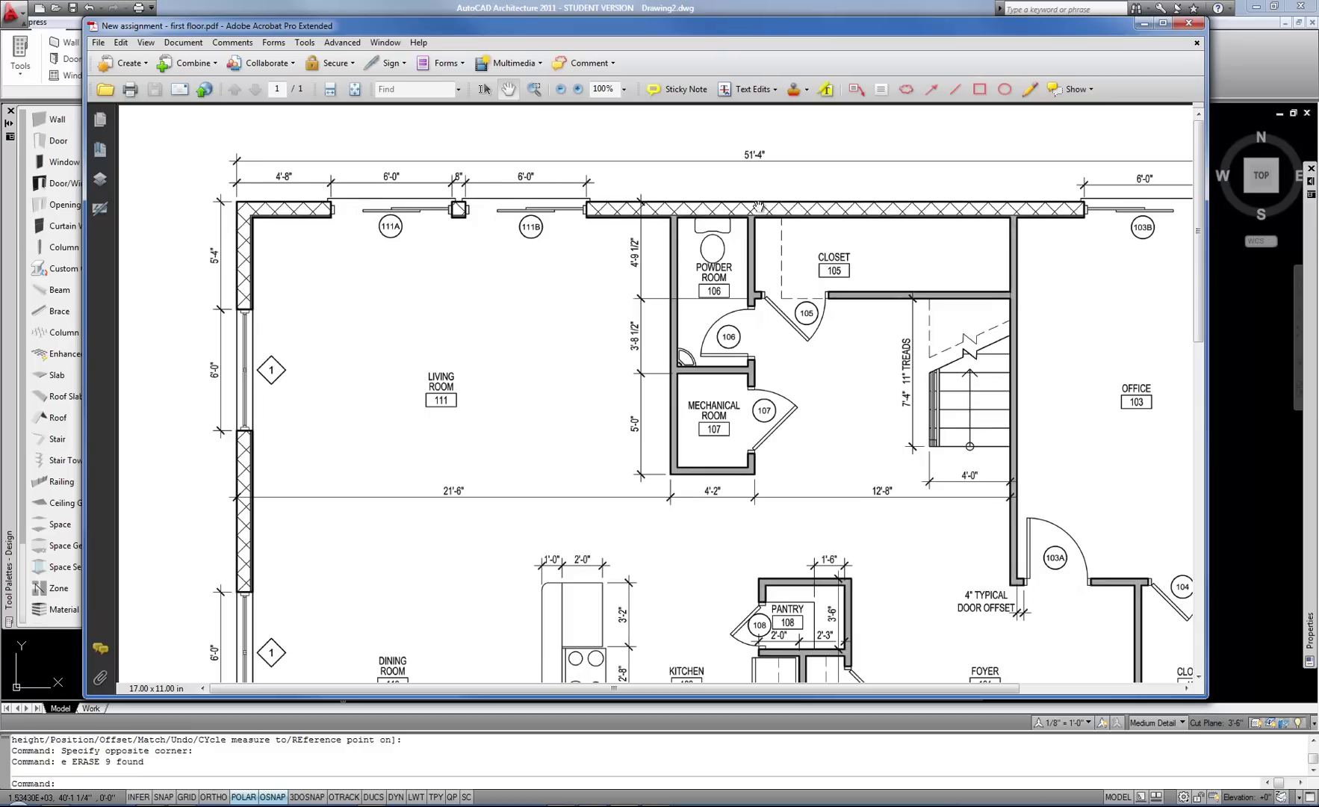
click(560, 89)
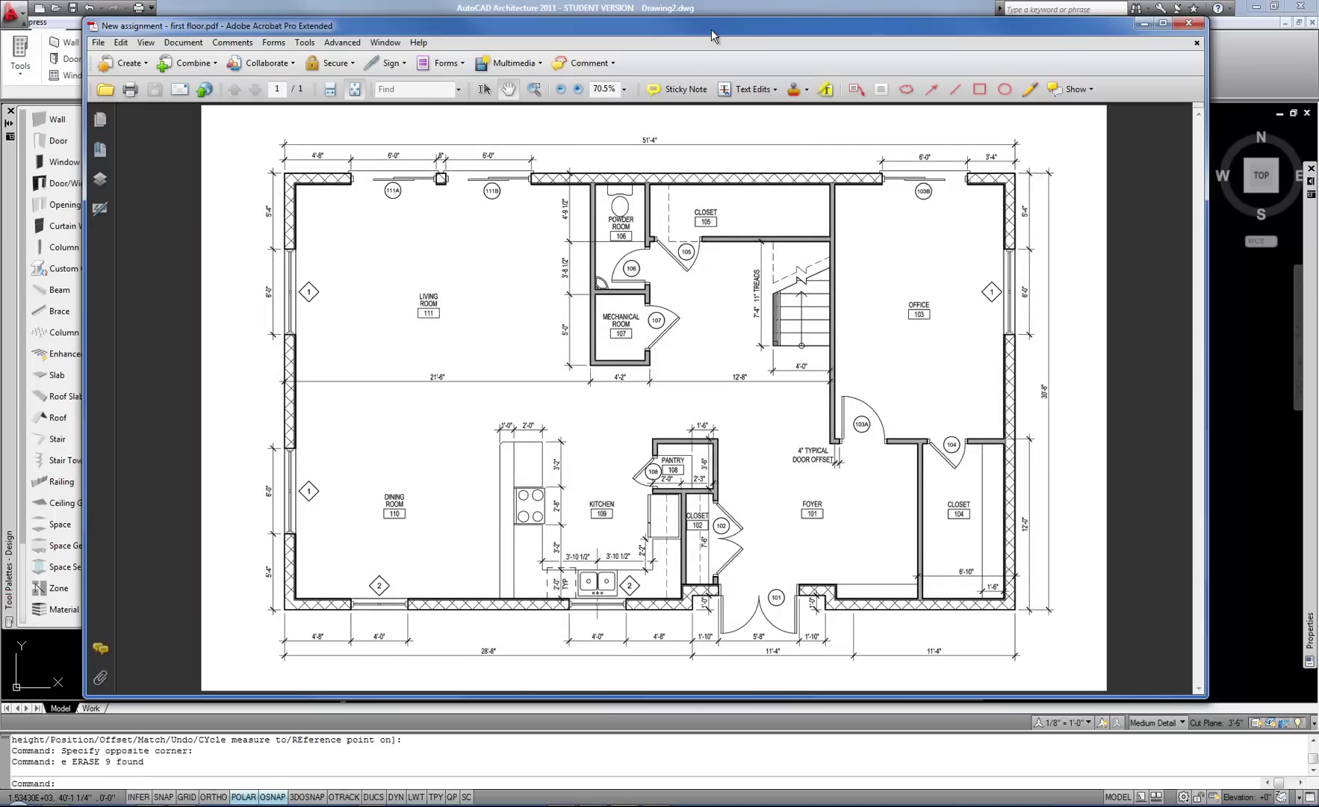
Step: Move Acrobat aside and start a CMU-8 Furring wall from the Walls palette at point 0,0
drag(711, 29, 3, 11)
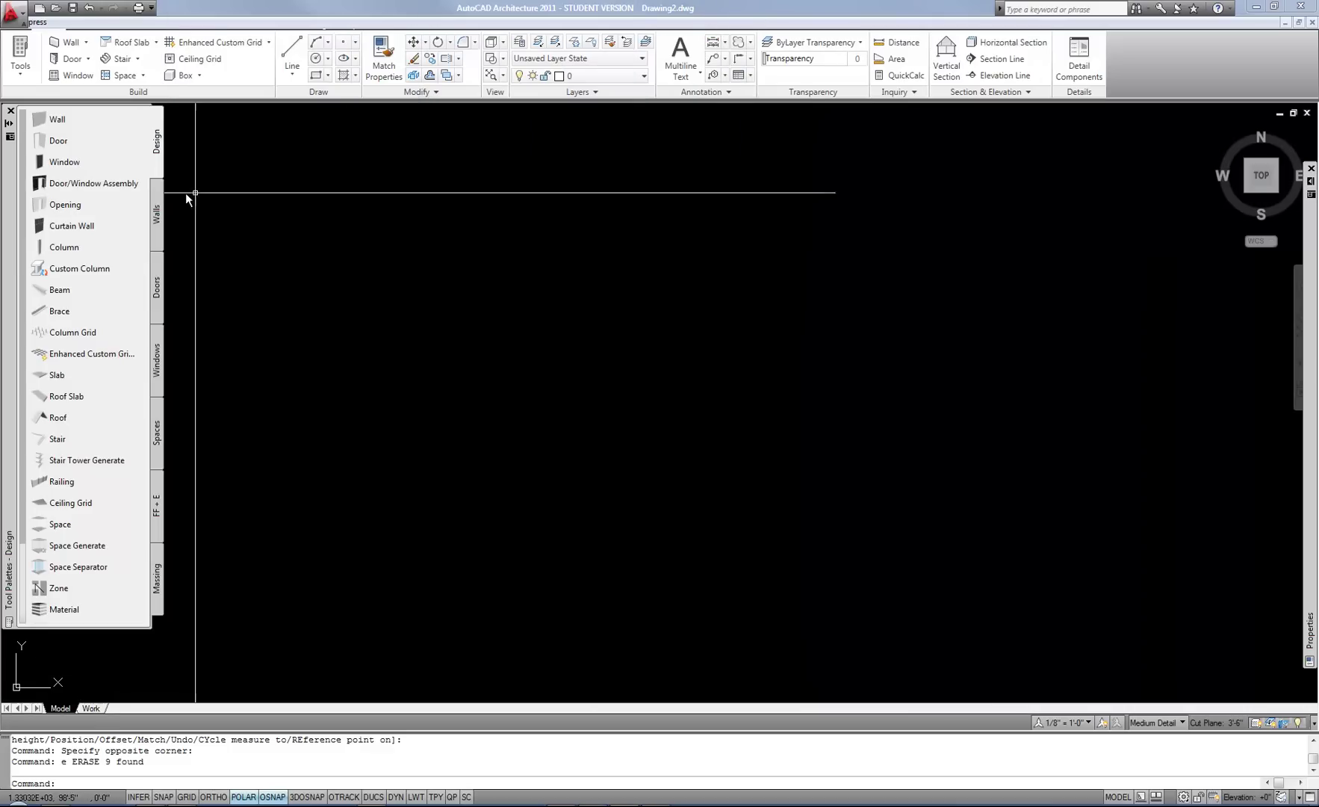
click(157, 216)
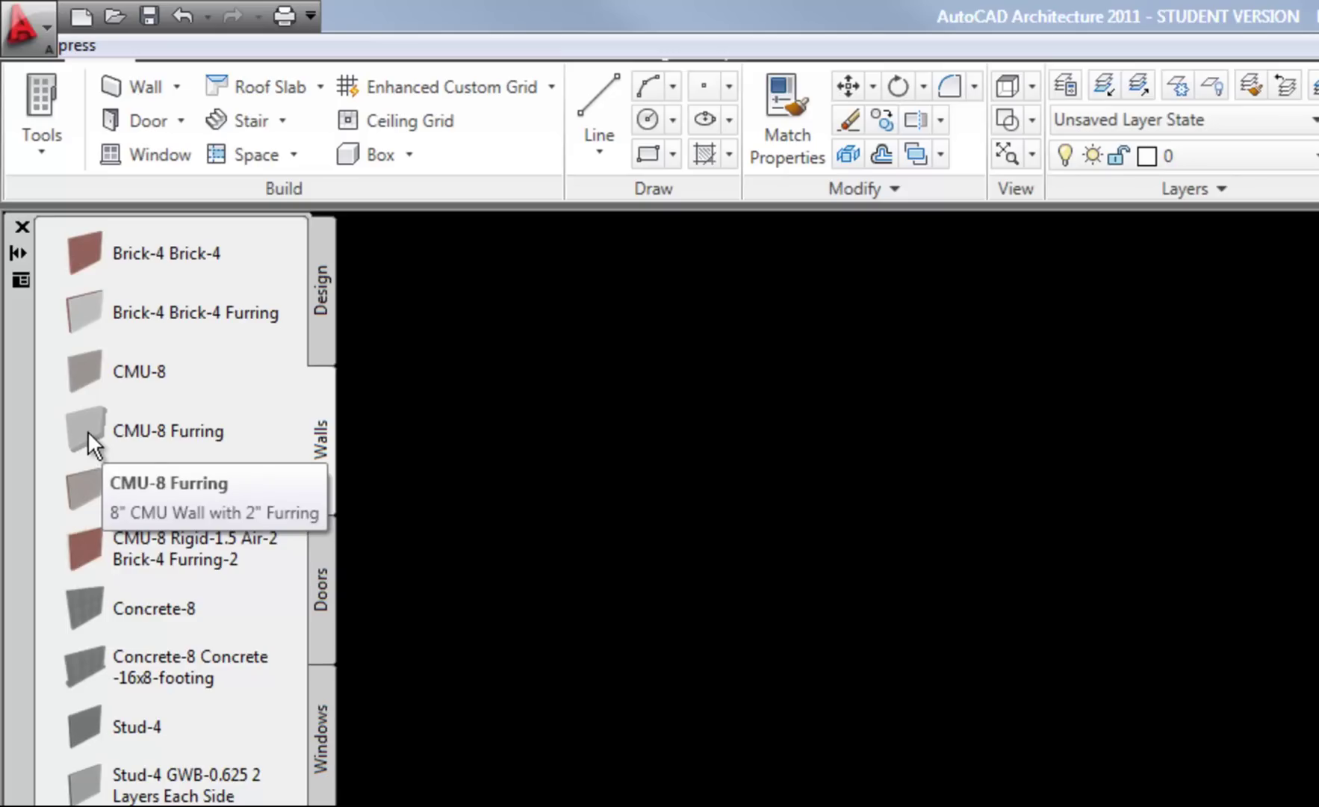
click(87, 430)
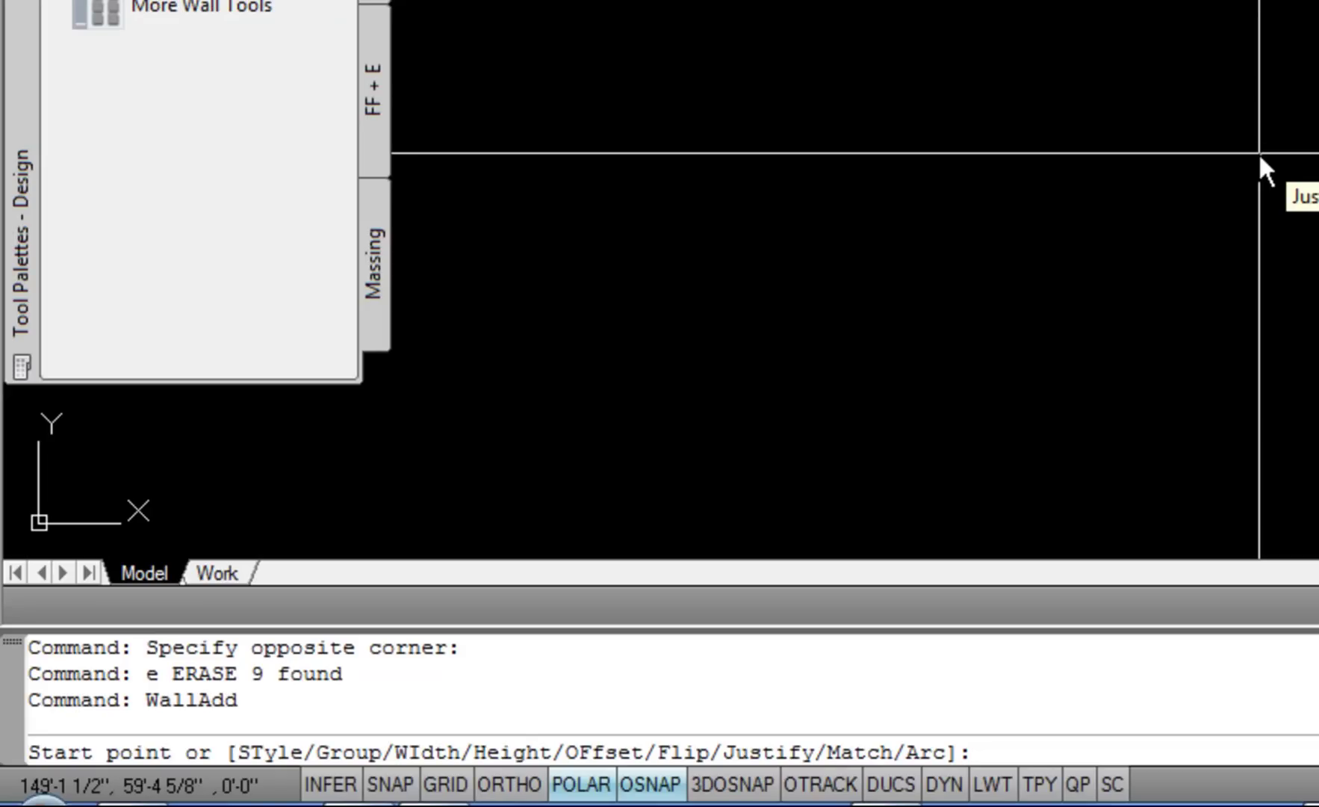
text(0,0)
key(Return)
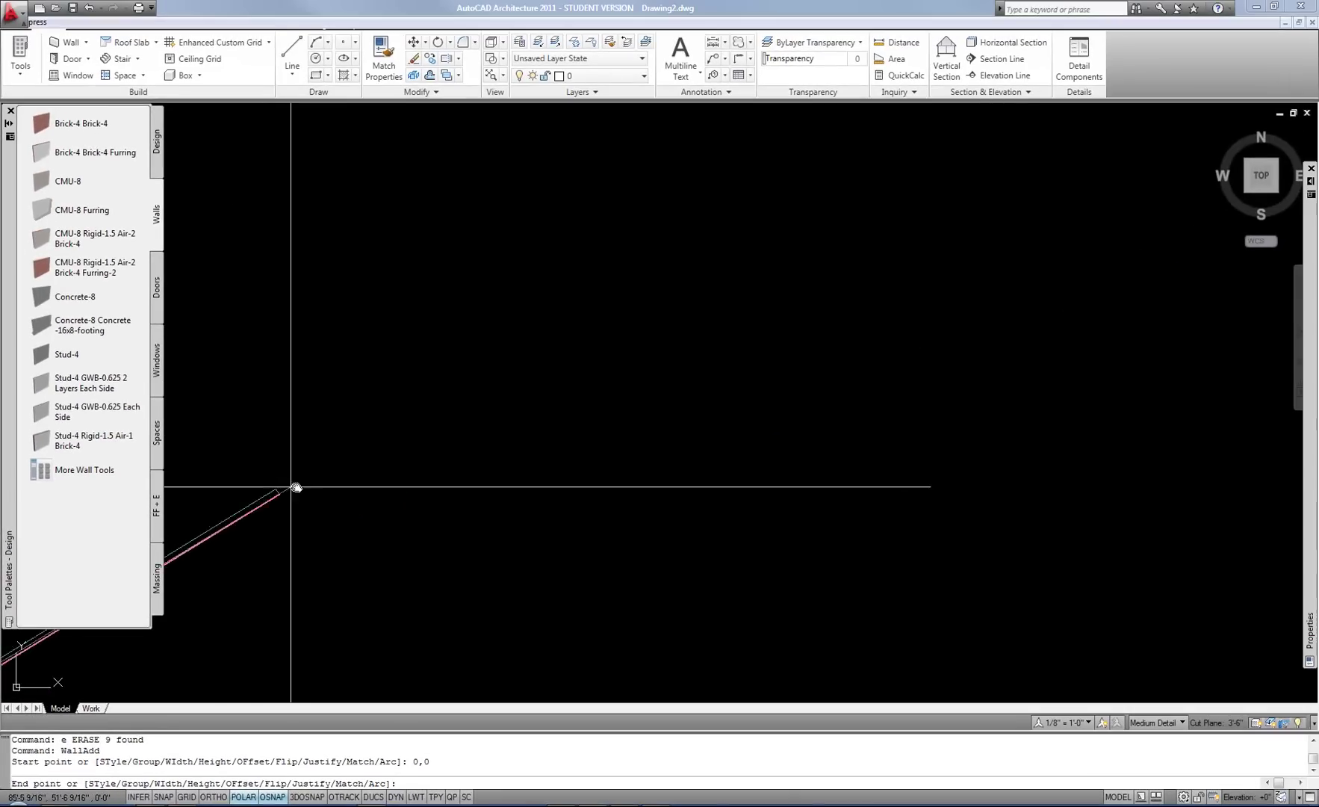
middle_drag(701, 45, 1318, 0)
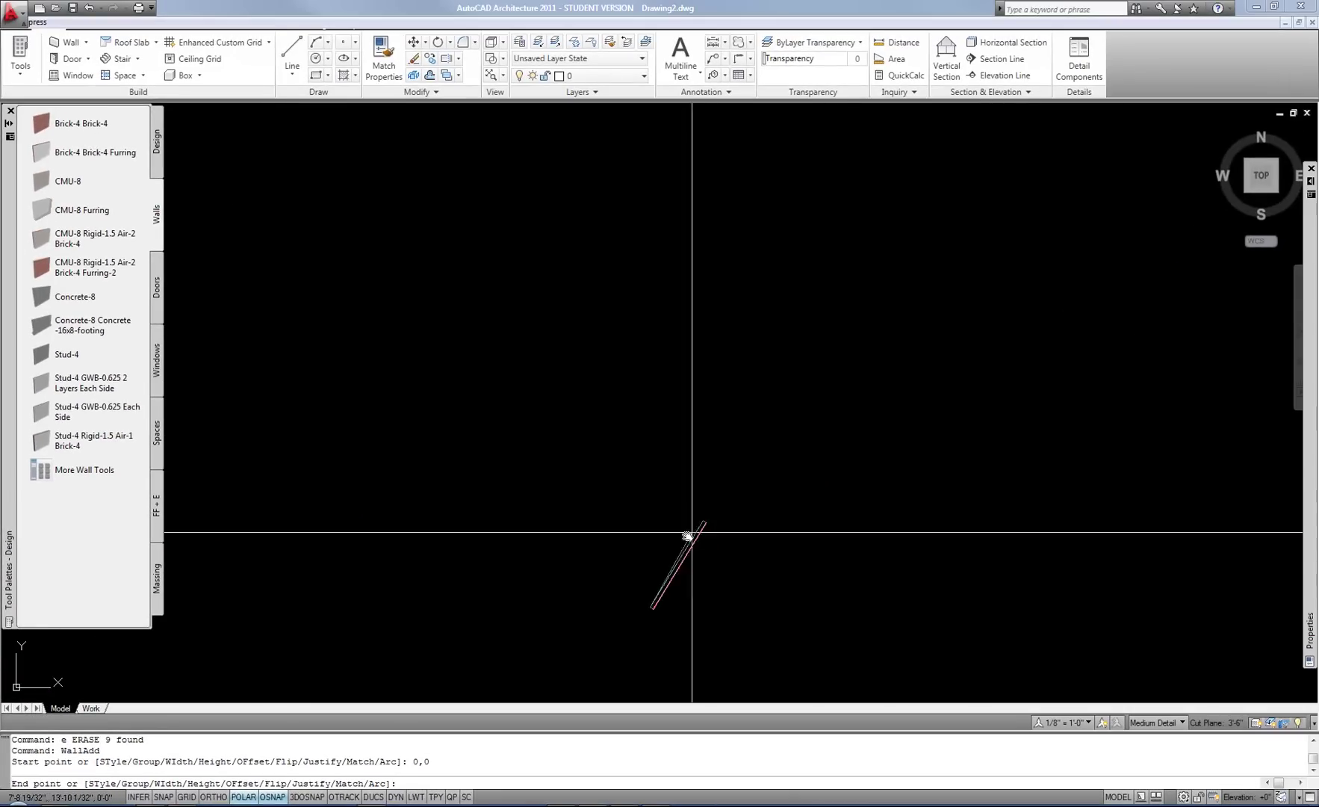
scroll(651, 562, up, 5)
middle_drag(651, 562, 353, 444)
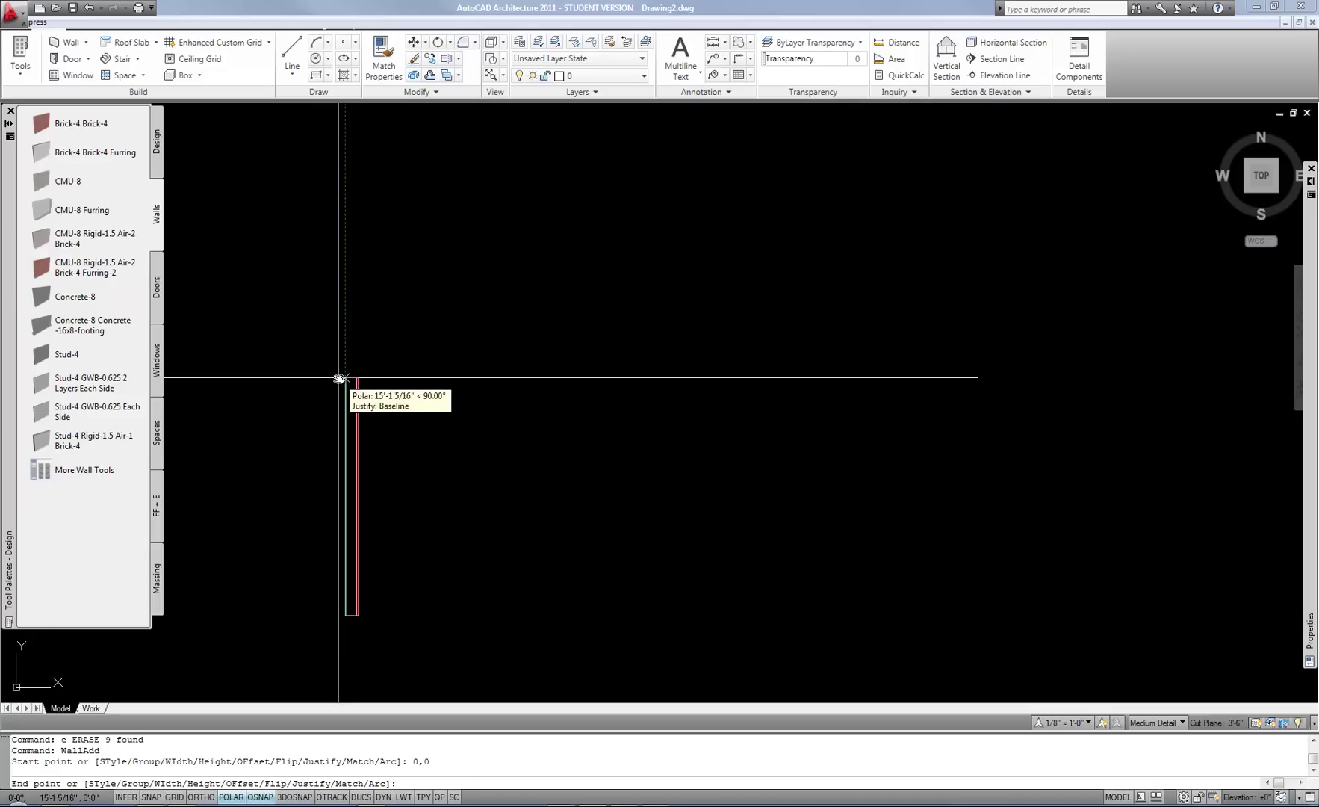
Step: Enter wall lengths 30'8, 51'4, 30'8, 13'4, 1', 9'4, 1' and 28'8 to close the outline
text(0'8)
key(Return)
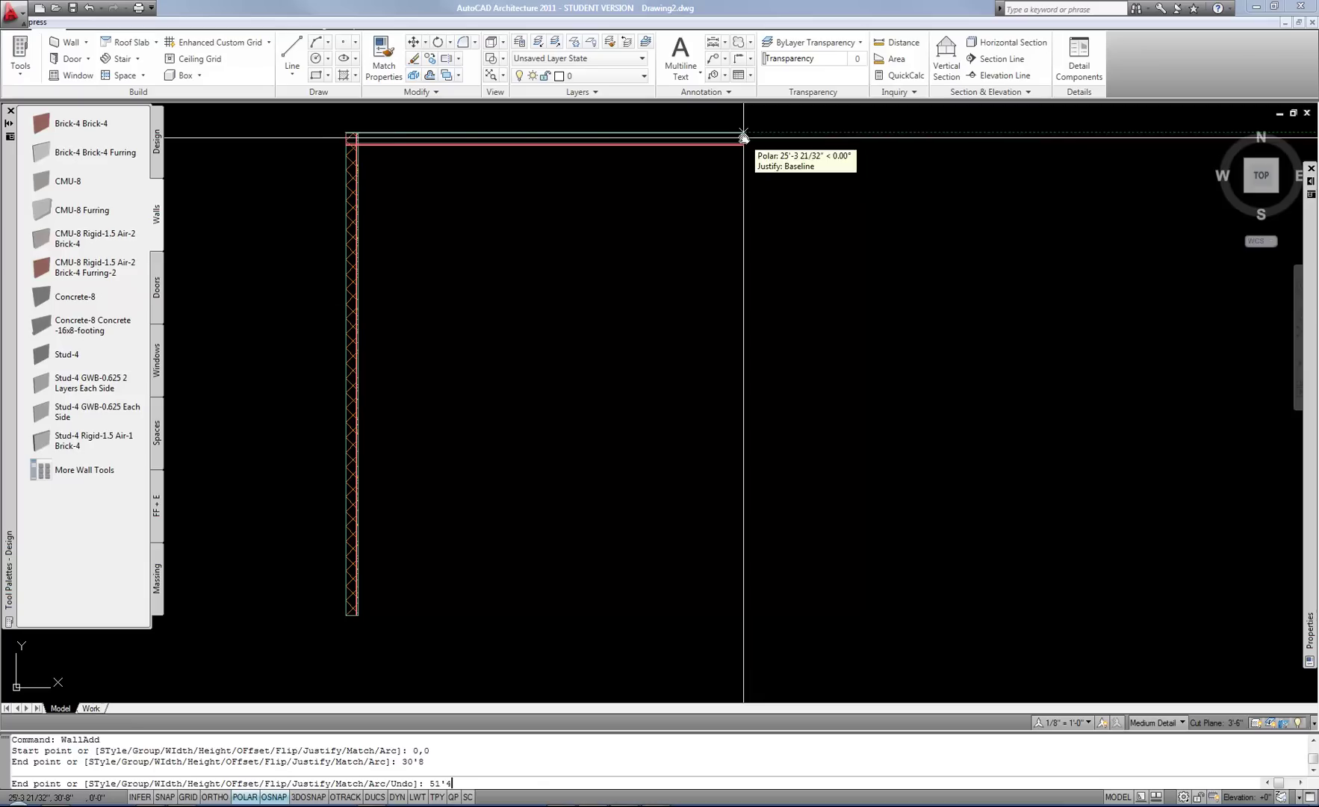
key(Return)
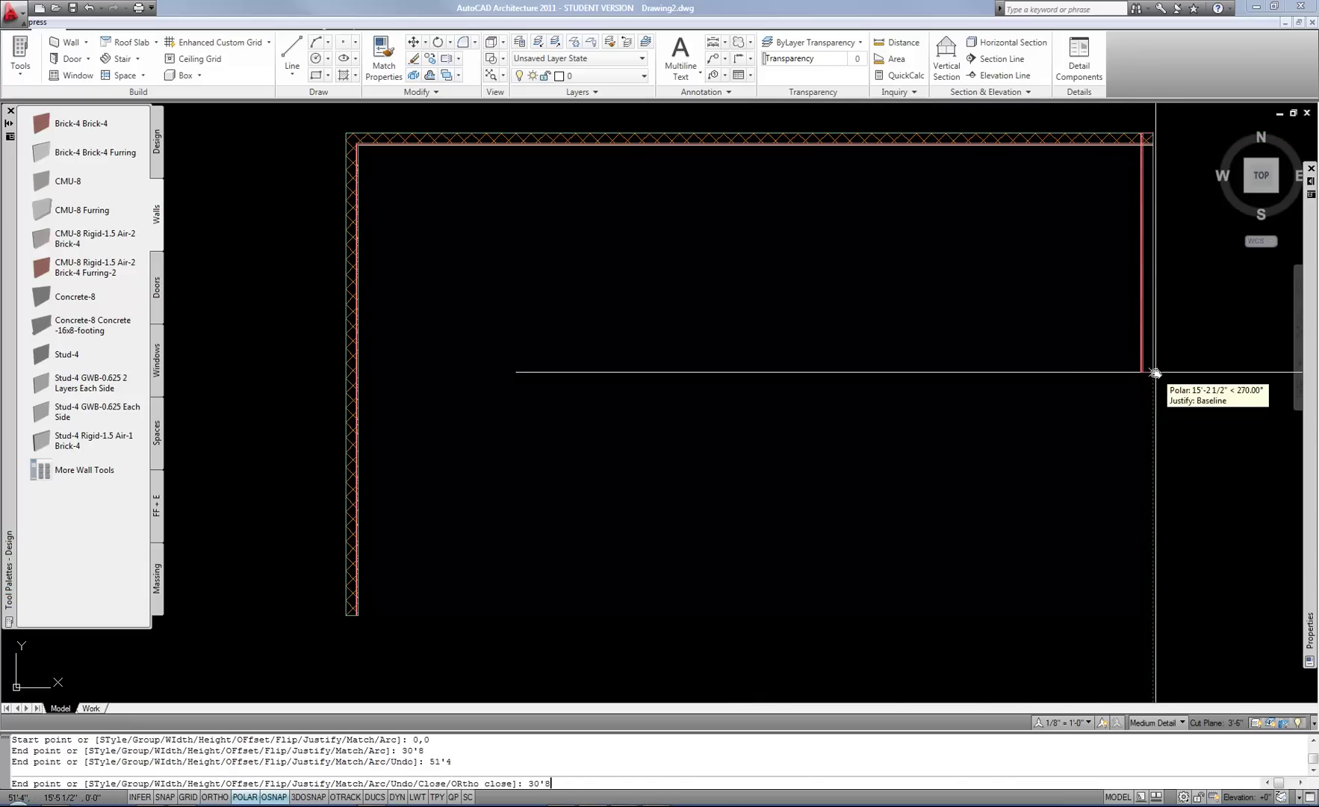
key(Return)
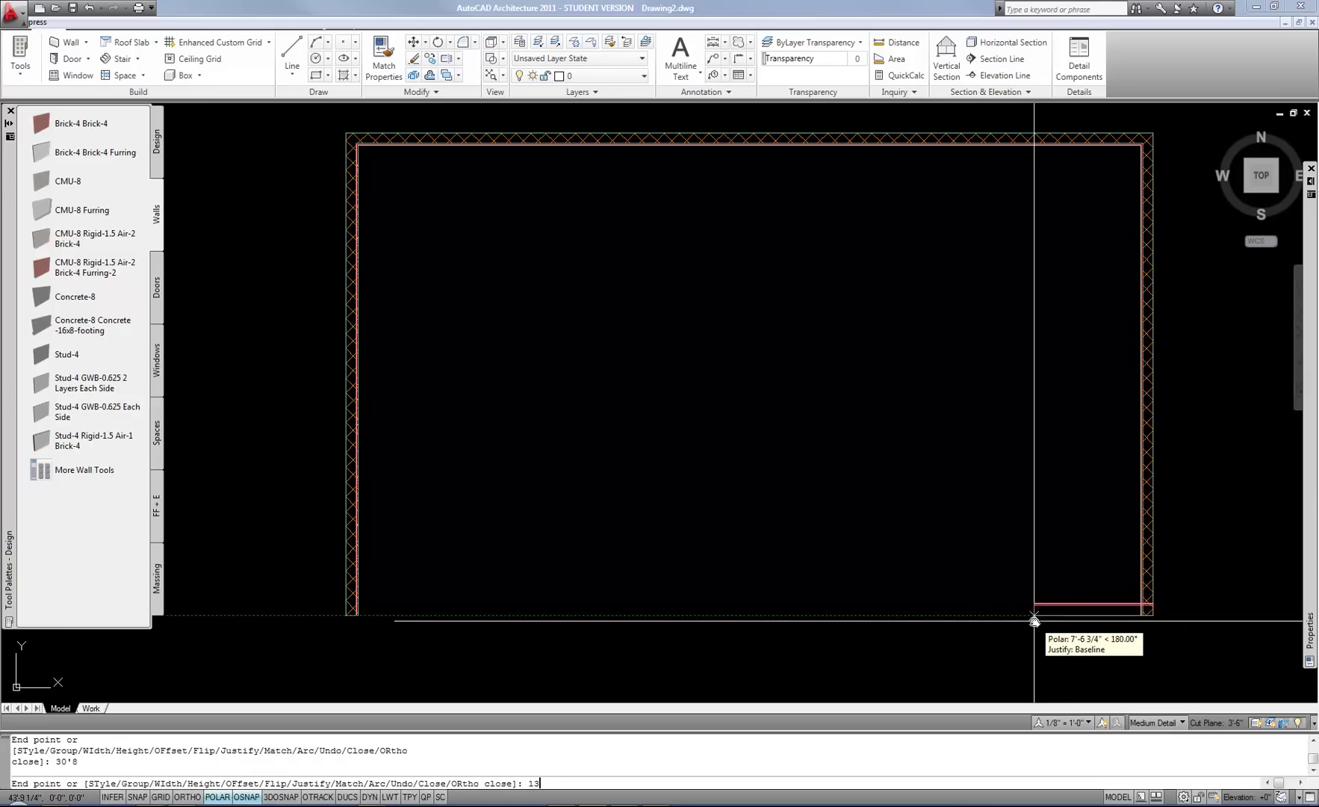
key(Return)
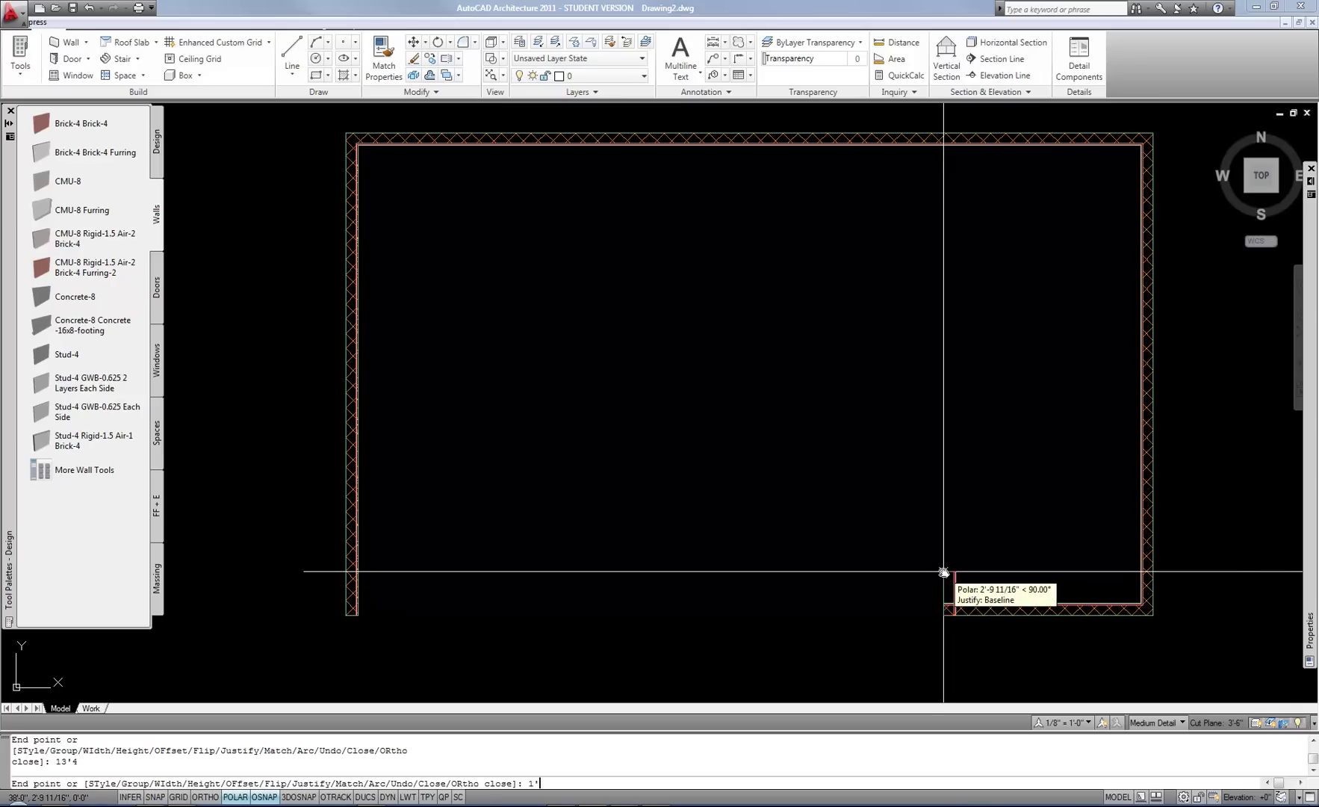
key(Return)
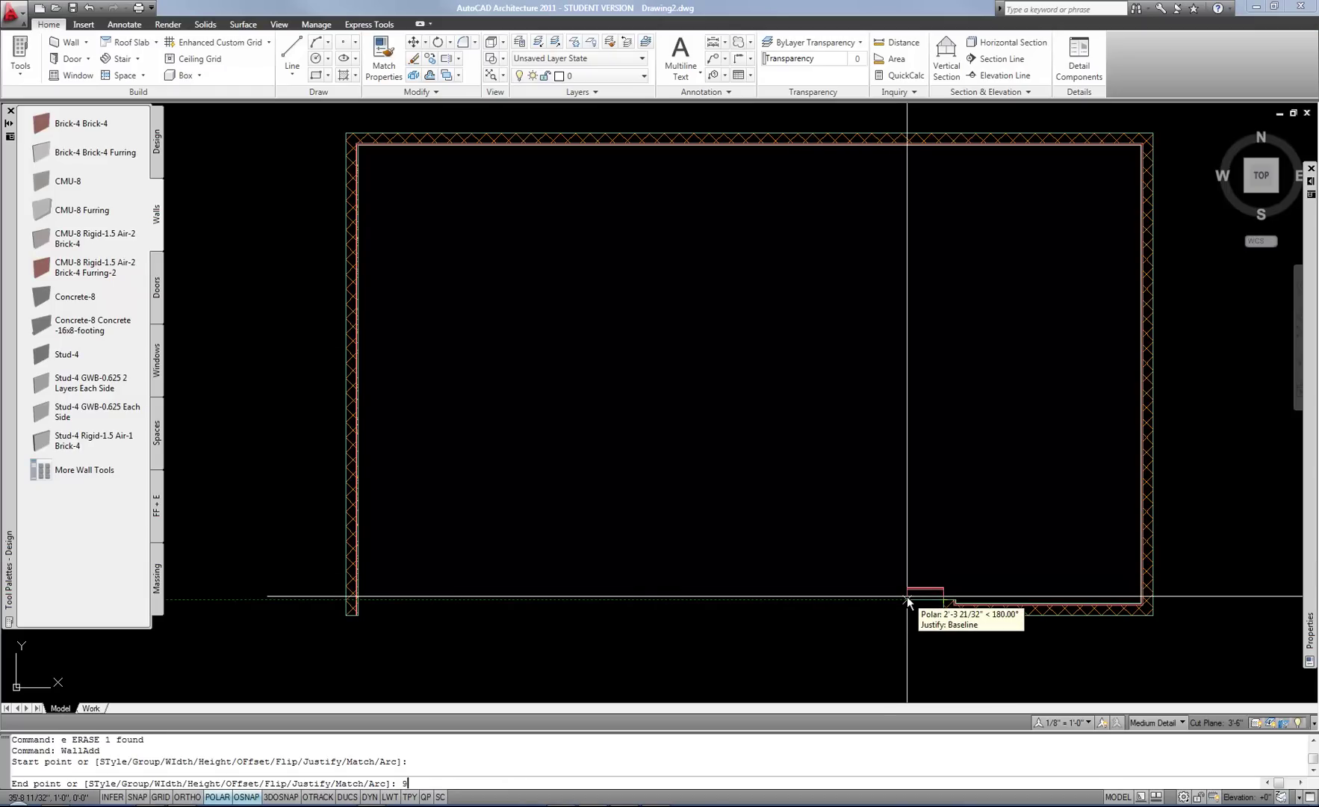
key(Return)
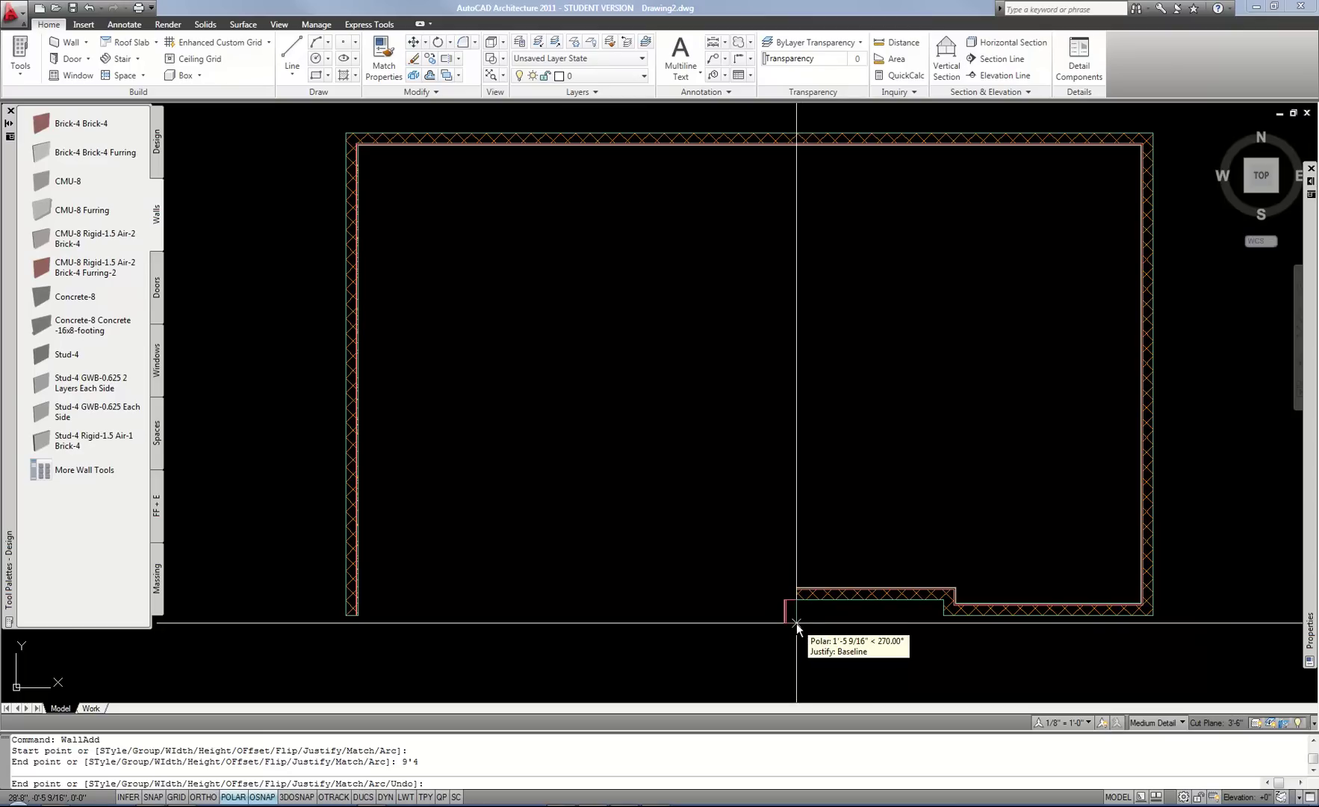
text(1')
key(Return)
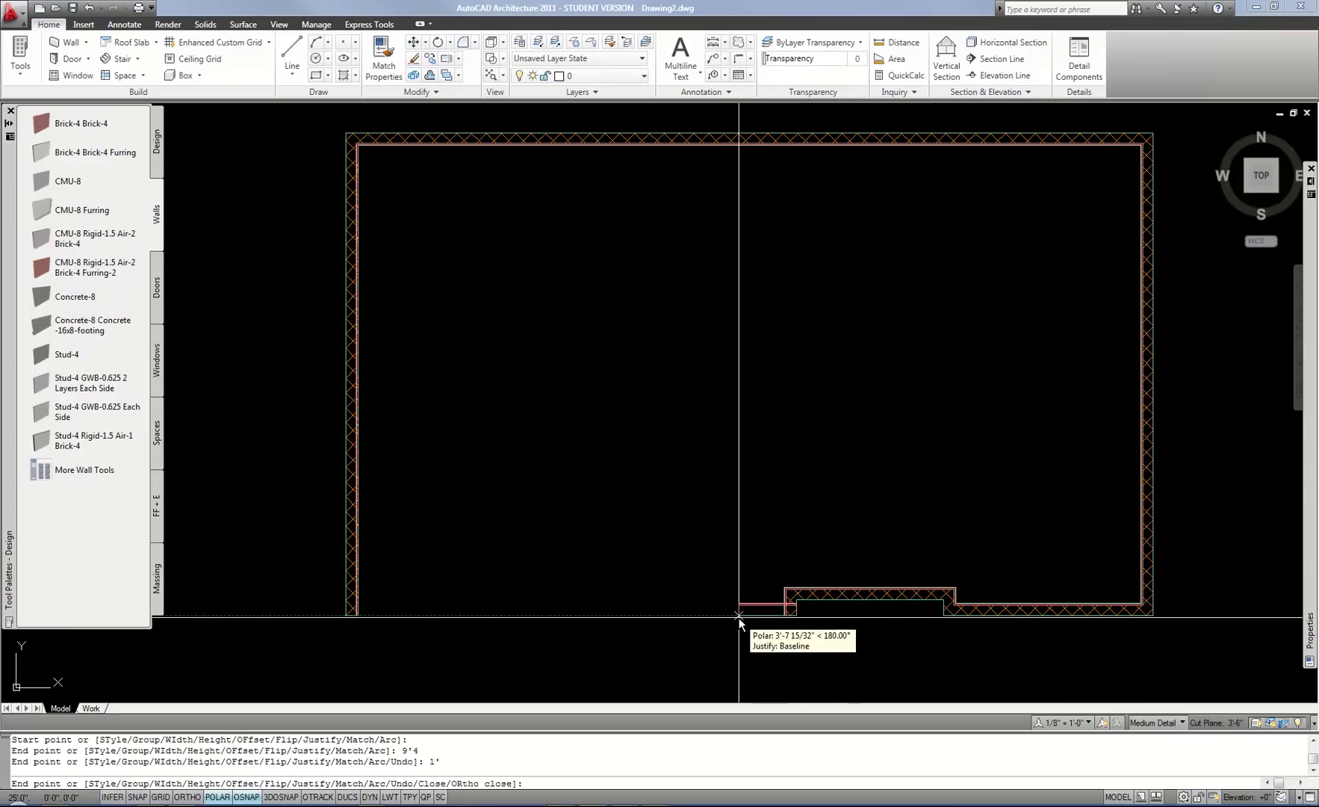
text(28'8)
key(Return)
key(Return)
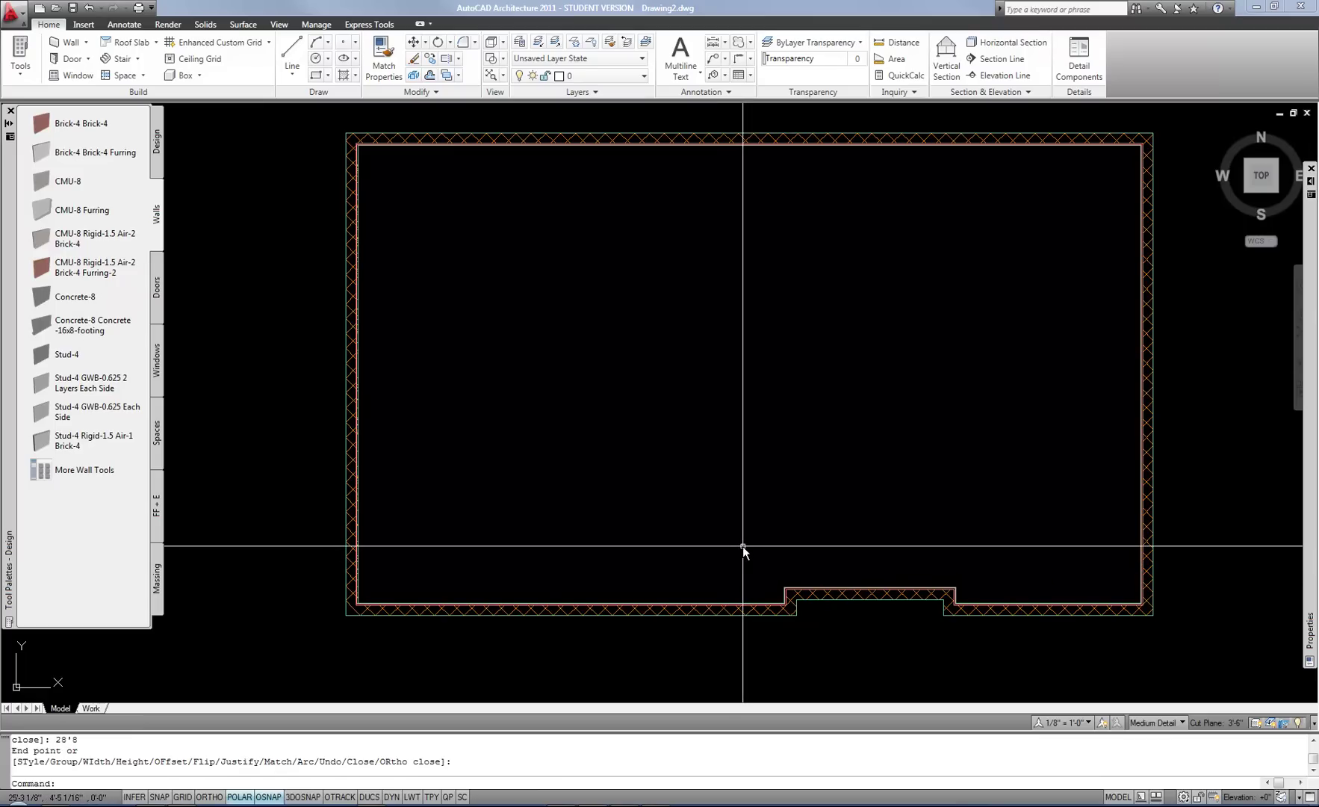
middle_drag(735, 550, 679, 560)
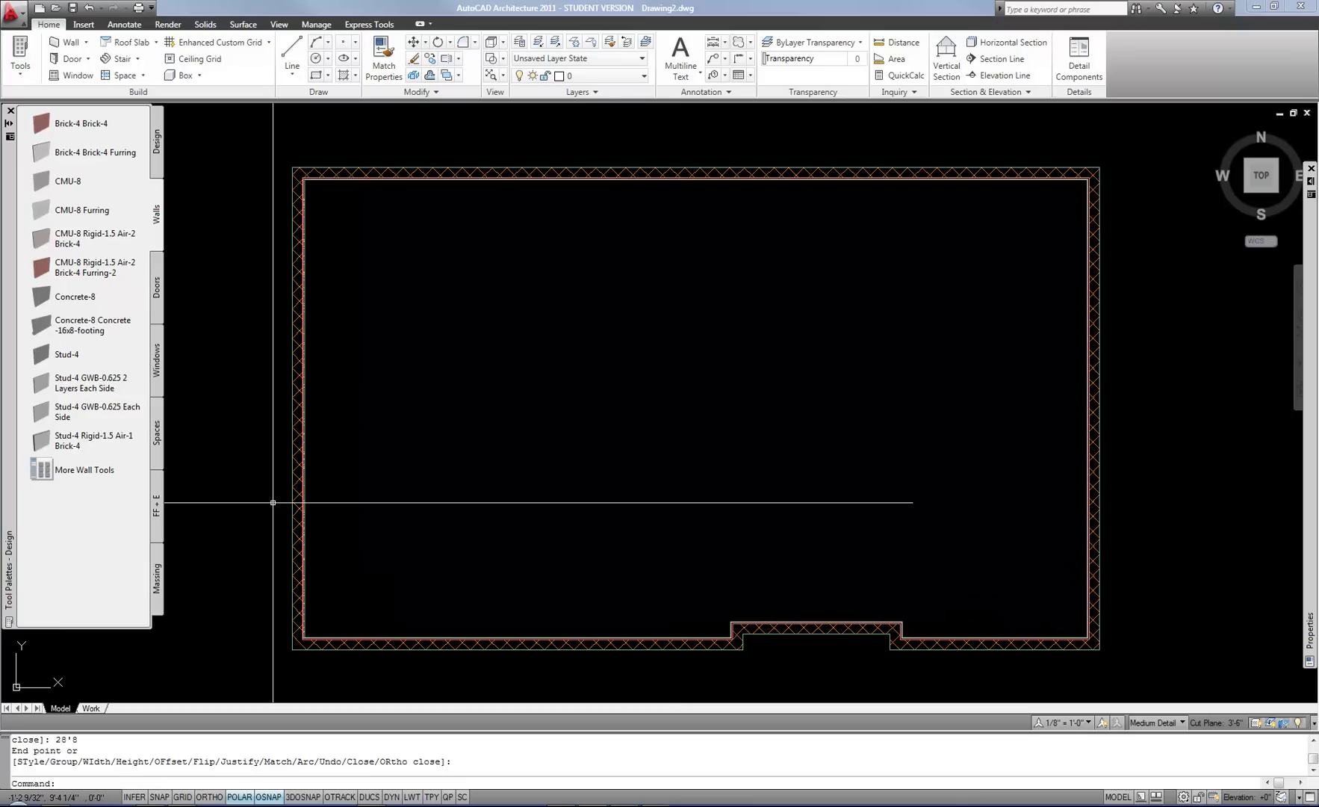
key(alt+Tab)
drag(527, 58, 601, 54)
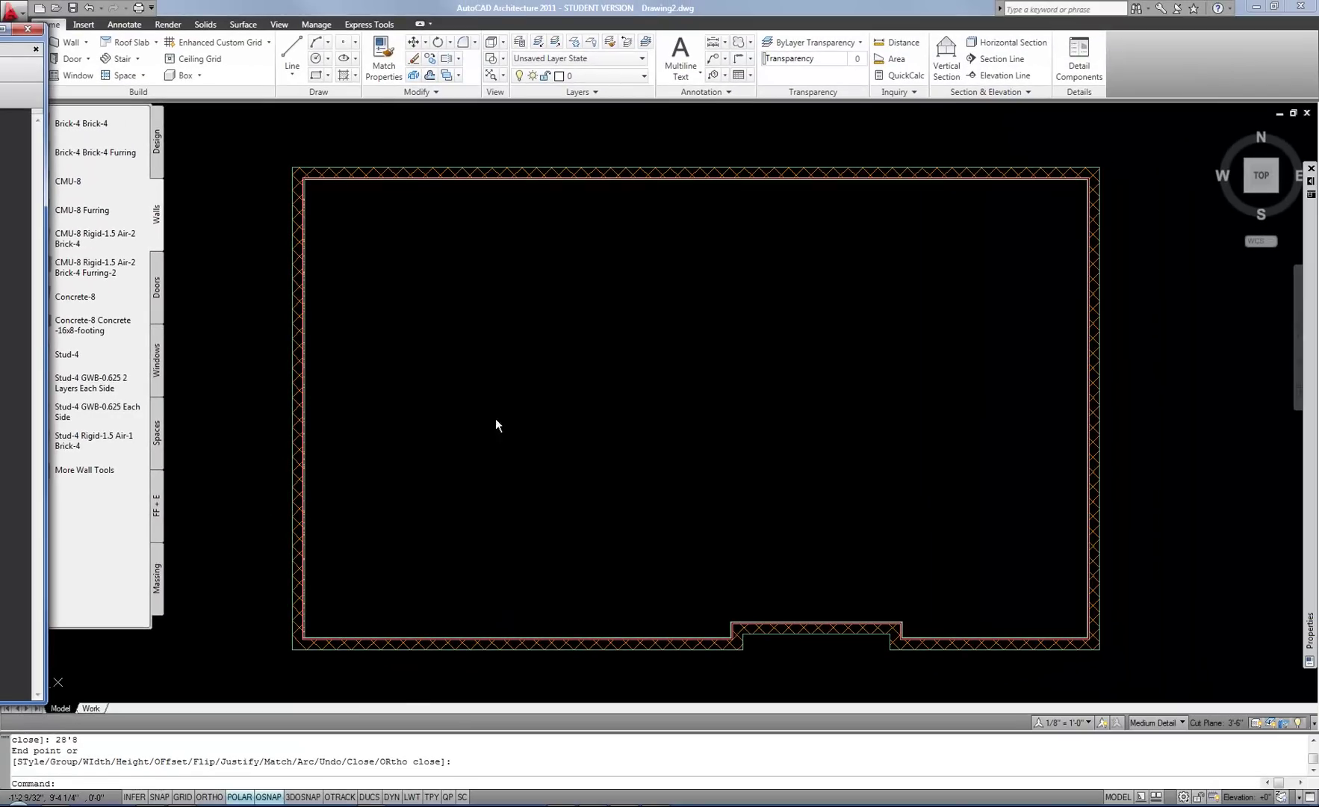
Step: Draw a vertical guide line down from the top-left wall corner
click(422, 404)
text(l)
key(Return)
click(293, 169)
scroll(288, 193, down, 4)
click(285, 441)
key(Return)
scroll(306, 297, up, 3)
middle_drag(359, 310, 403, 474)
Step: Copy the vertical guide line 21'6 to the right
text(co)
key(Return)
click(347, 622)
click(285, 648)
key(Return)
click(410, 512)
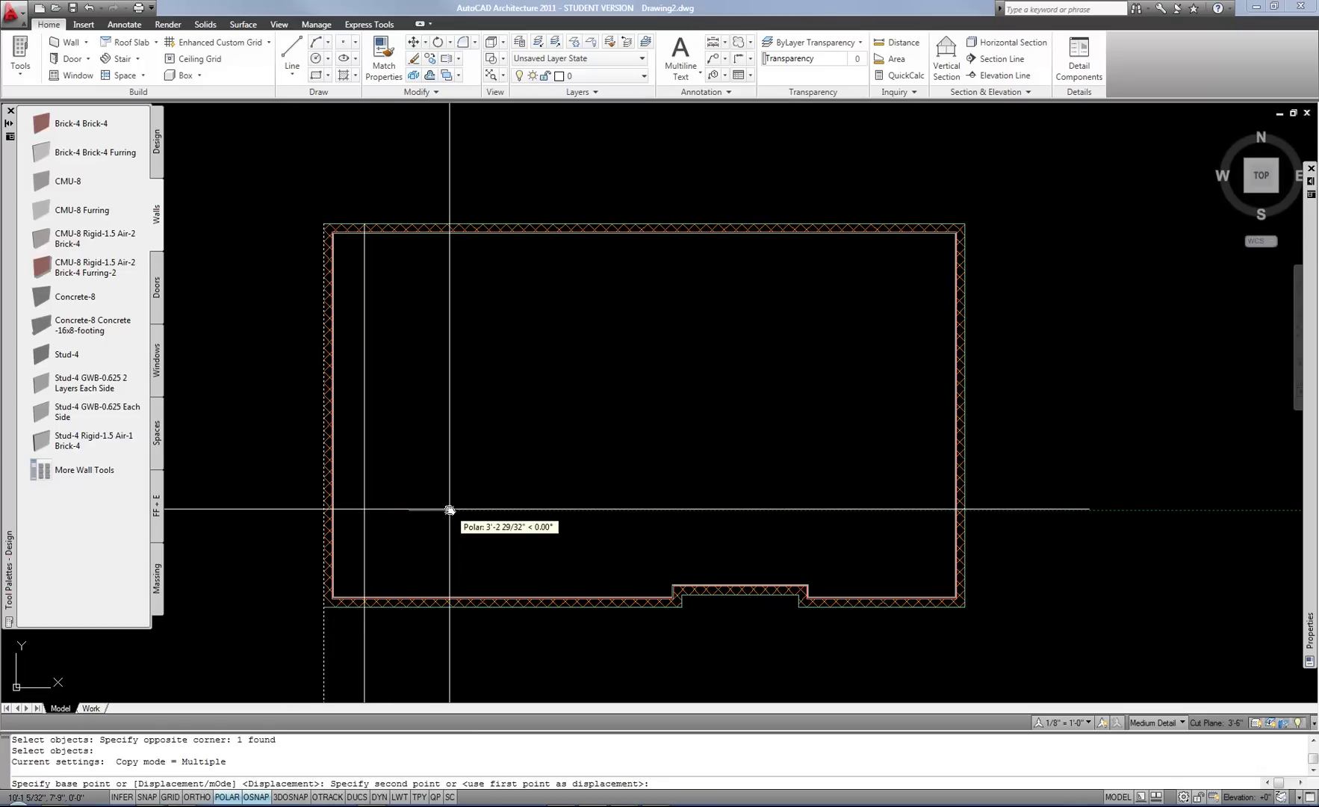
text(21'6)
key(Return)
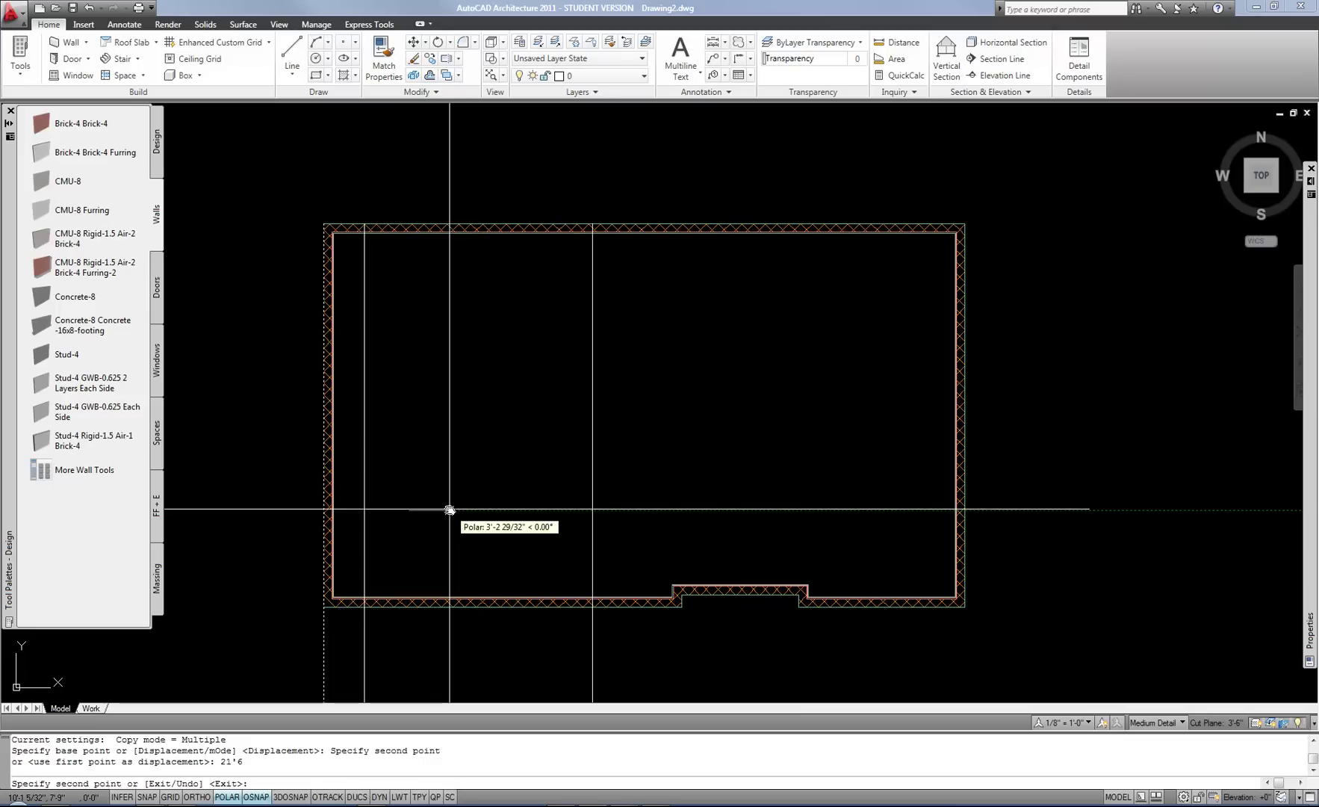
Step: Copy the new guide line a further 4'2 to the right
key(Return)
key(Return)
click(654, 426)
click(586, 464)
key(Return)
click(684, 416)
text(4'2)
key(Return)
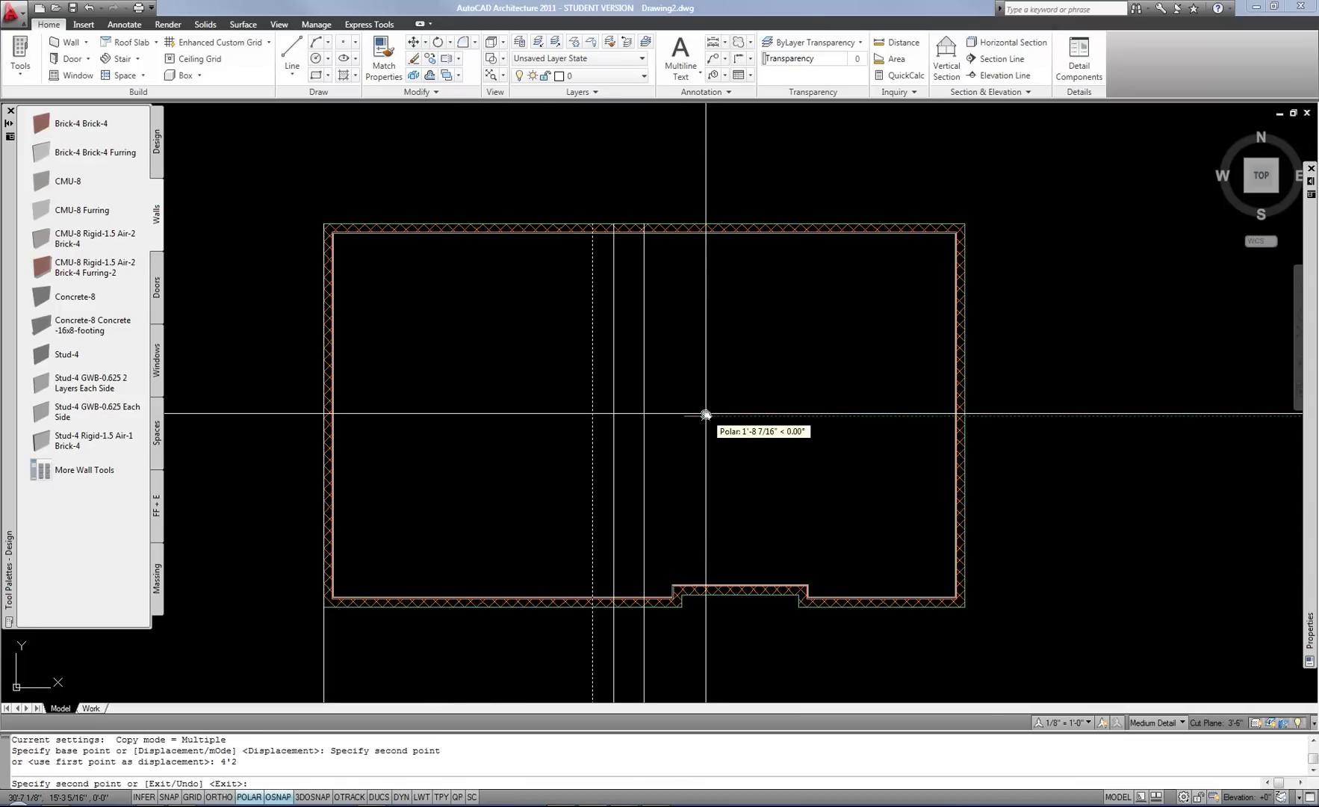
Step: Copy the latest guide line a further 12'8 to the right
key(Return)
key(Return)
click(706, 407)
click(623, 447)
key(Return)
click(702, 448)
text(12'8)
key(Return)
key(Return)
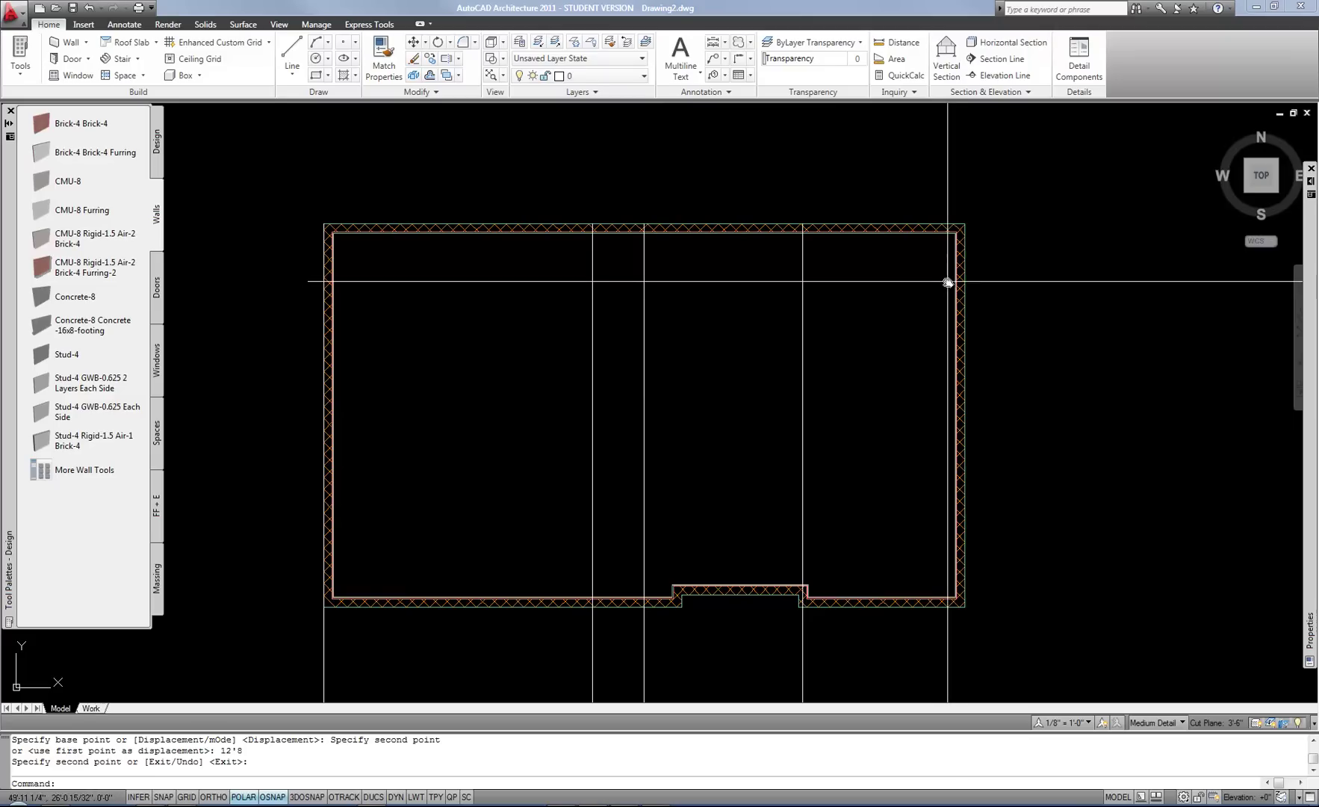
Step: Draw a horizontal layout line from the top-right wall corner across the plan
text(l)
key(Return)
click(964, 224)
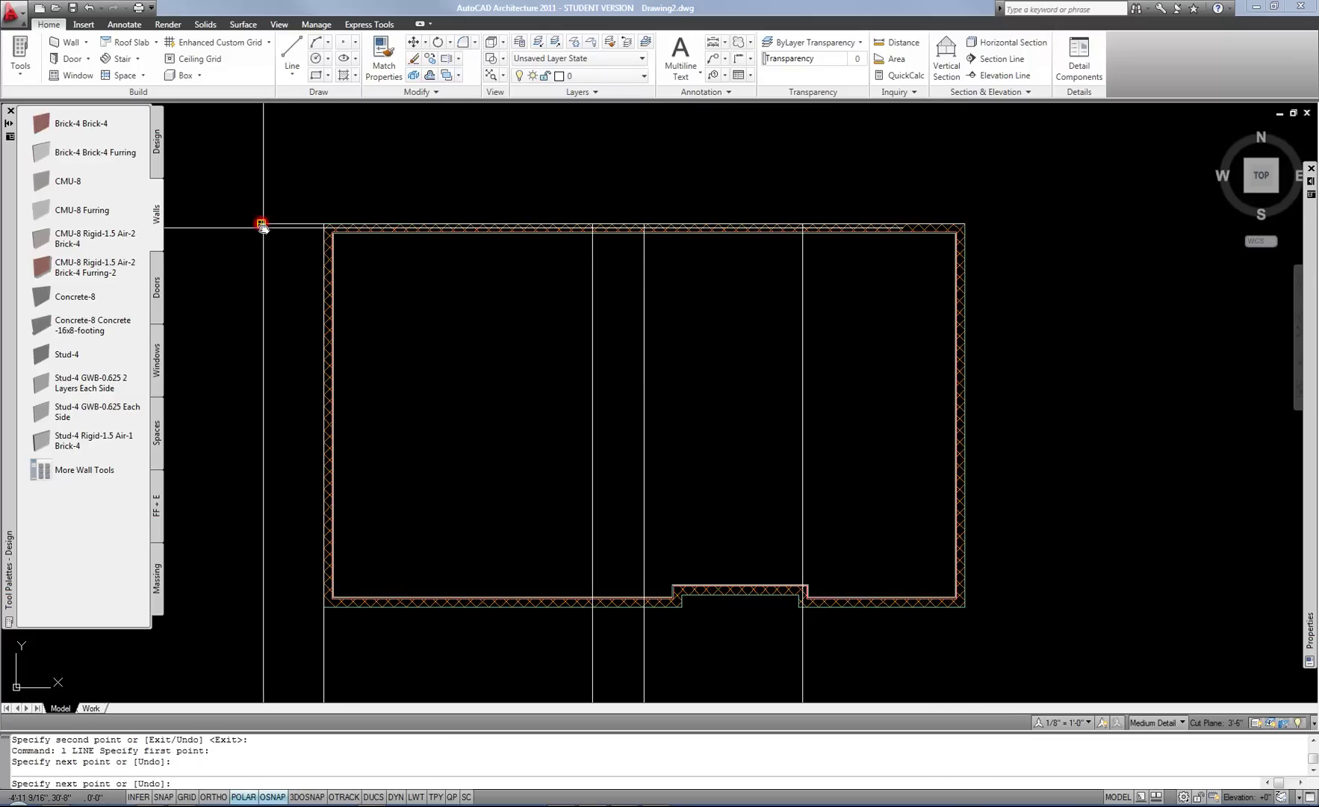
click(261, 224)
key(Return)
click(270, 224)
Step: Copy the horizontal line 4'9.5 downward
text(co)
key(Return)
click(323, 224)
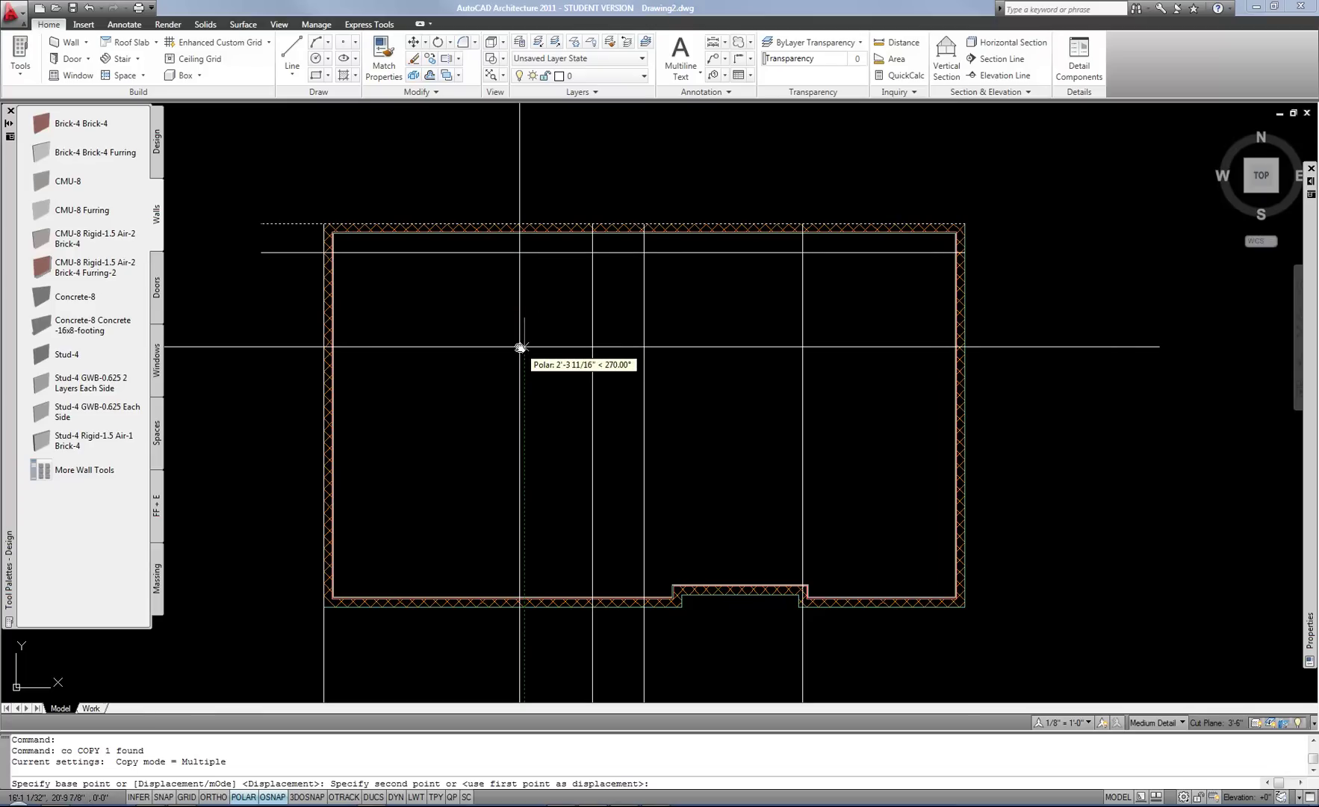
text(4'9.)
key(Return)
Step: Copy the horizontal layout line 3'8.5 further down
key(Return)
key(Return)
click(523, 332)
click(505, 267)
key(Return)
click(522, 333)
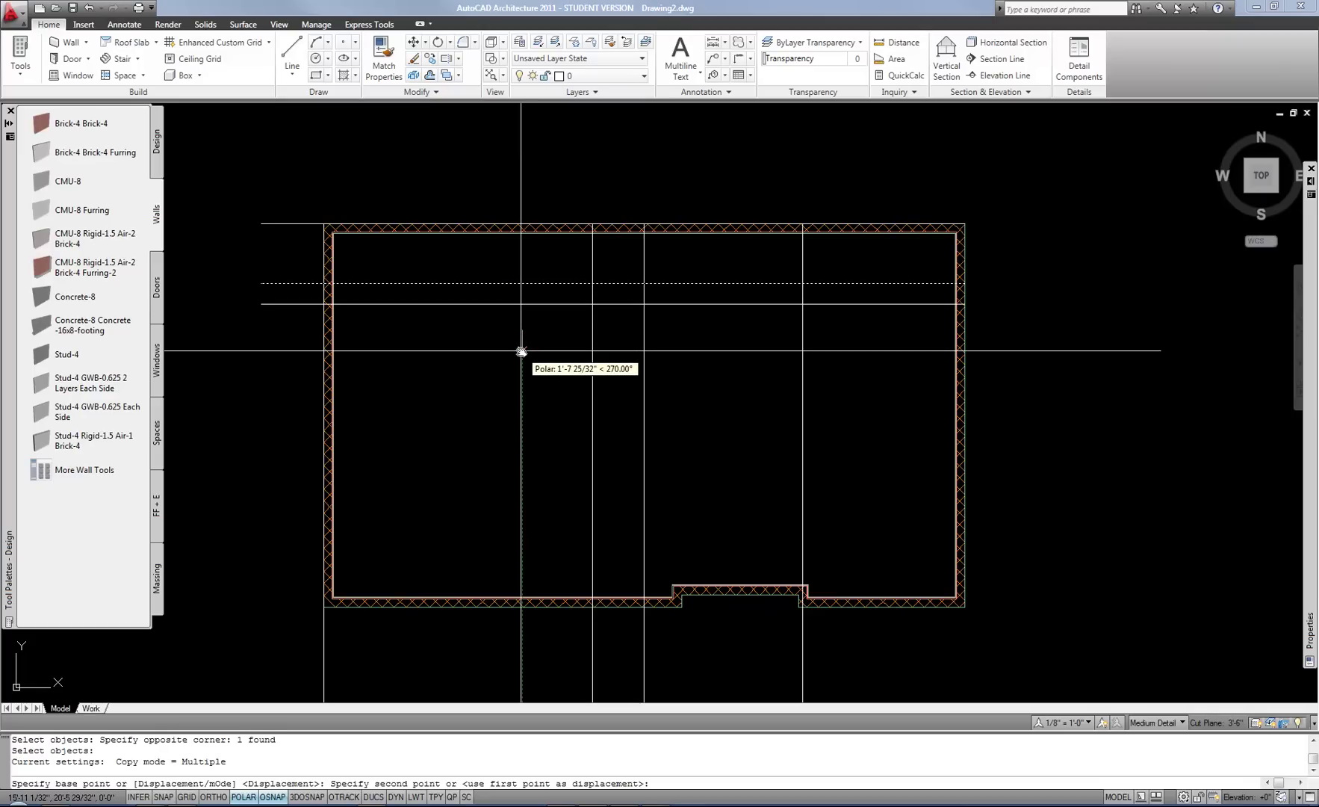
text(3'8.5)
key(Return)
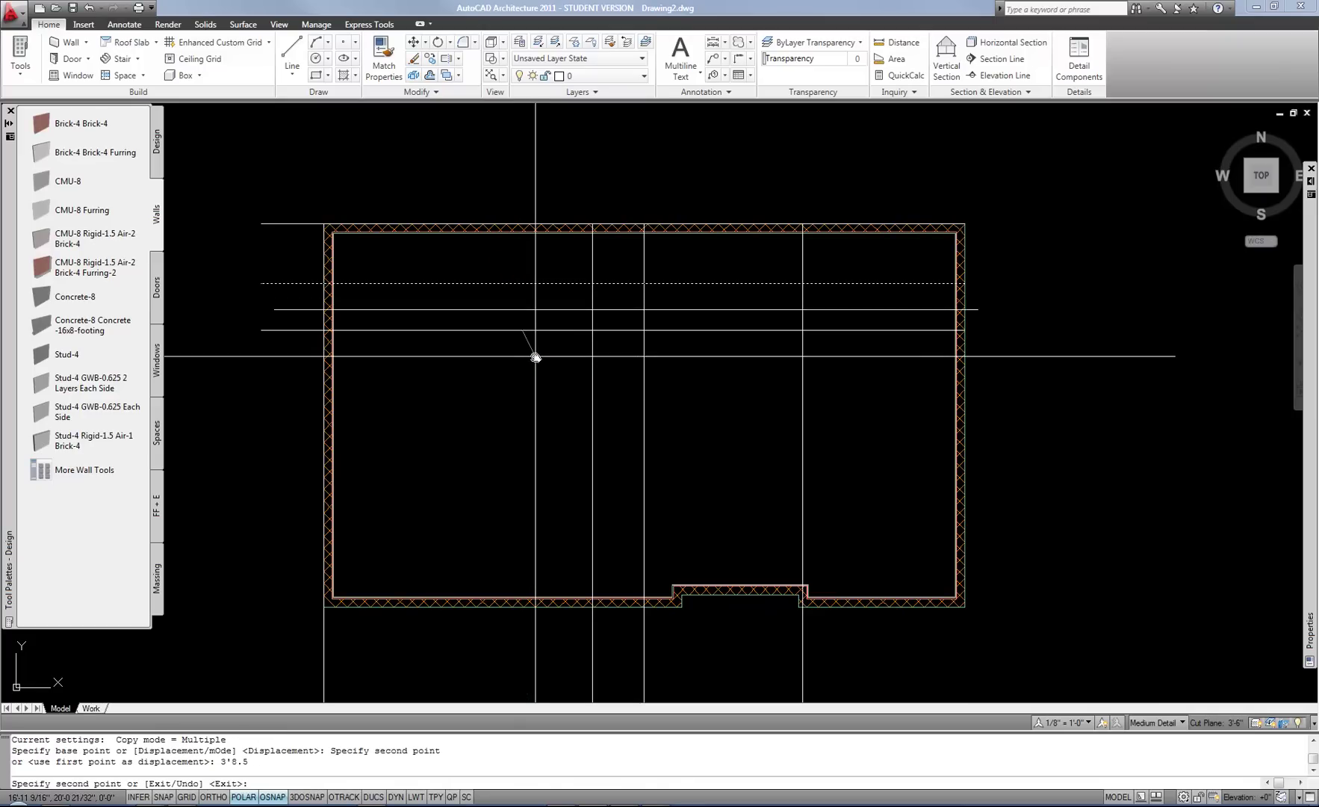
Step: Copy the newest layout line another 5' down
key(Return)
key(Return)
click(540, 360)
click(498, 303)
key(Return)
click(525, 395)
text(5')
key(Return)
key(Return)
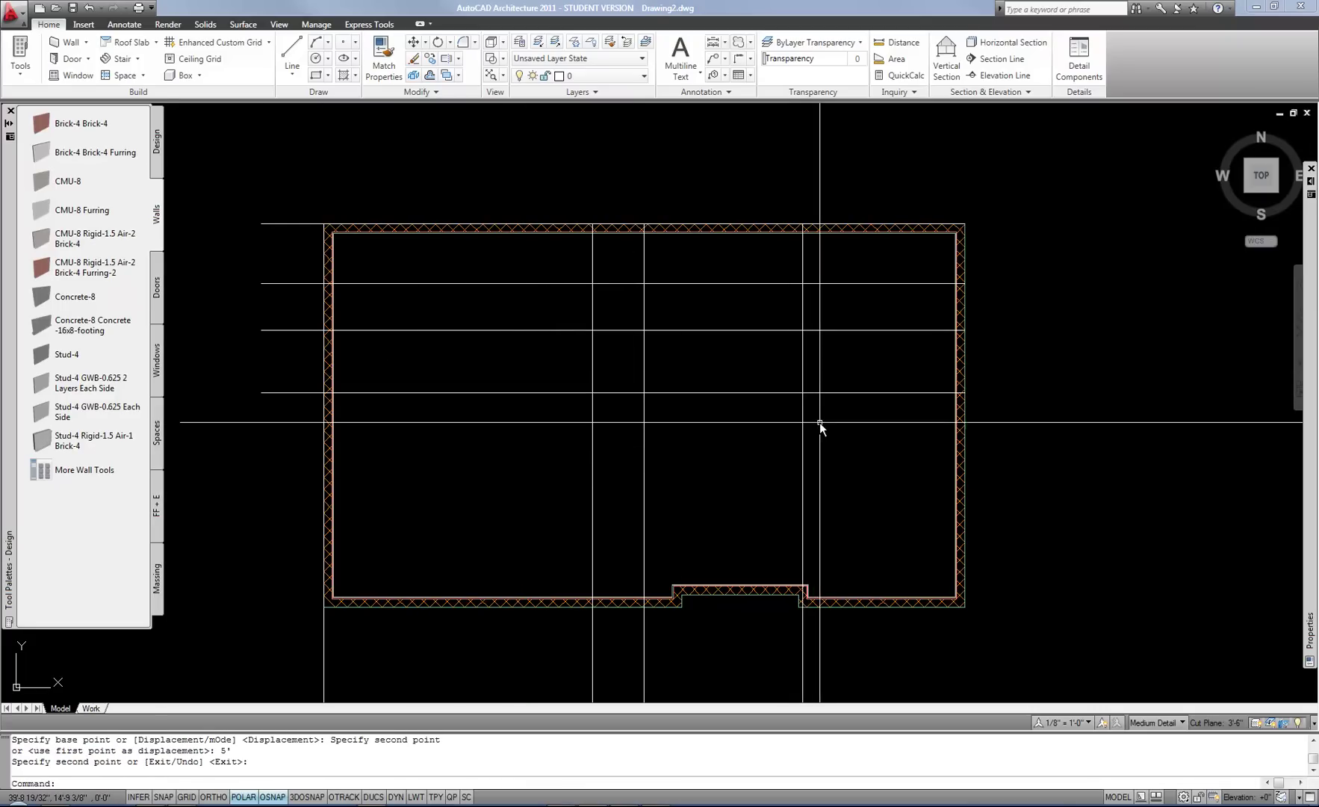
Step: Draw a line along the bottom wall from the lower-right corner
text(l)
key(Return)
click(964, 612)
click(748, 611)
key(Return)
click(770, 609)
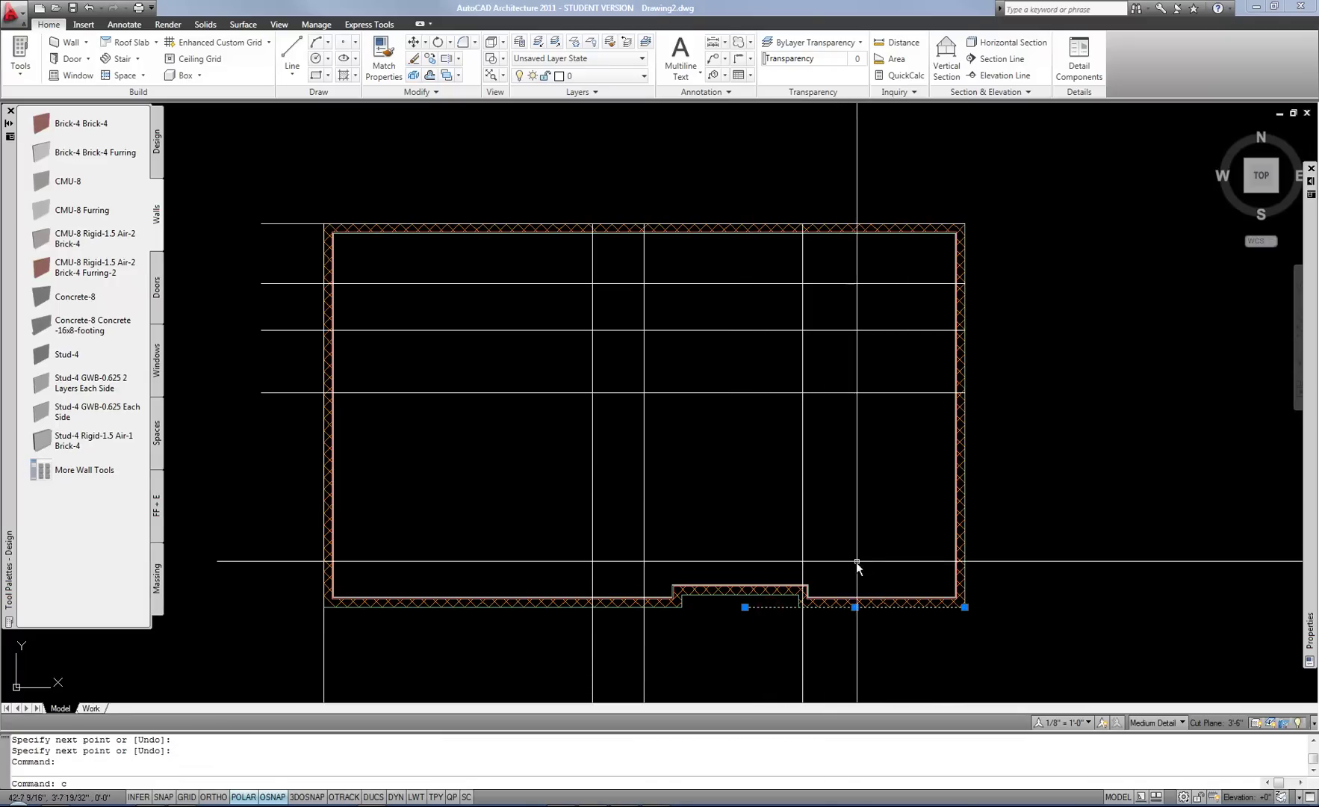
Step: Copy that bottom line 12' up, then bring the PDF floor plan forward
text(co)
key(Return)
click(883, 558)
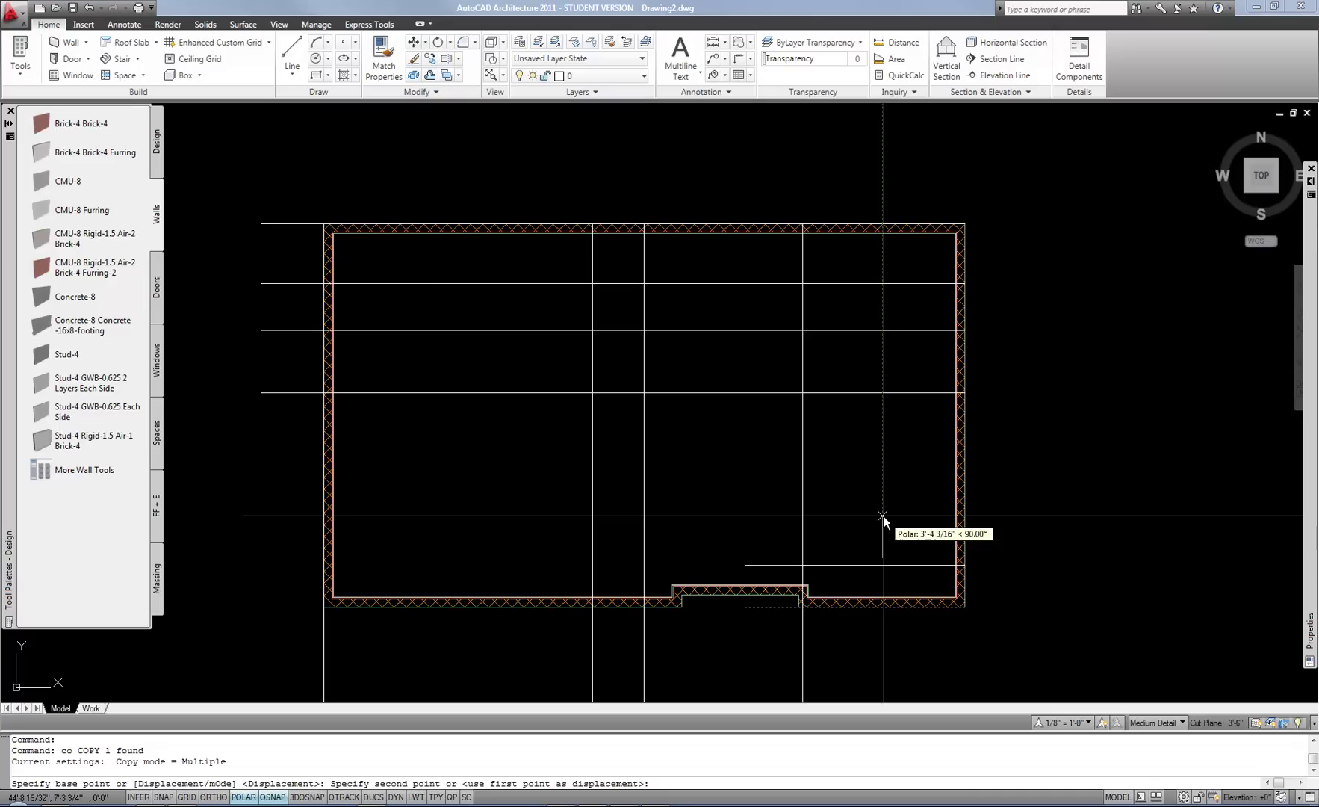
key(Return)
key(Return)
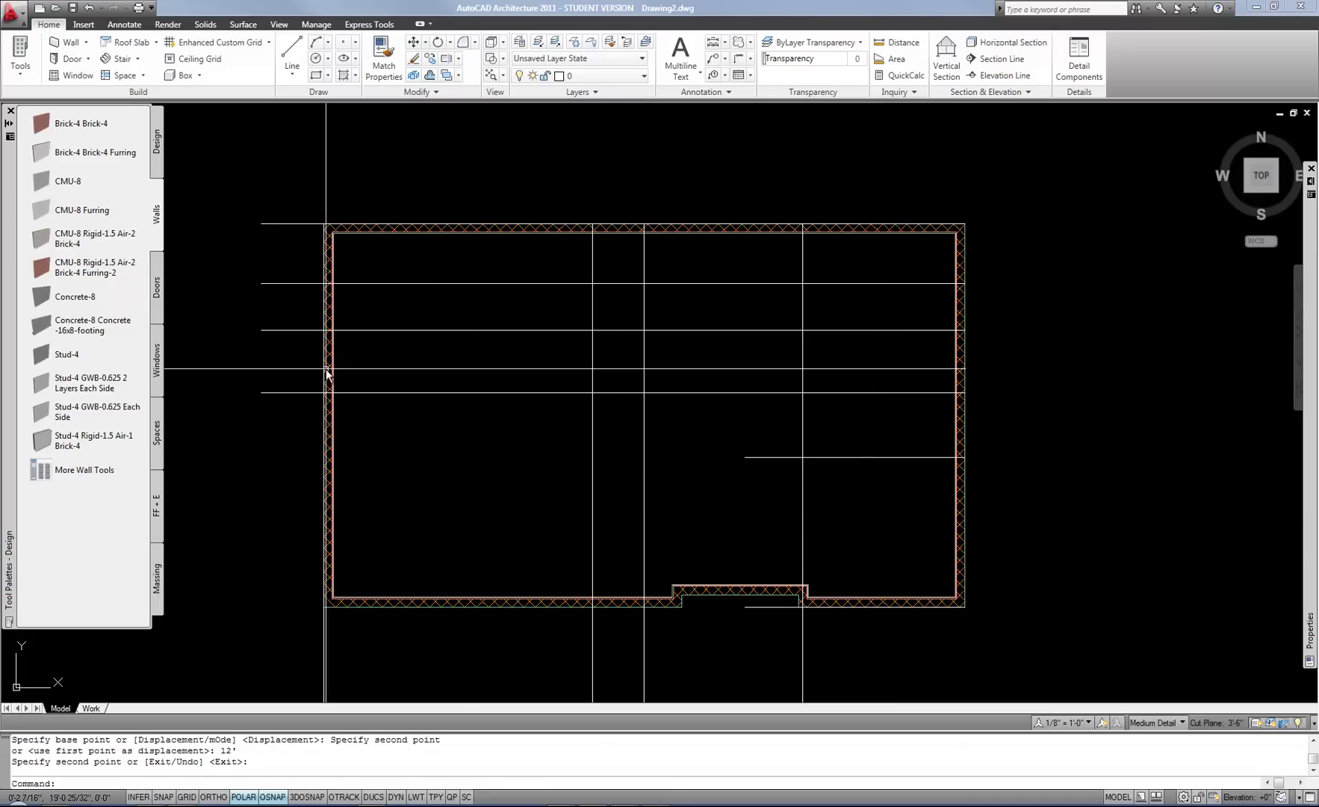
key(alt+Tab)
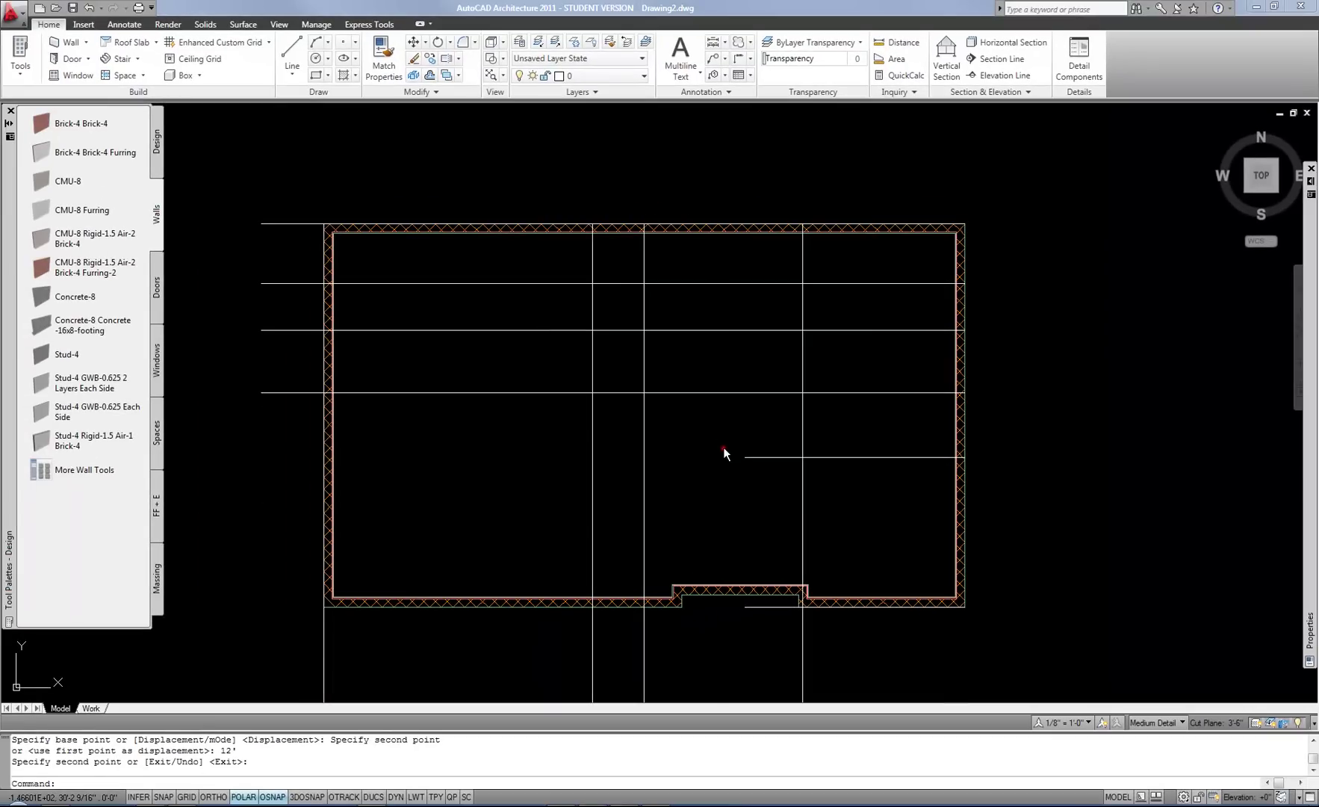
Step: Start a Stud-4 interior wall and switch to the floor-plan PDF for reference
click(724, 449)
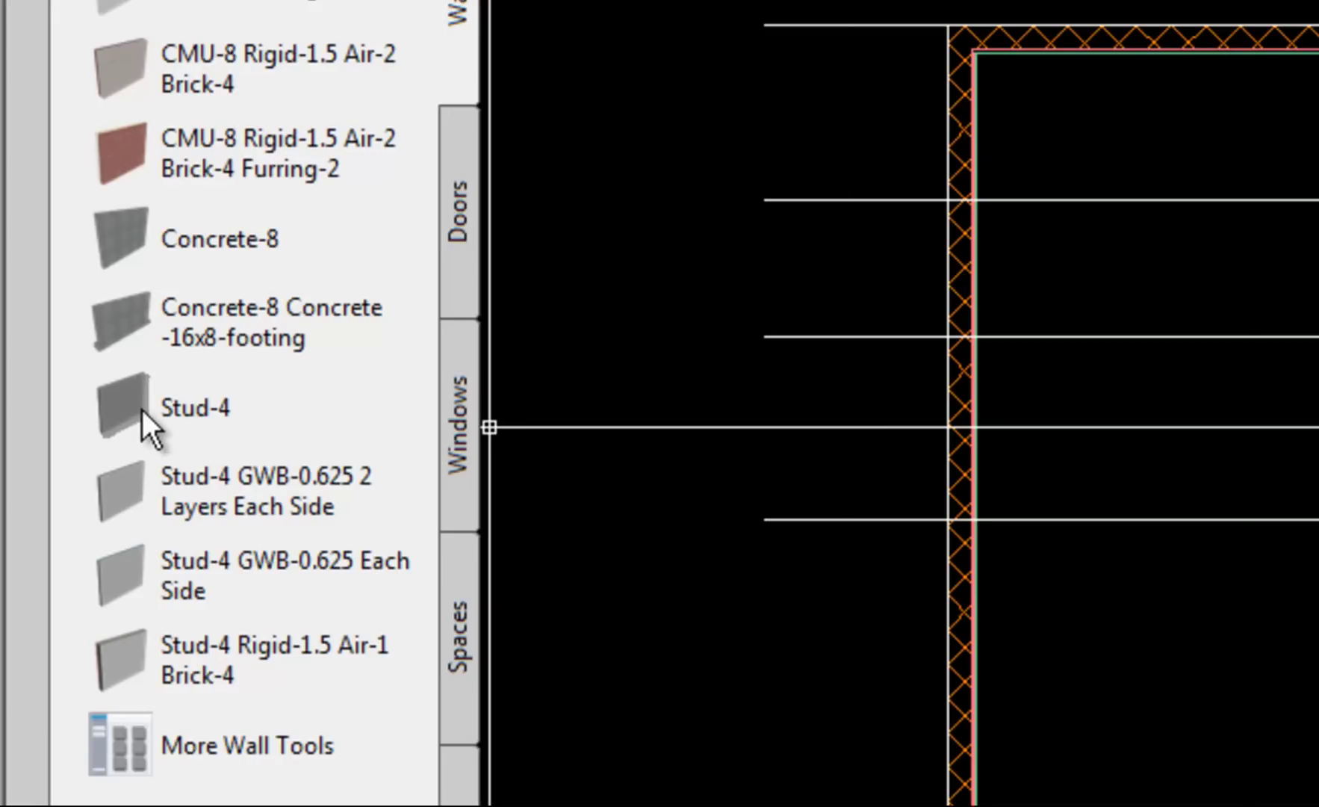
click(119, 406)
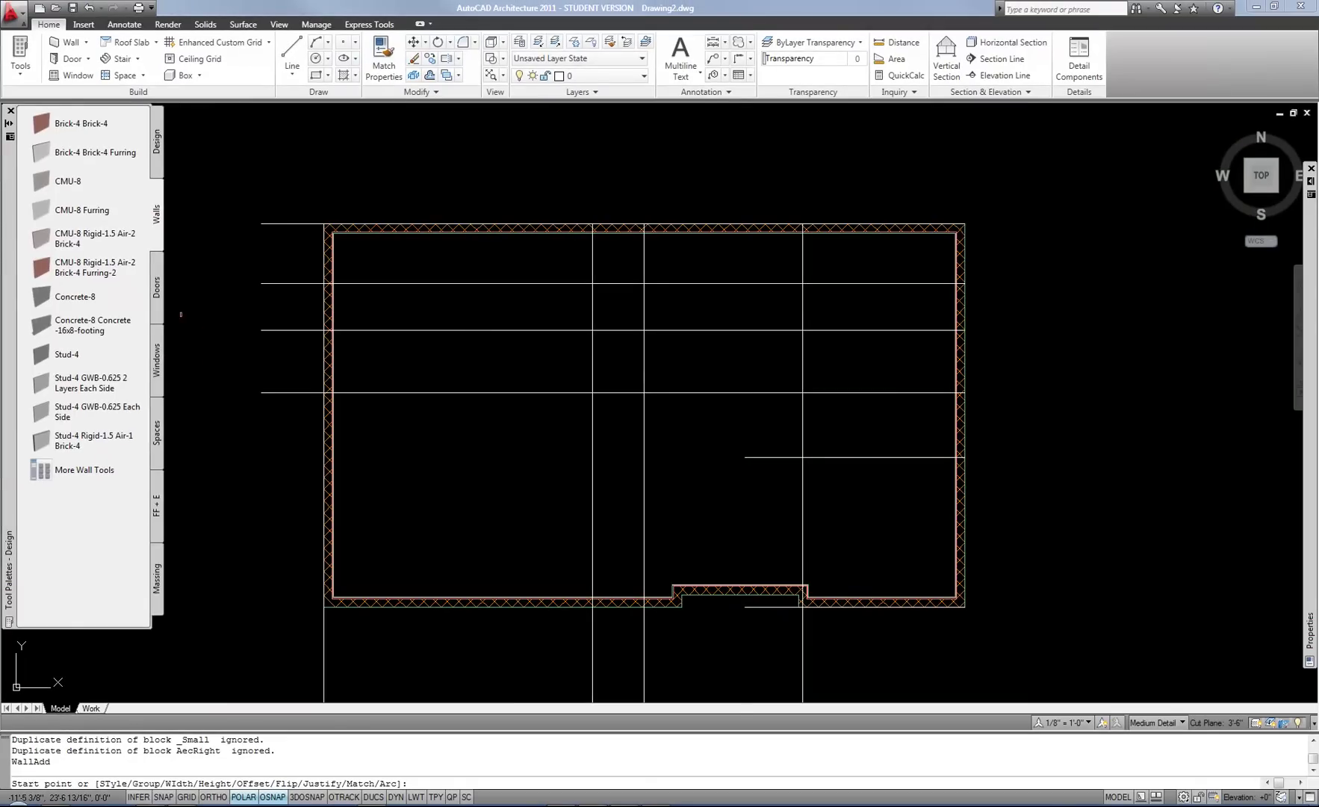
key(alt+Tab)
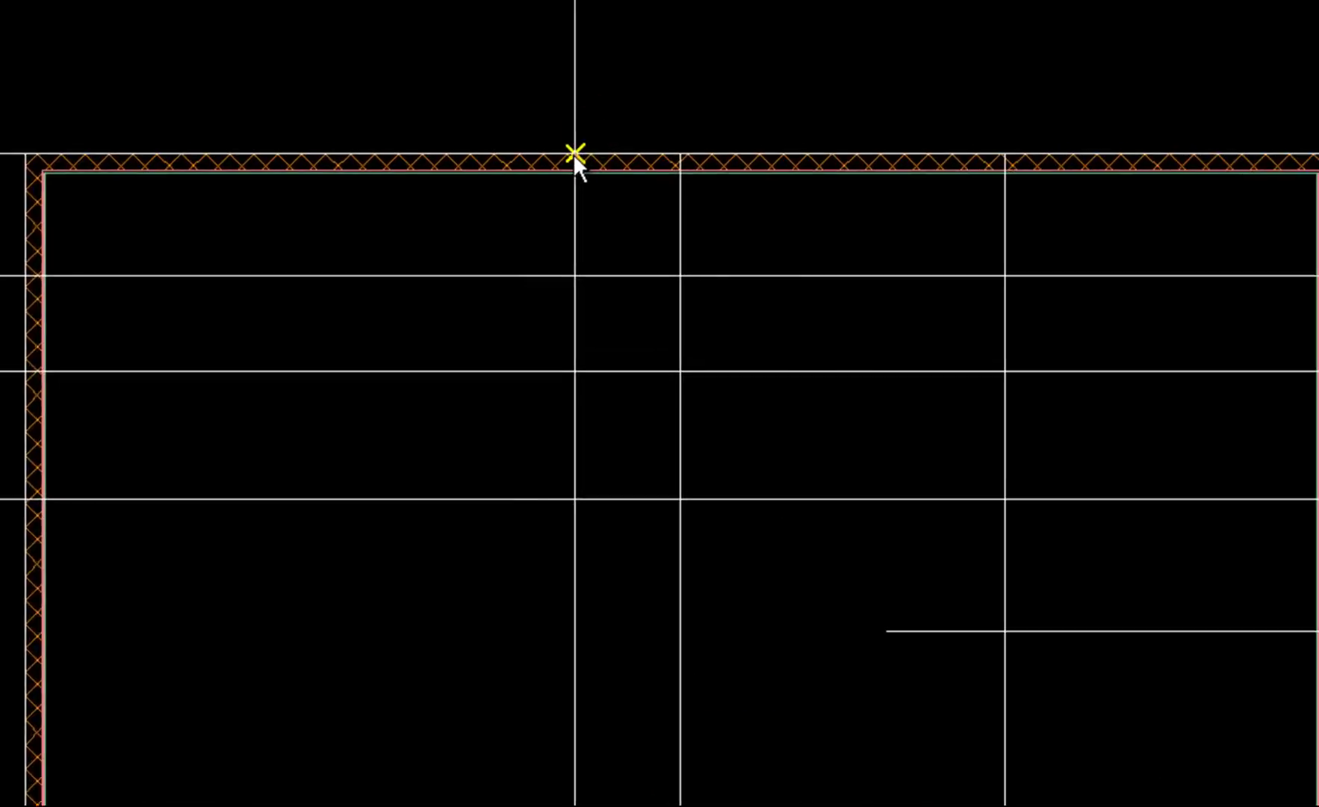
Step: Start the Stud-4 wall where the layout line meets the top wall and cycle its justification
click(591, 224)
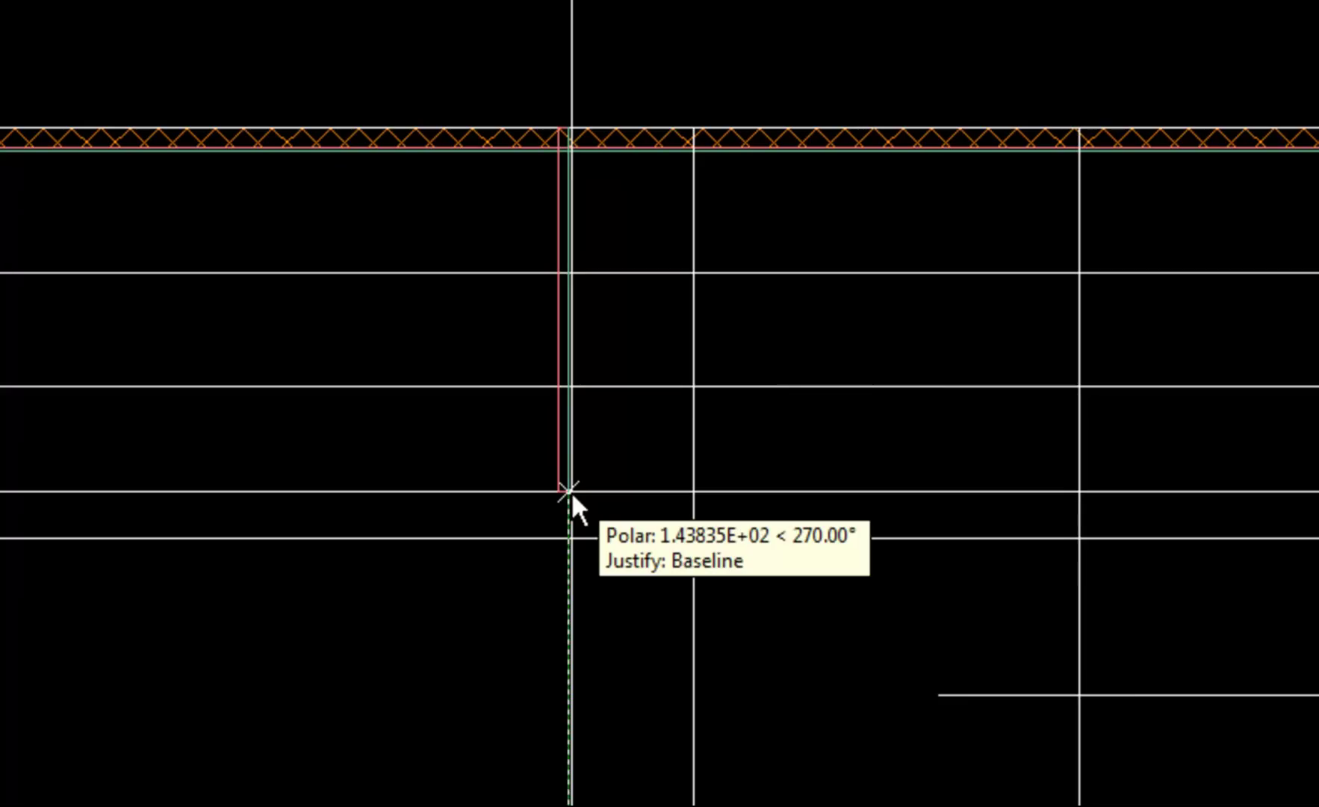
key(ctrl)
key(ctrl)
key(ctrl)
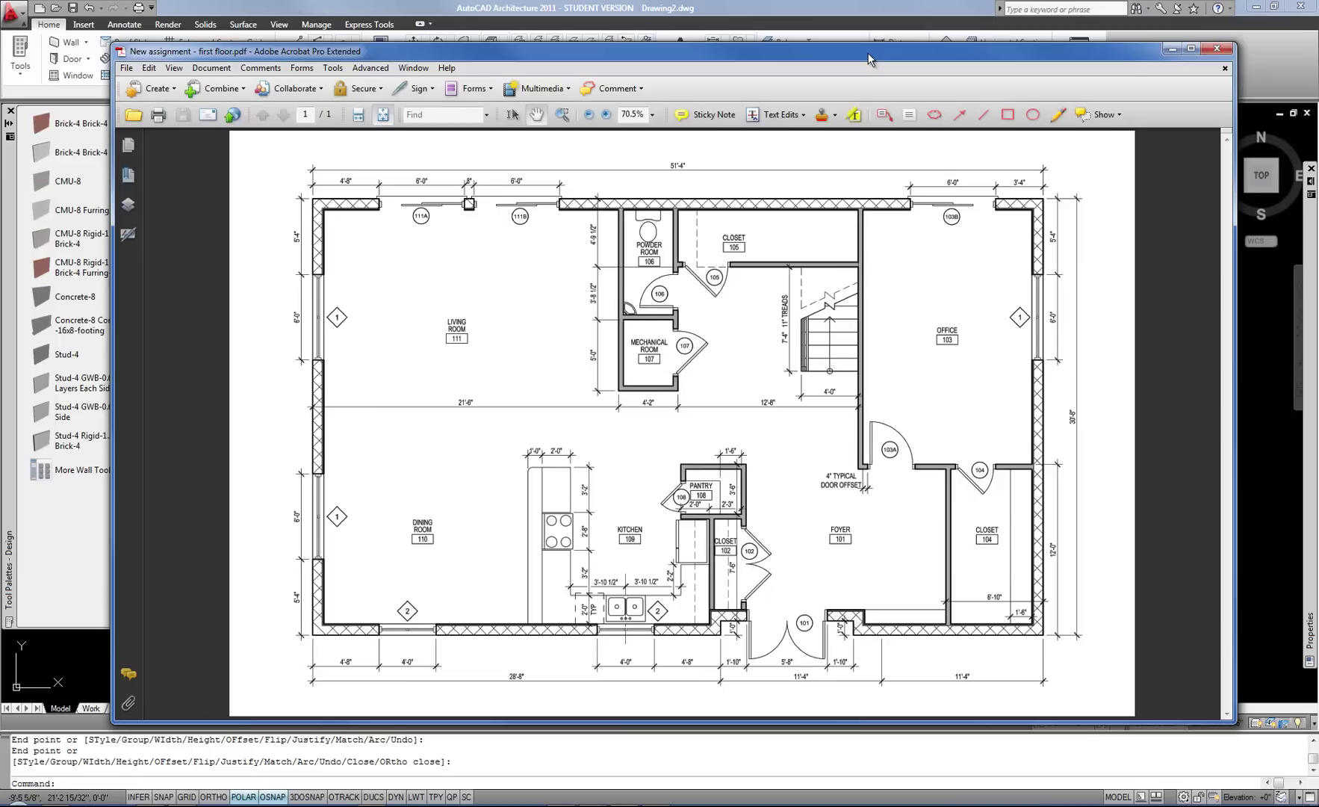
Step: Drag the Acrobat window left to uncover the AutoCAD drawing
mouse_move(868, 59)
mouse_down()
mouse_move(756, 32)
mouse_move(0, 44)
mouse_up()
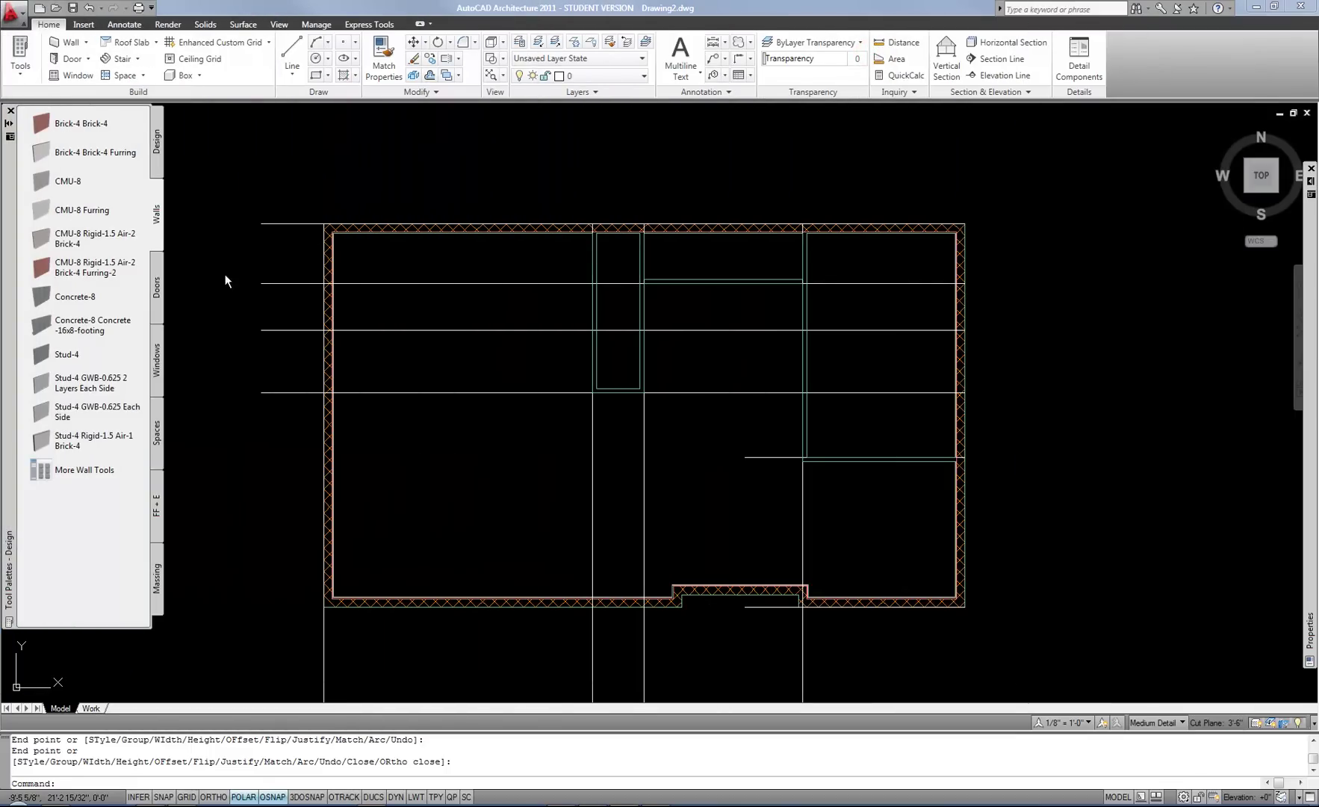
Step: Erase the horizontal construction lines, including one leftover line
click(770, 504)
click(697, 318)
text(e)
key(Return)
click(472, 276)
text(e)
key(Return)
Step: Erase the three vertical layout lines and the short line below the entrance recess
click(833, 503)
click(526, 499)
text(e)
key(Return)
click(750, 608)
text(e)
key(Return)
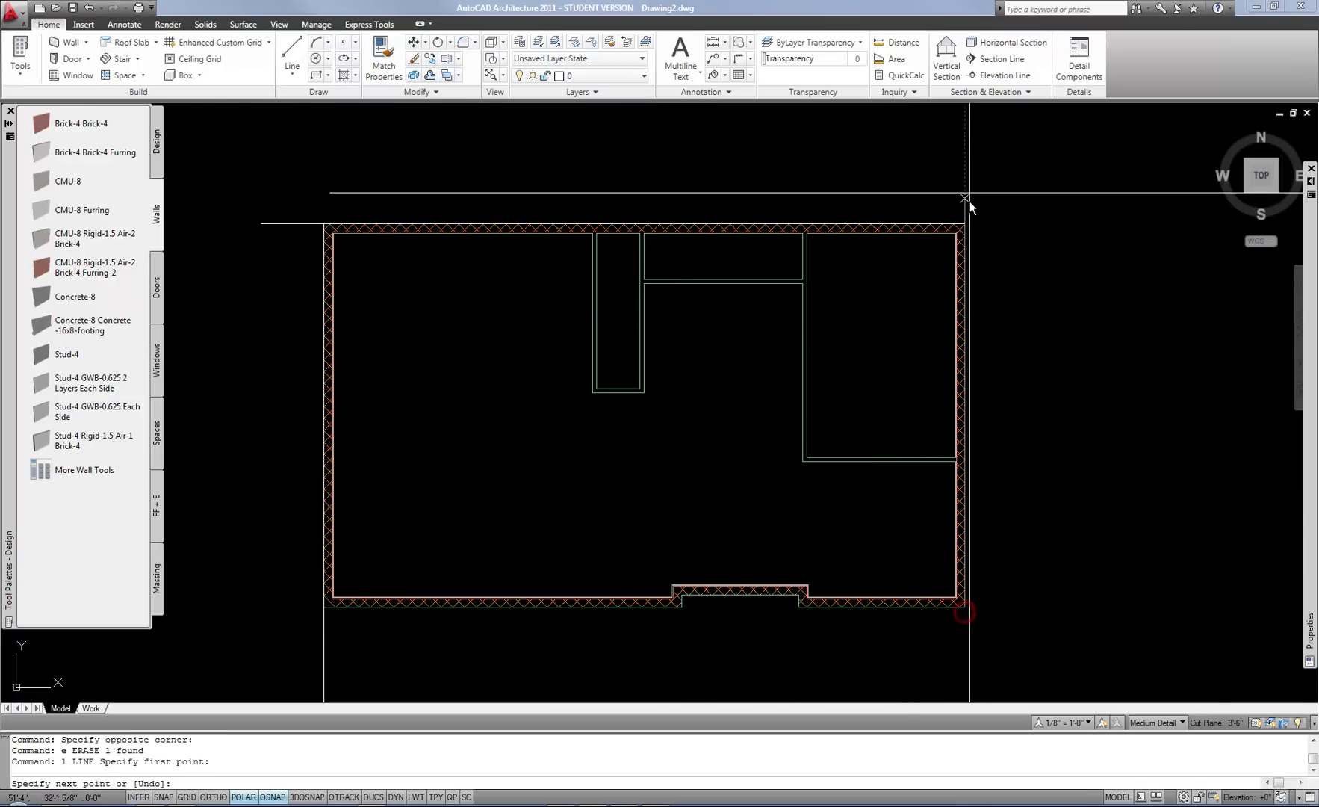
Step: Finish the vertical line at the top-right corner and copy it 6'10 to the left
click(965, 160)
key(Return)
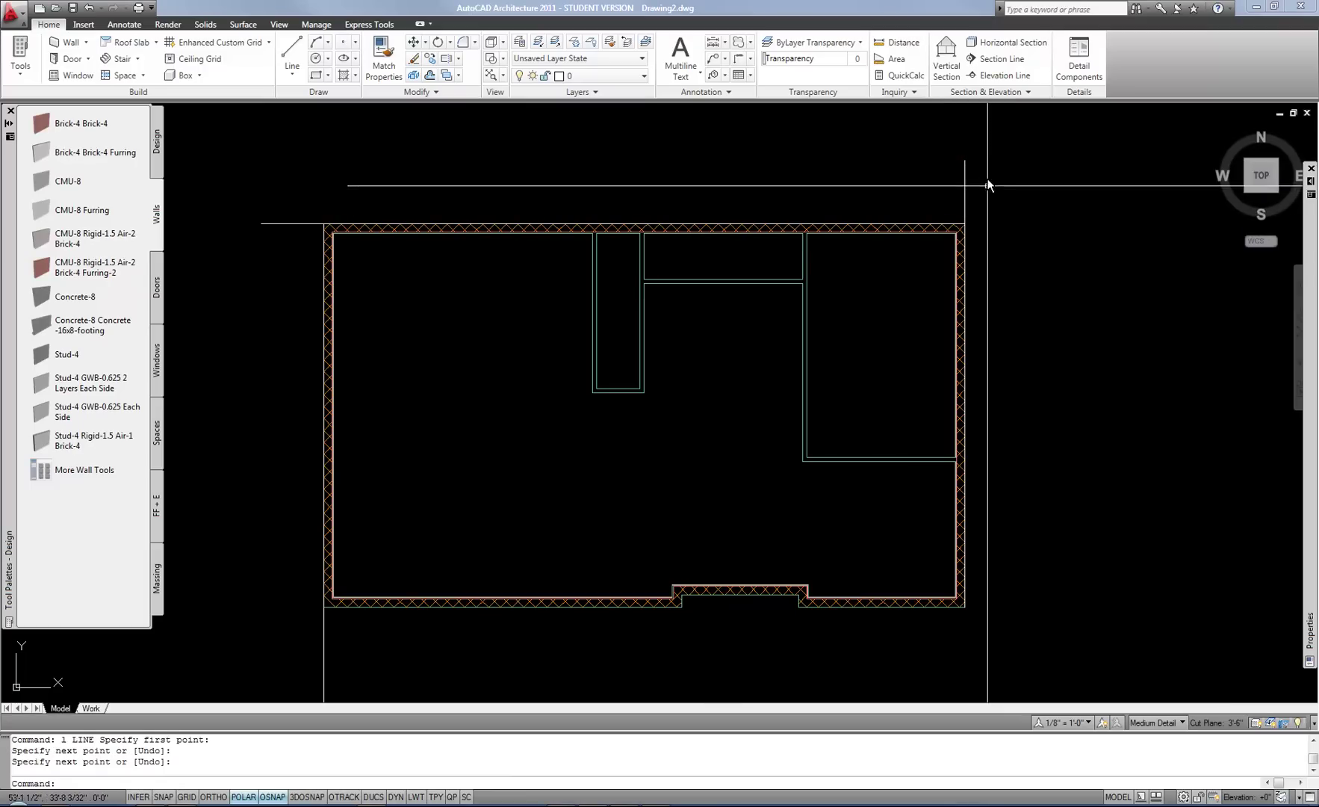
click(987, 160)
click(936, 186)
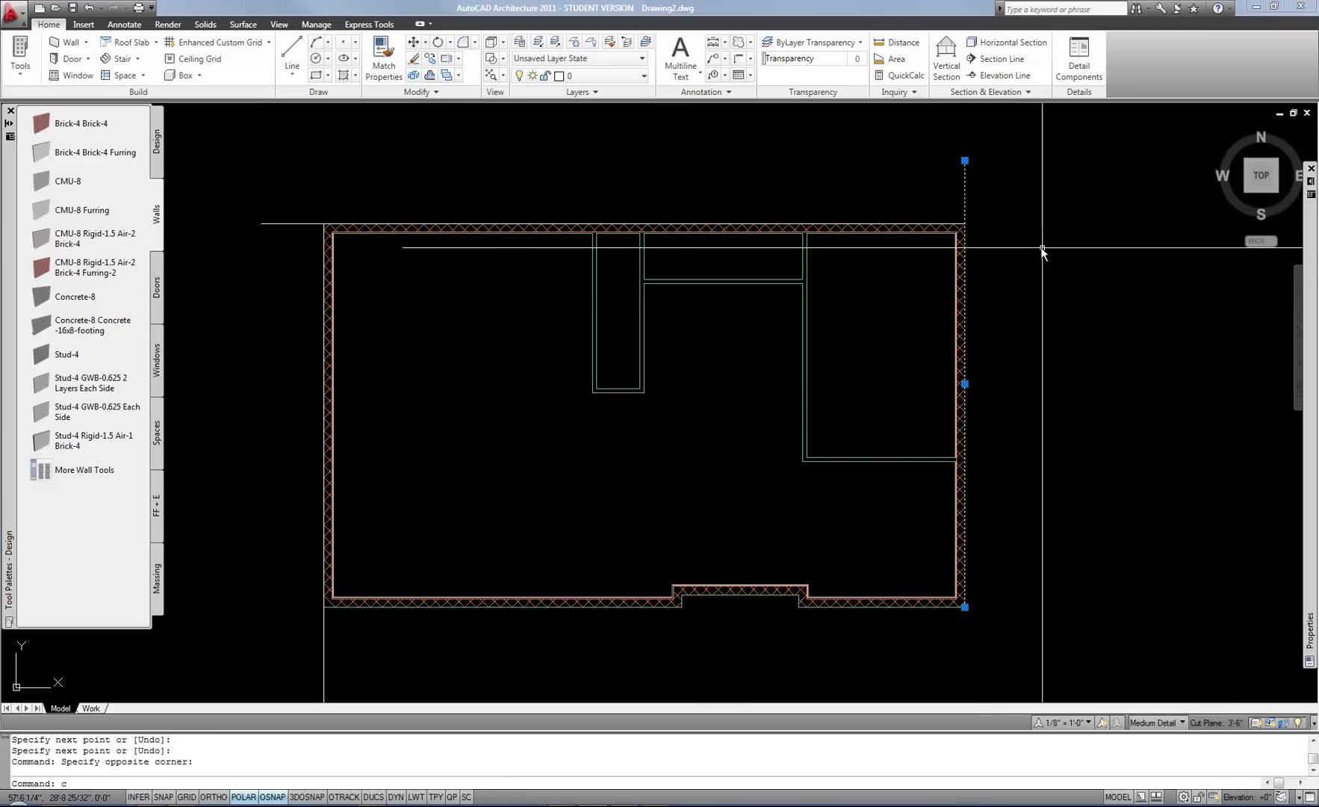
text(co)
key(Return)
click(1108, 300)
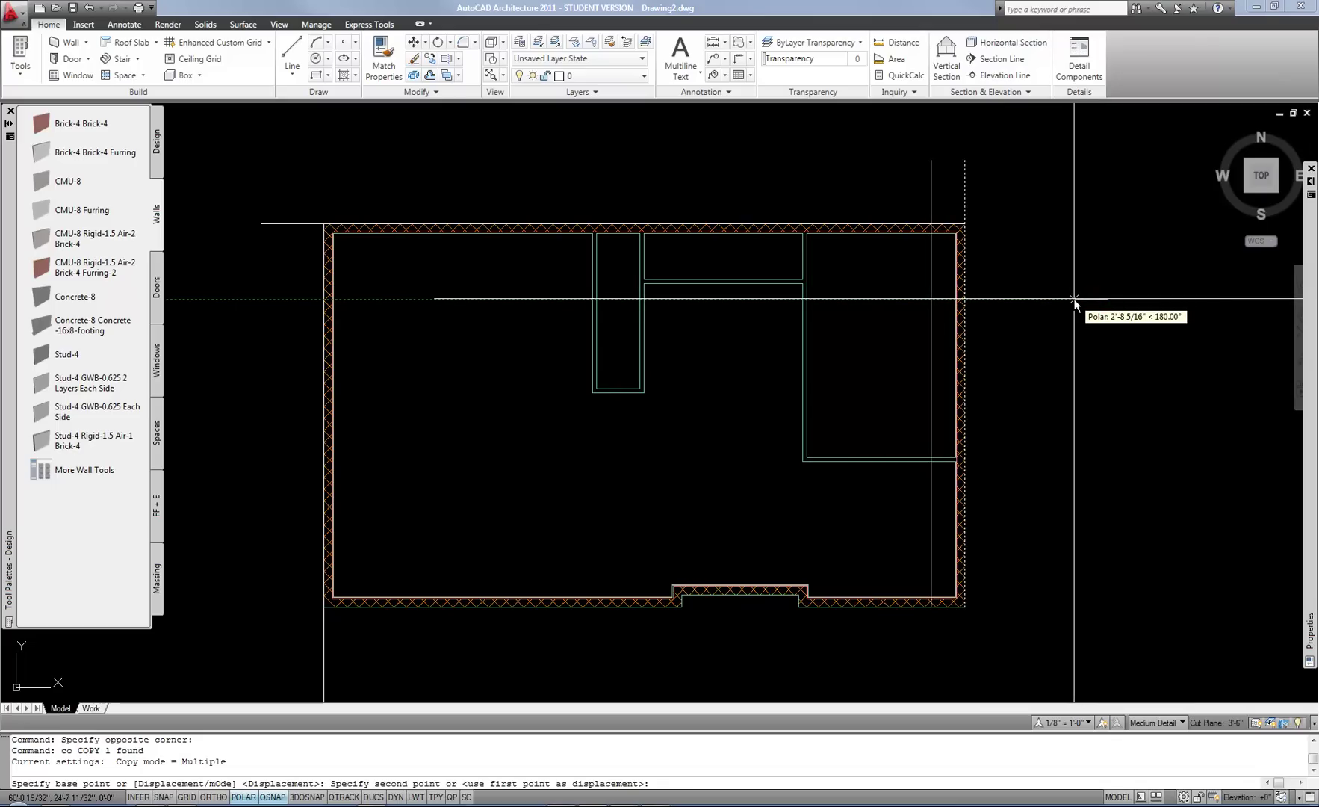
text(6'10)
key(Return)
key(Return)
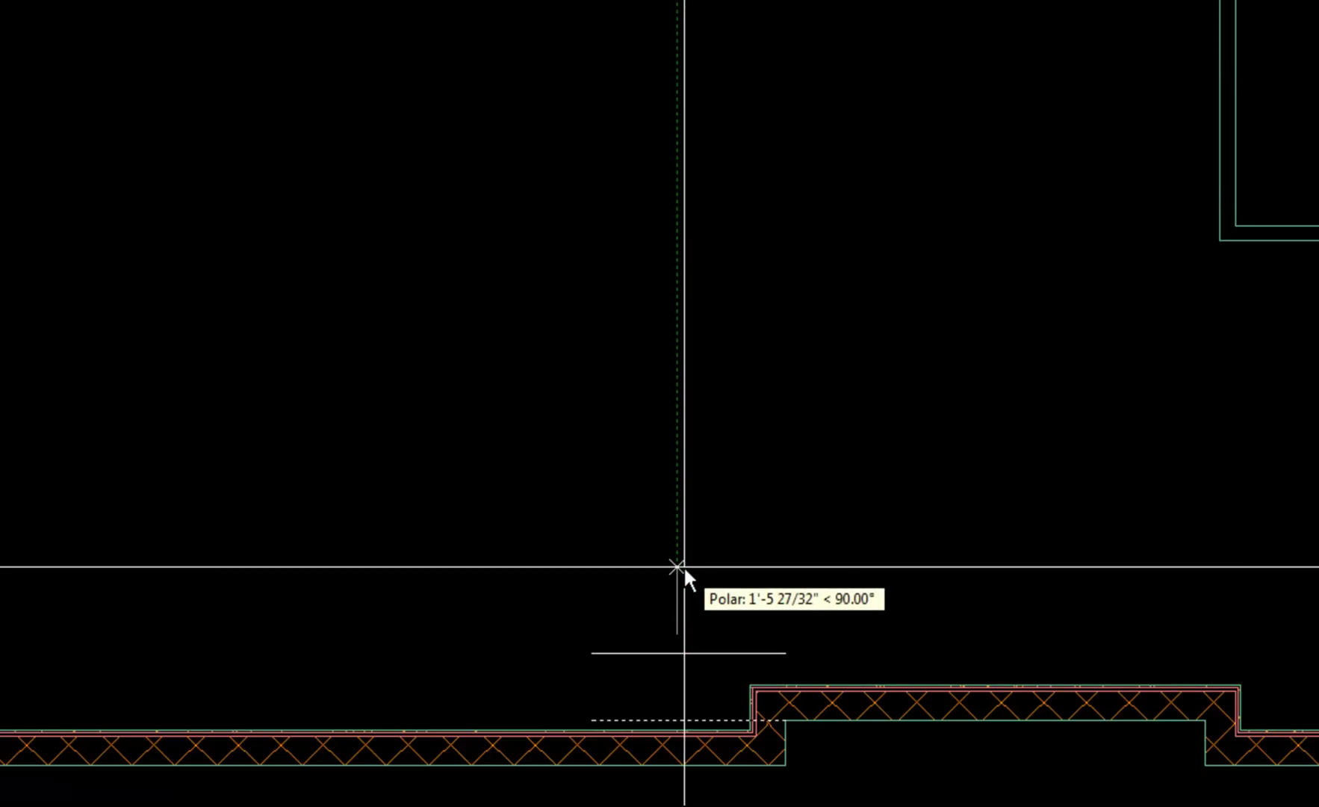
Step: Copy the horizontal construction lines upward twice above the bottom wall
key(Return)
key(Escape)
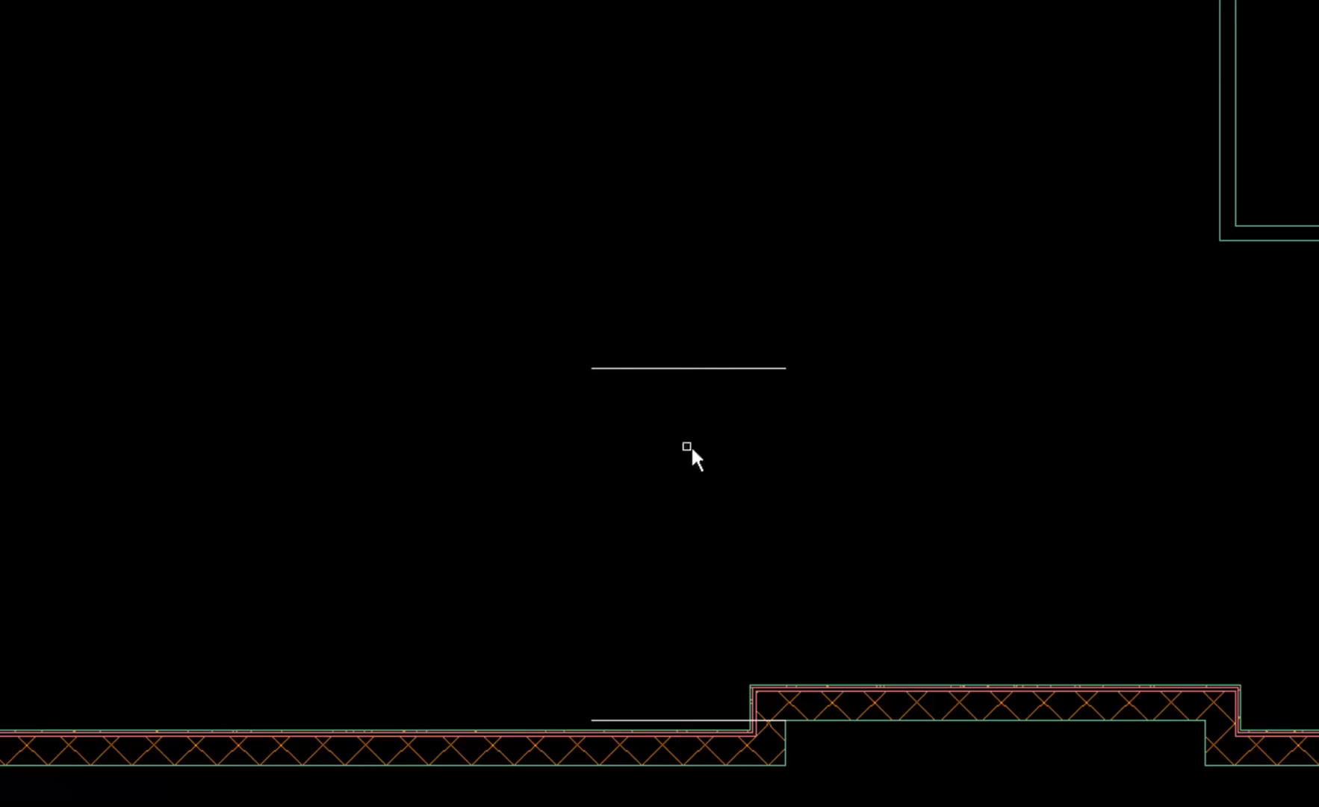
click(671, 314)
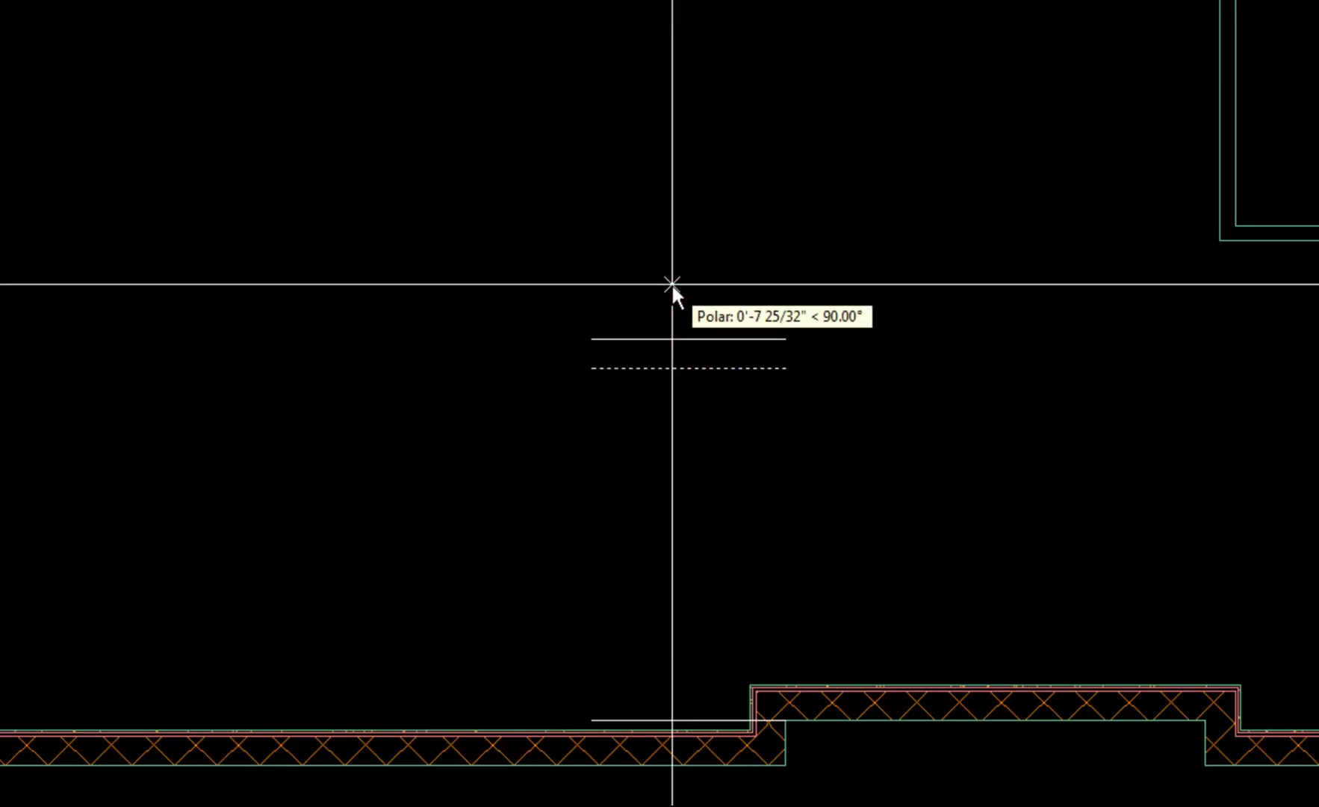
key(Return)
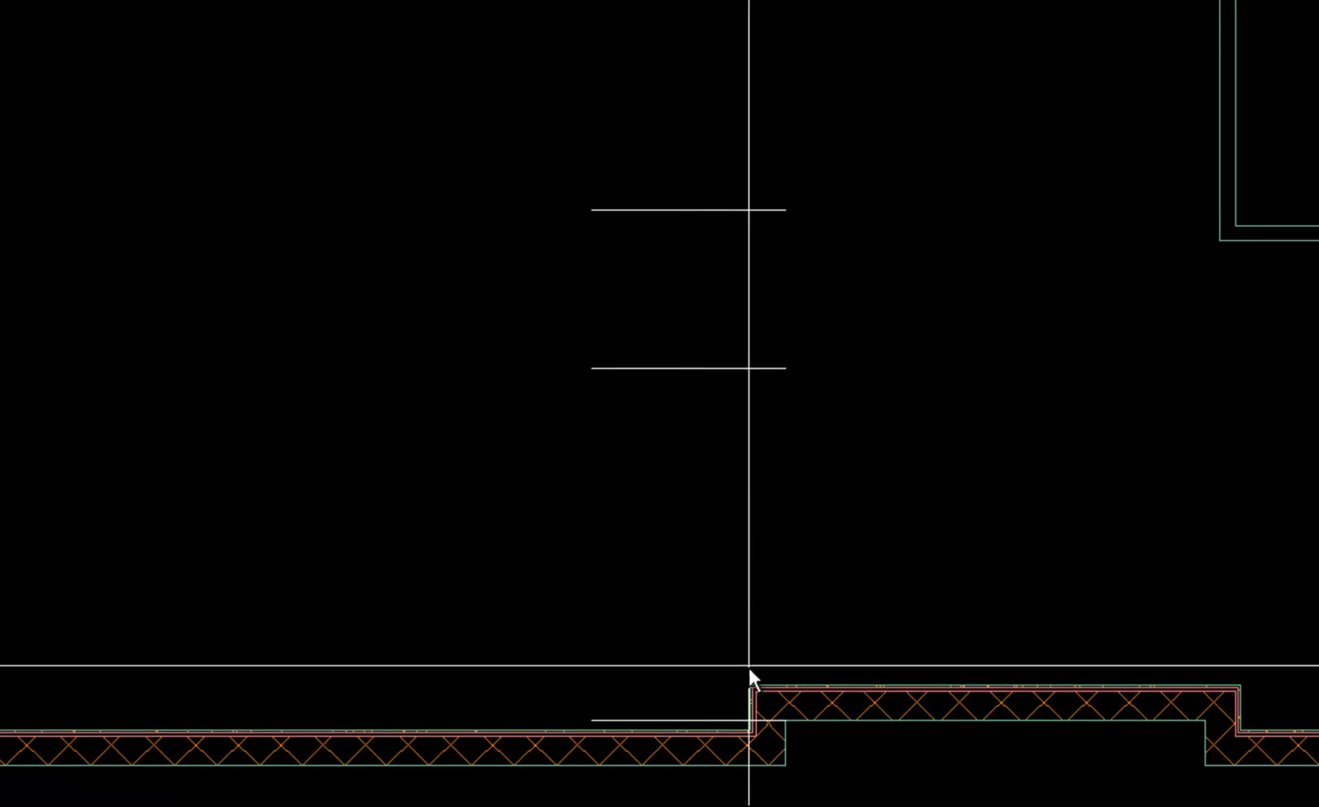
Step: Draw a vertical guide line at the recess corner and copy it 27 right and 27 left
click(745, 678)
click(749, 284)
key(Escape)
right_click(763, 518)
click(592, 530)
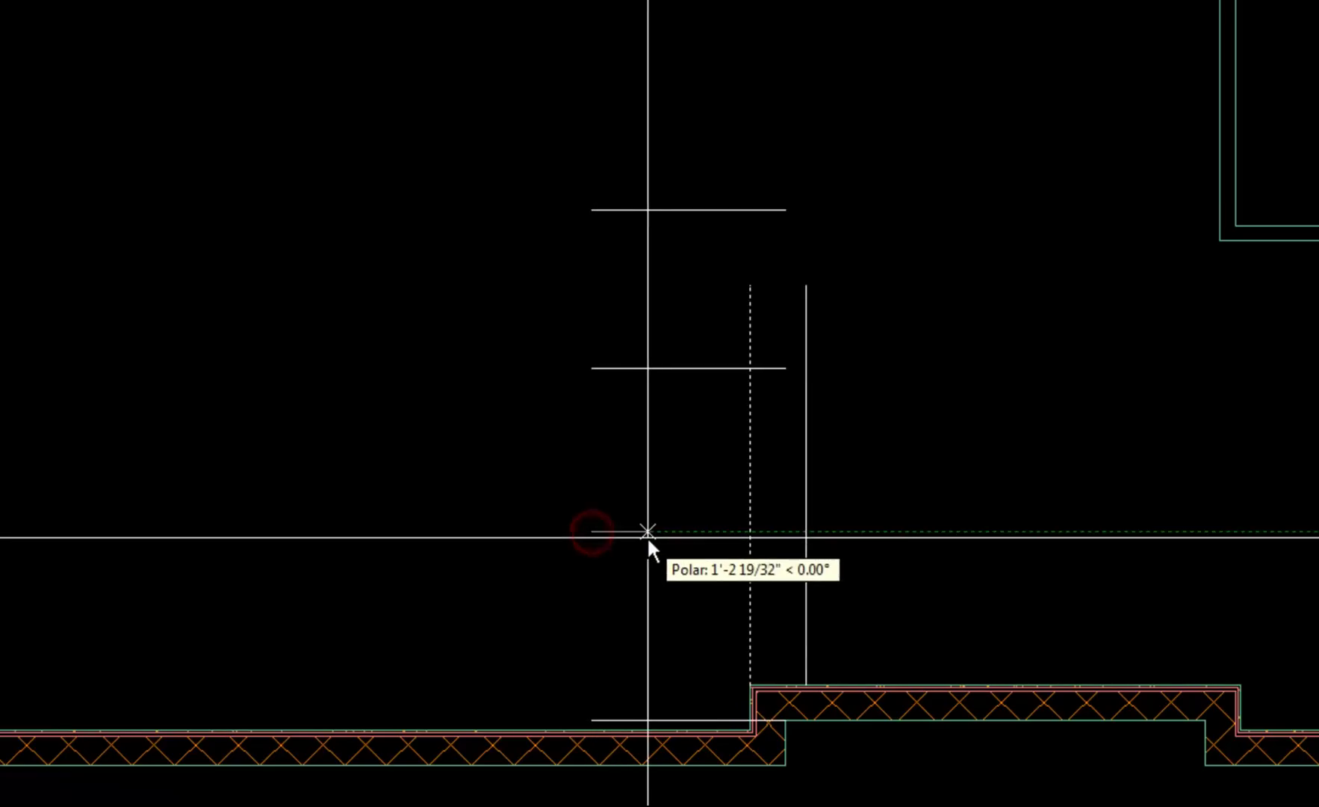
text(27)
key(Return)
key(Escape)
key(Return)
click(635, 517)
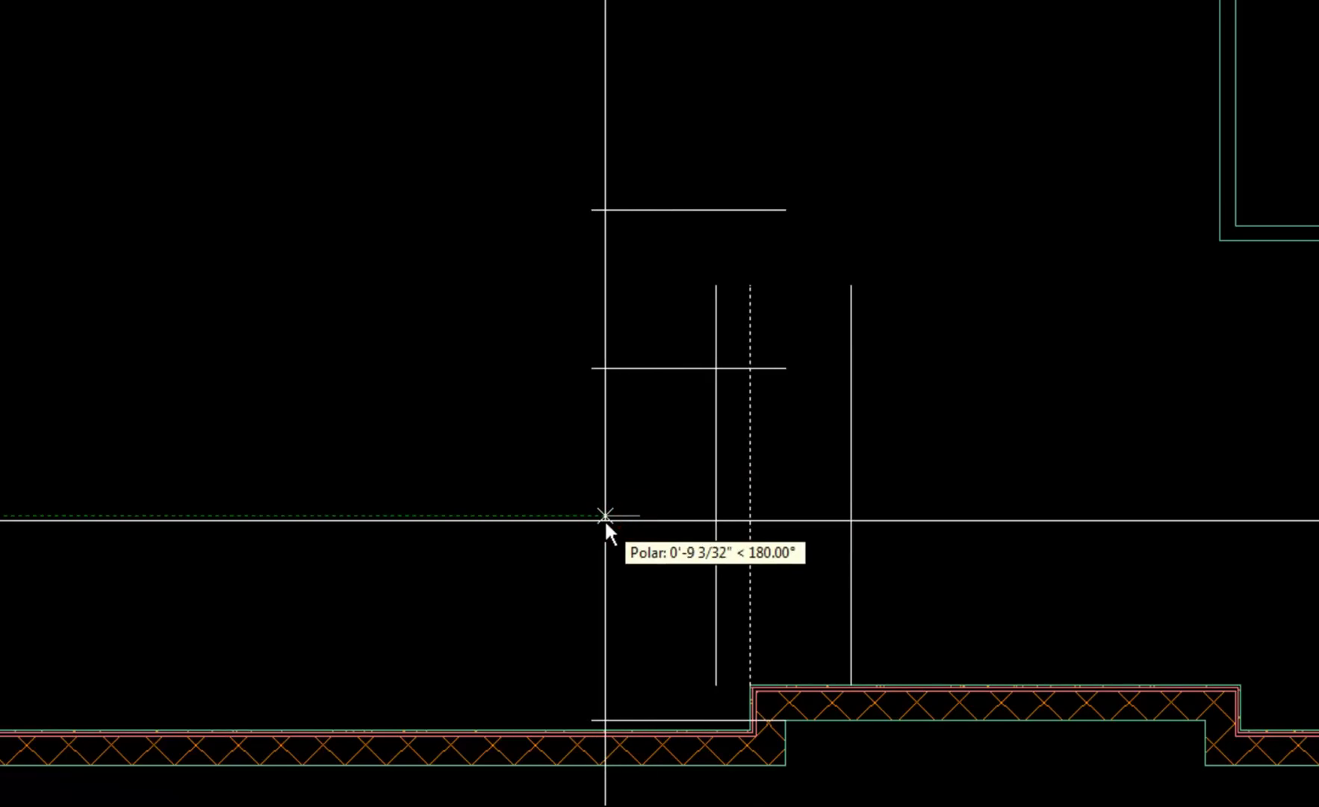
text(27)
key(Return)
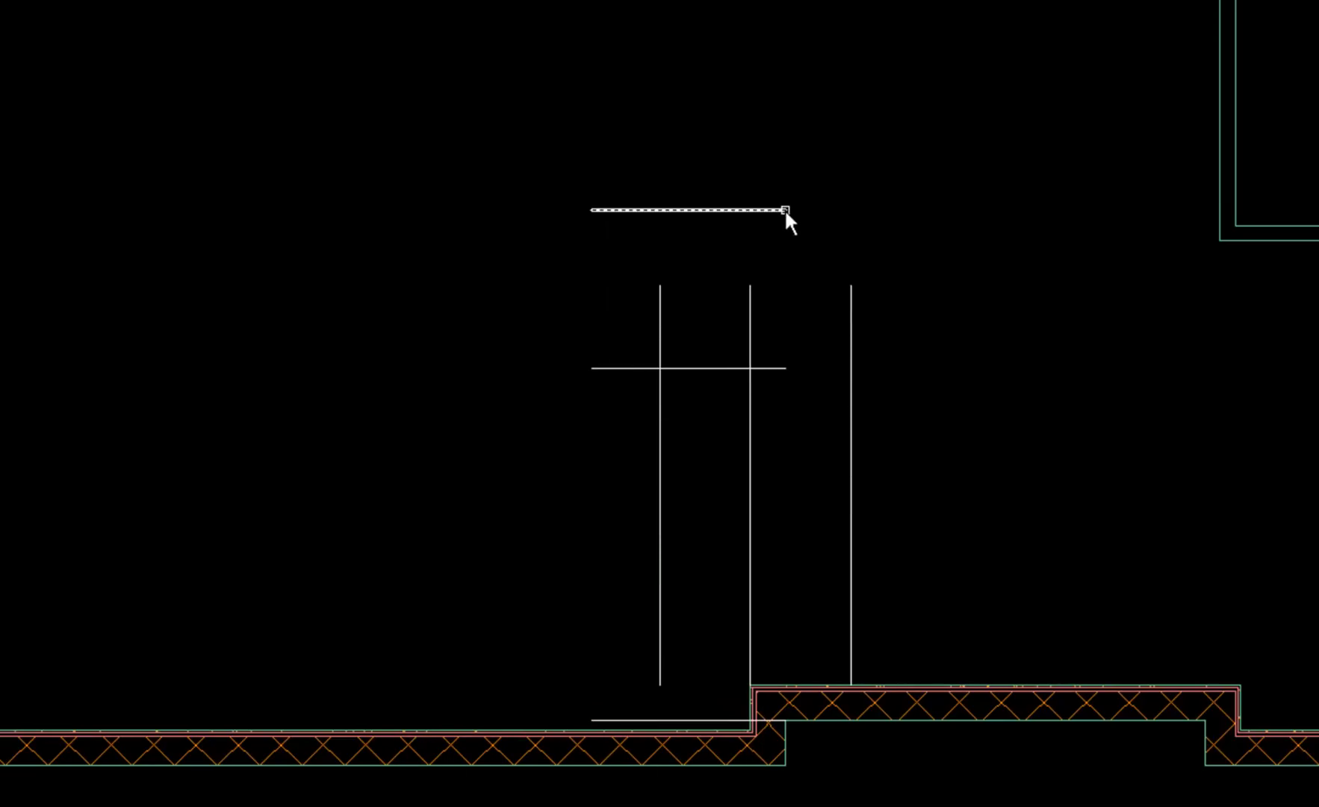
Step: Fillet the top, side and middle guide lines into a closed rectangular outline
click(852, 295)
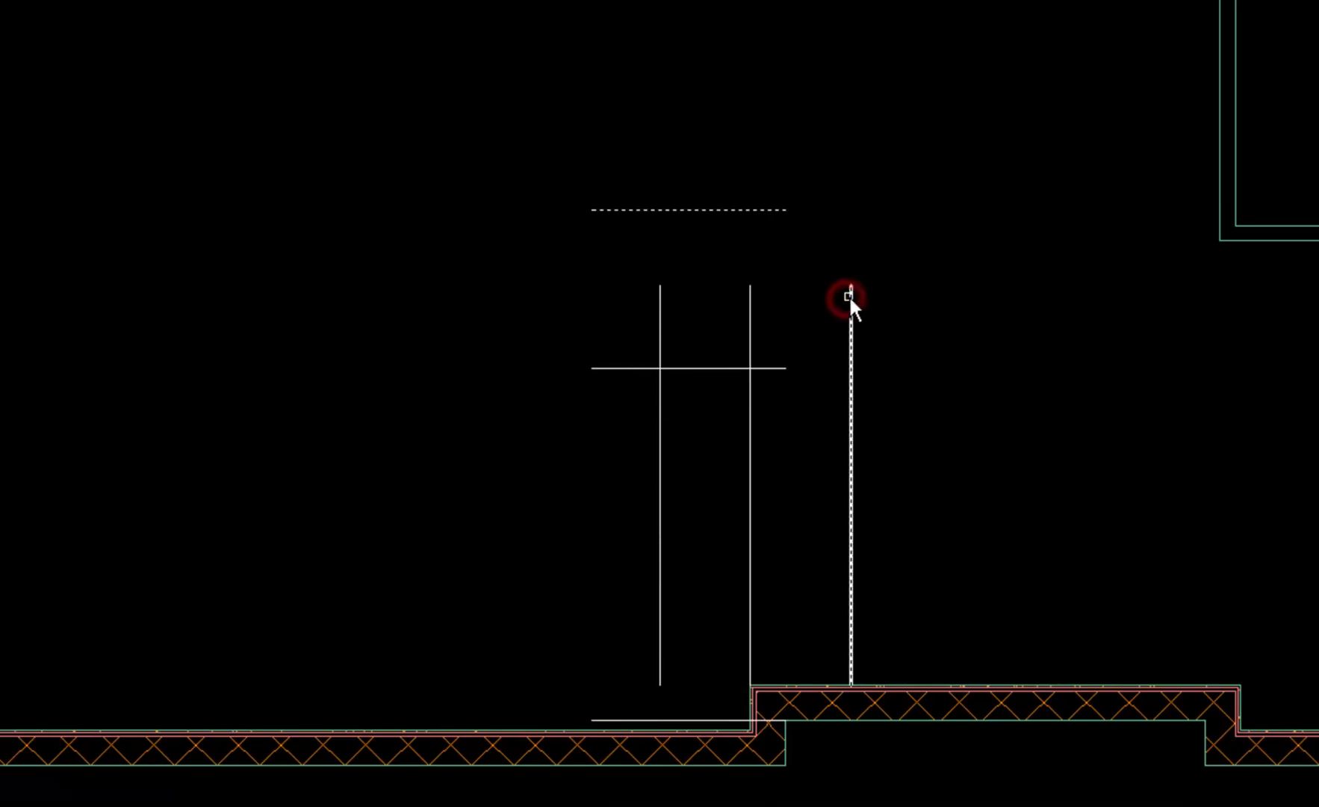
click(691, 210)
click(660, 299)
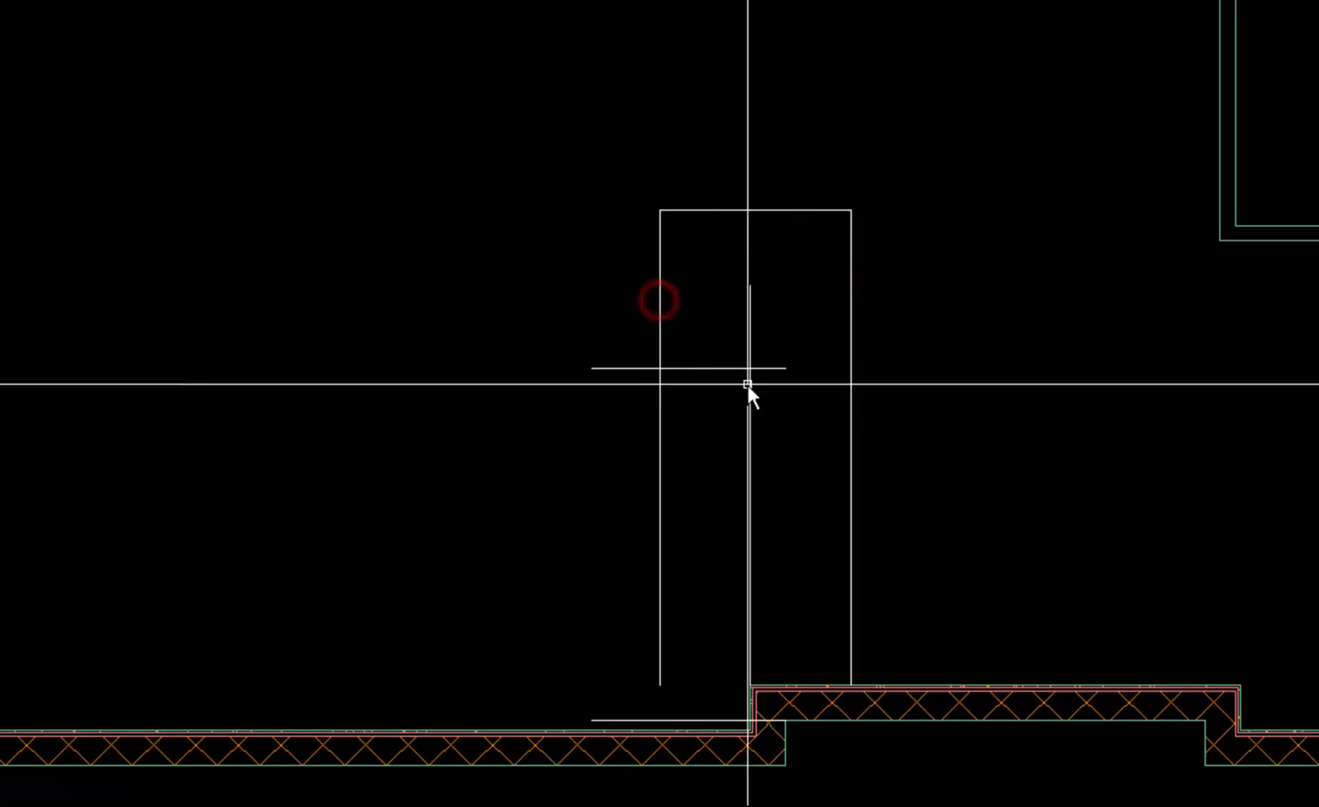
click(780, 367)
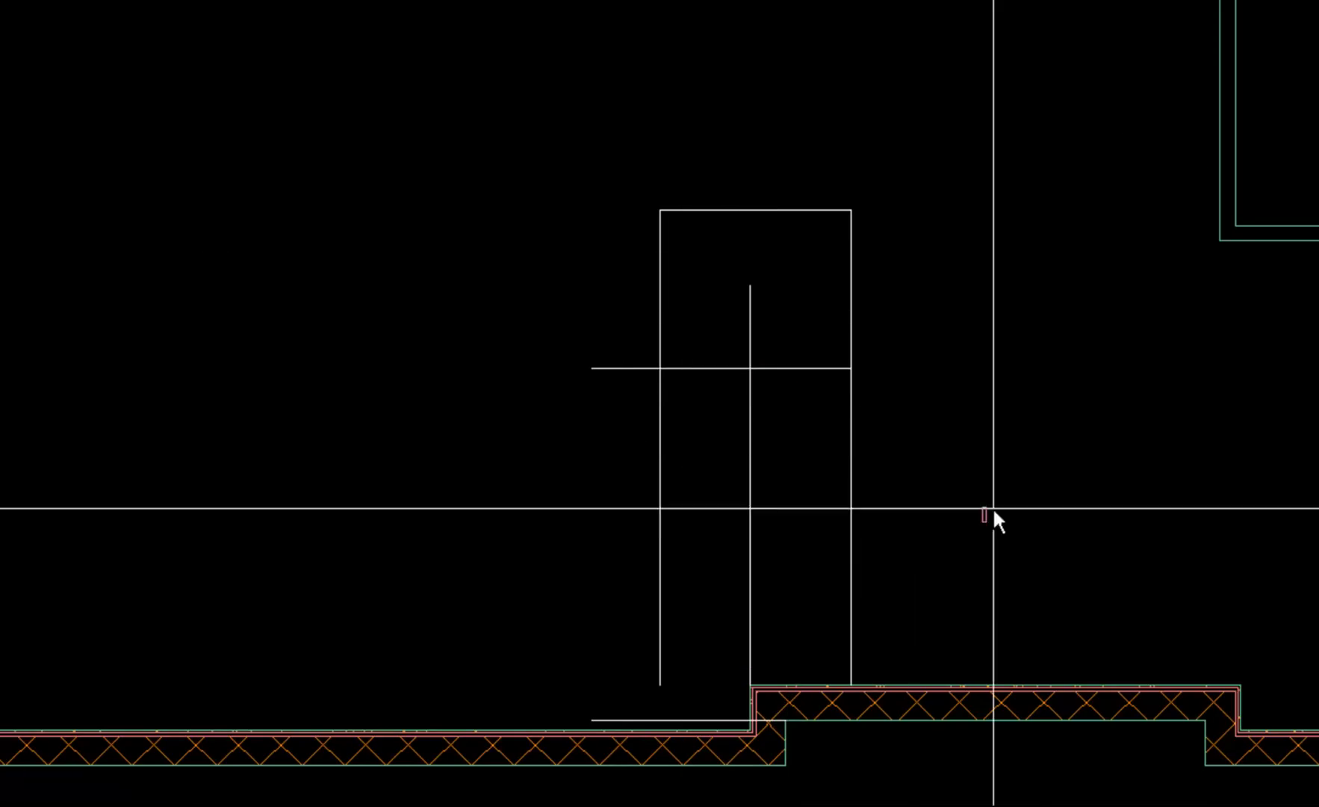
Step: Draw a vertical partition wall in the right-hand room and a wall rising from the lower corner
click(963, 756)
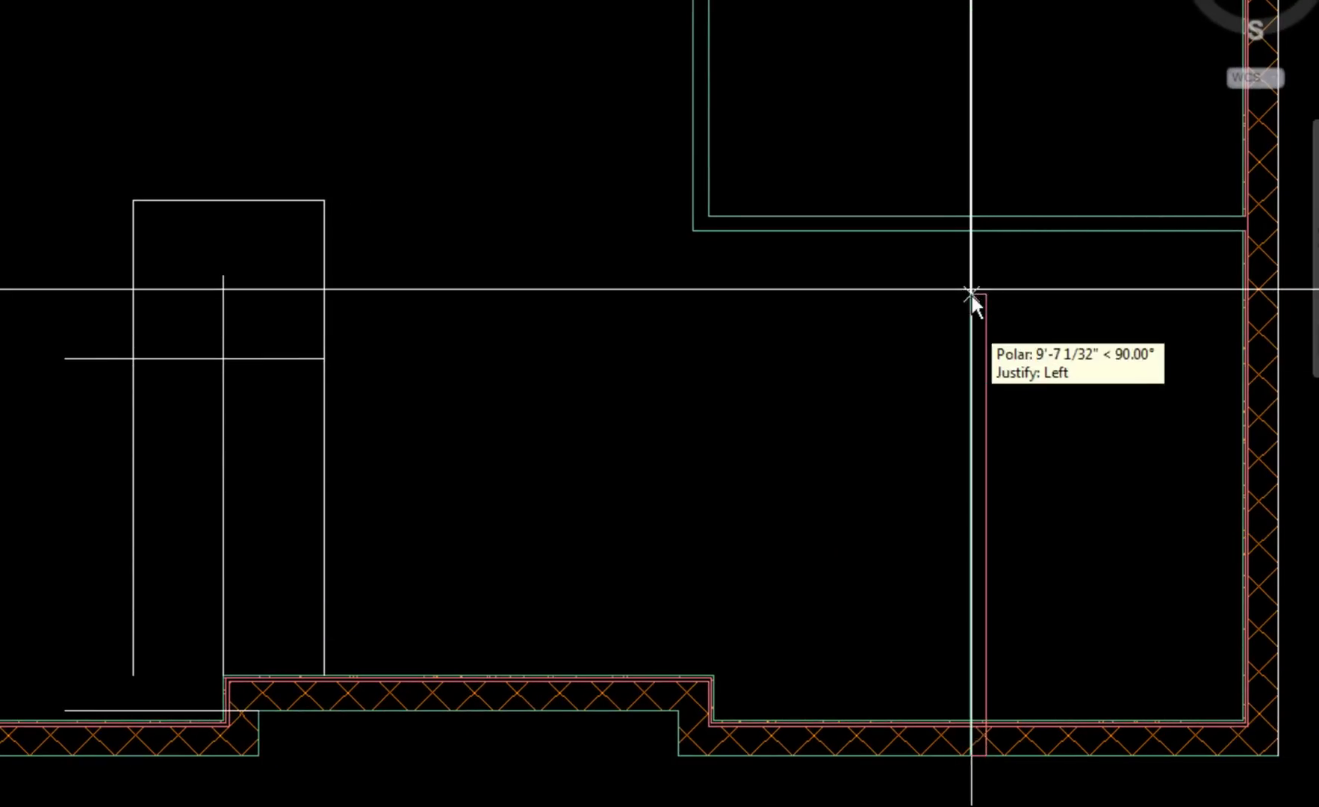
click(969, 230)
key(Return)
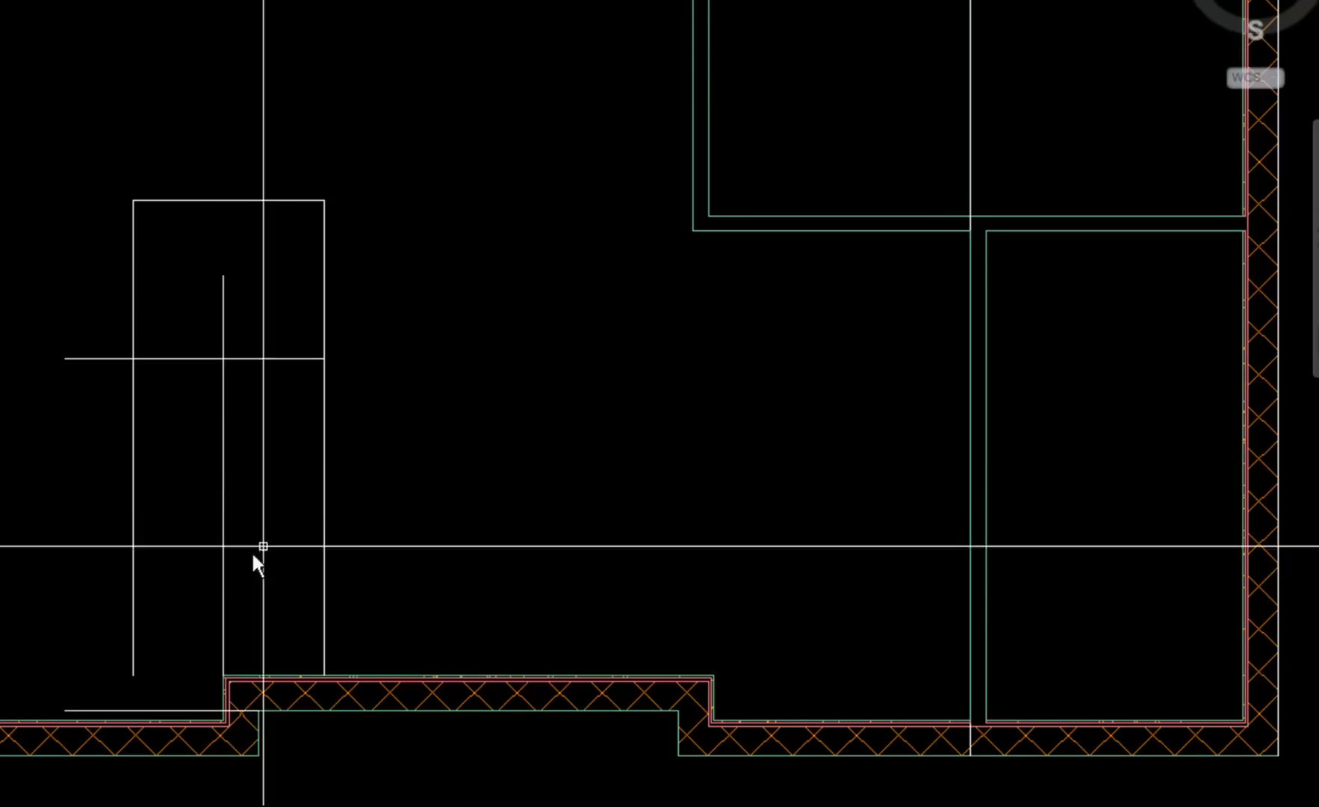
key(Return)
click(221, 675)
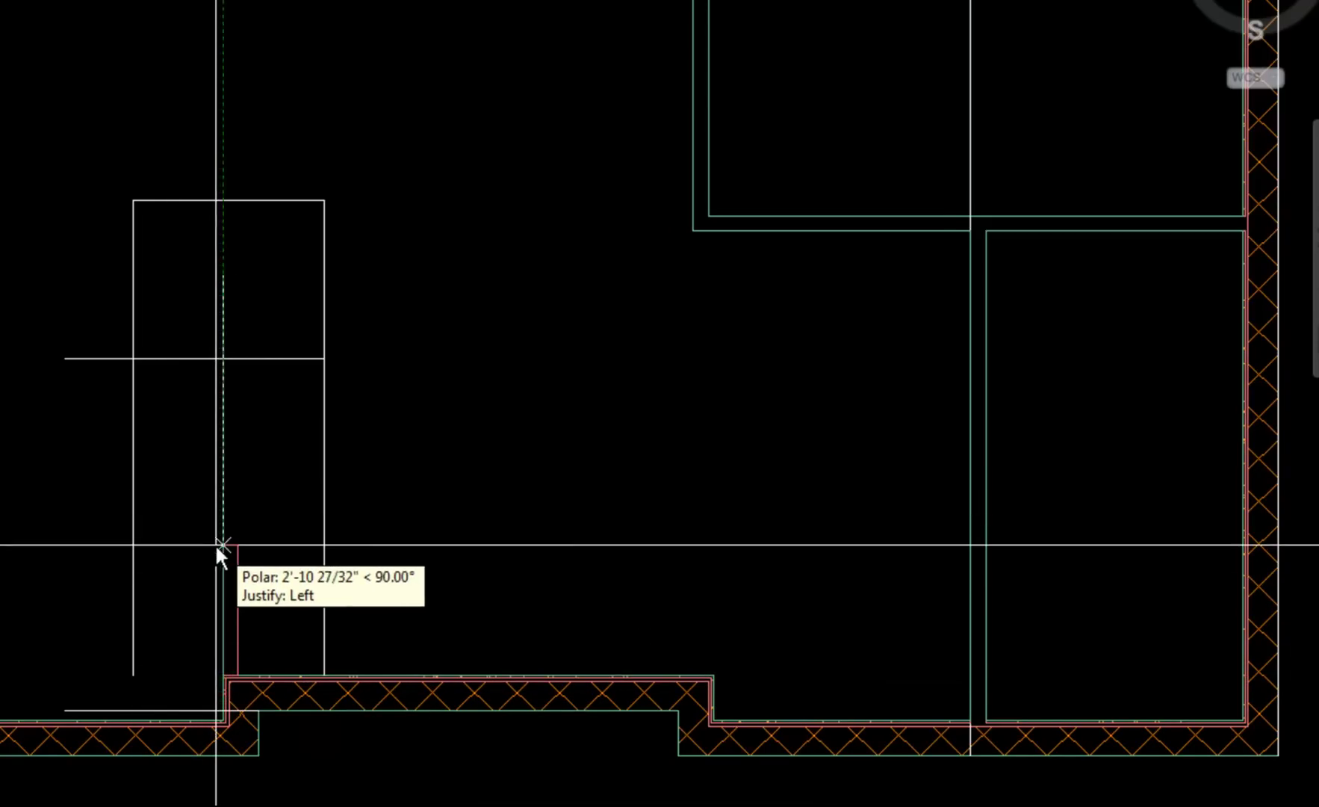
click(221, 360)
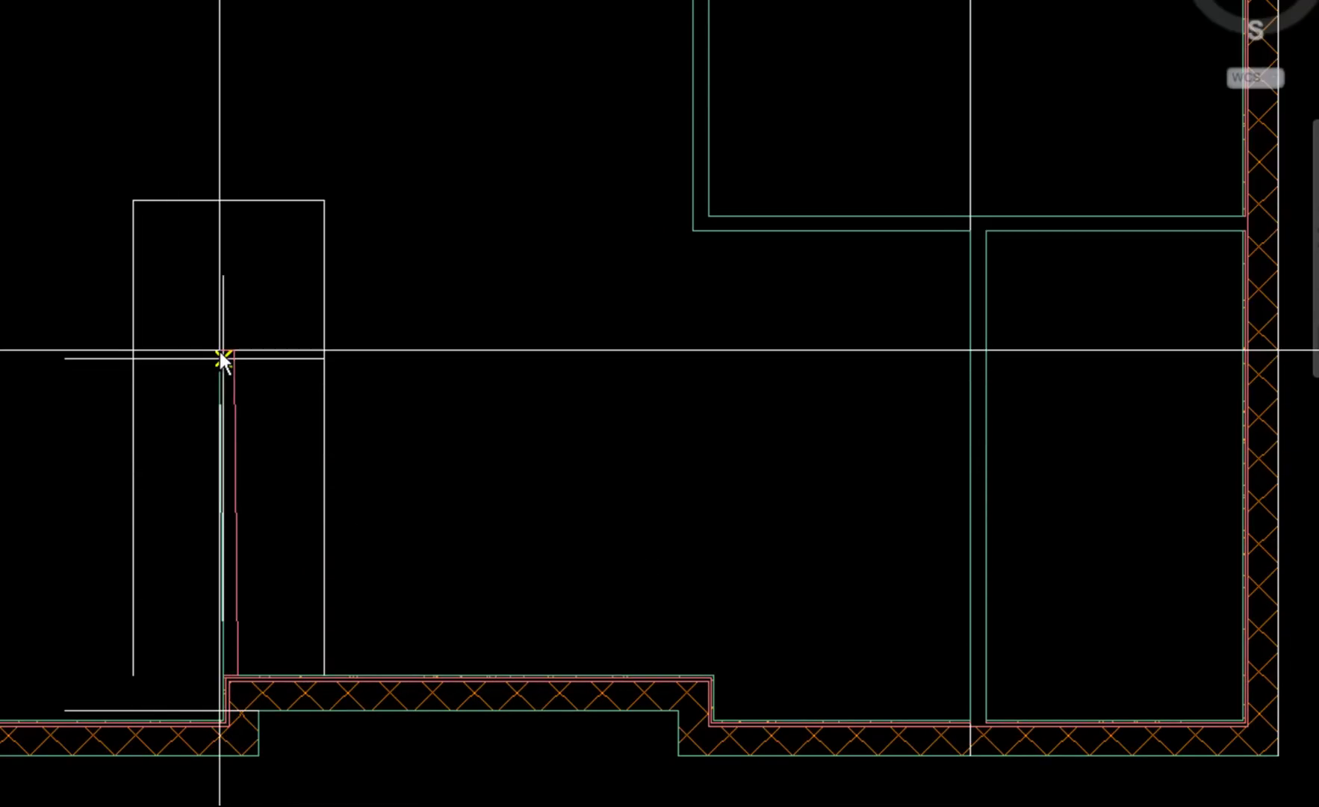
right_click(219, 351)
Step: Draw the four walls of the small square enclosure beside the entry
key(Return)
click(323, 359)
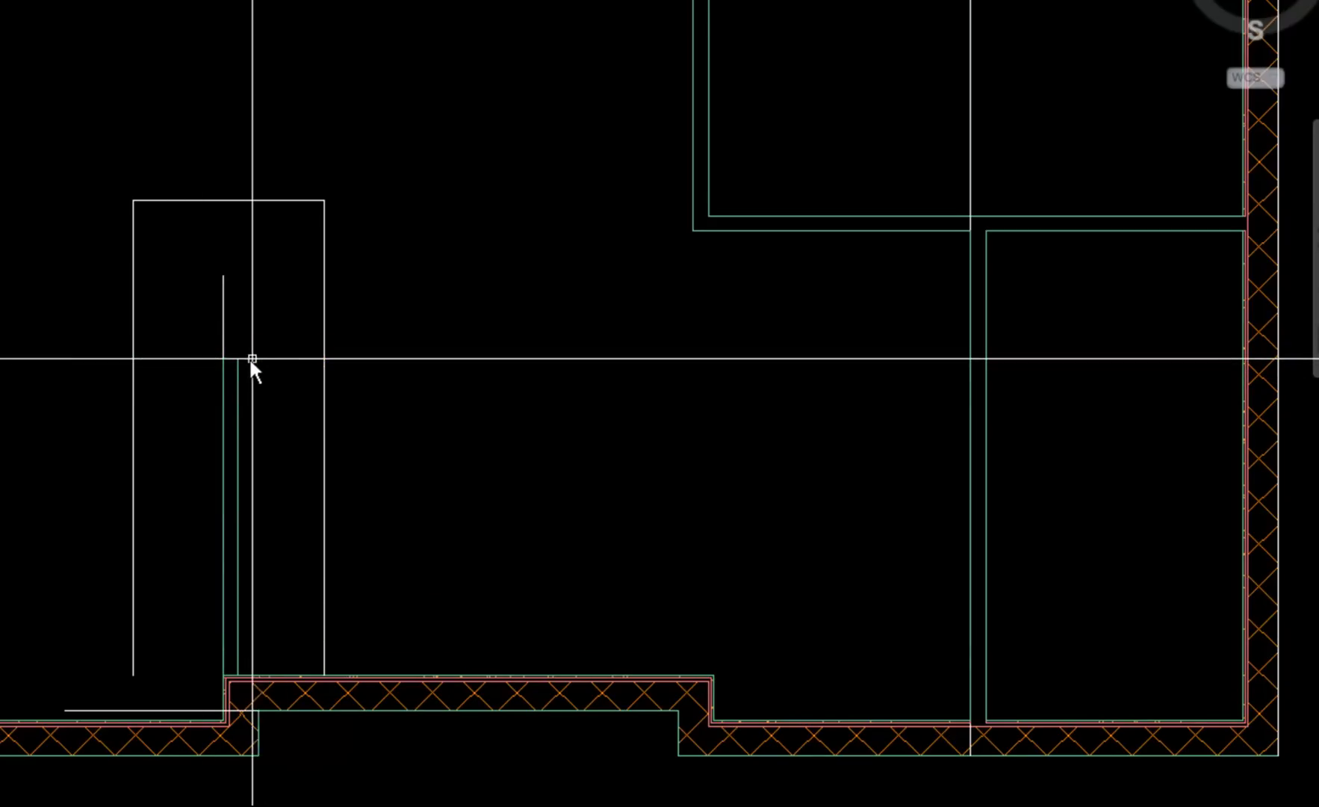
right_click(320, 358)
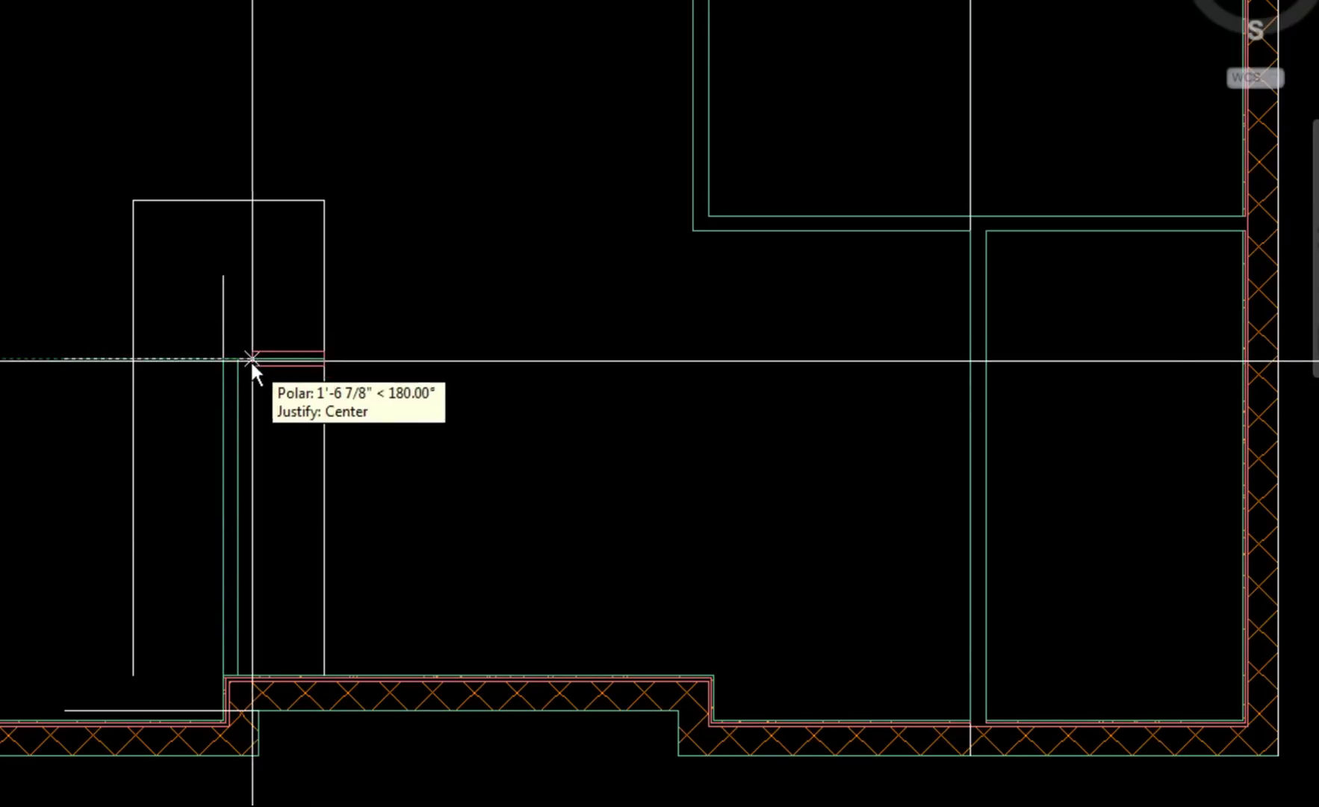
click(132, 360)
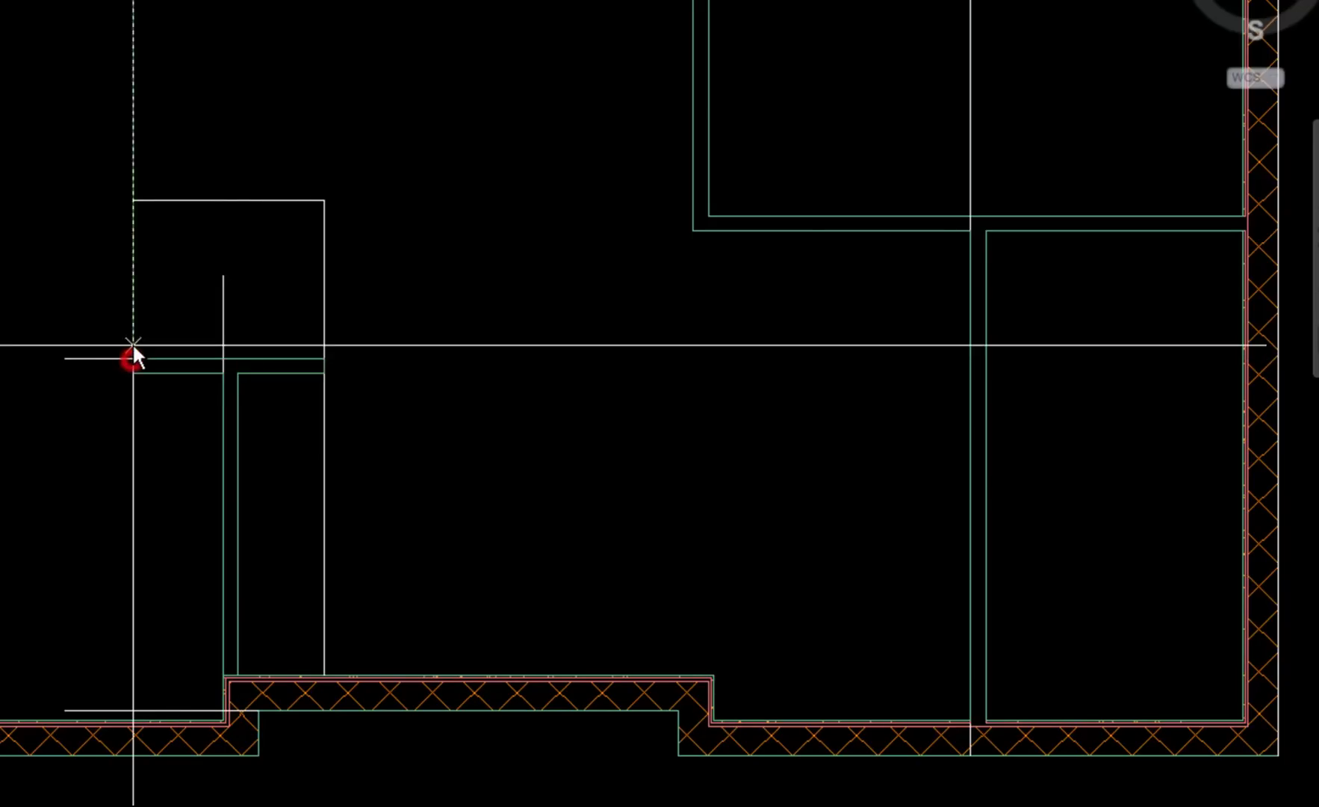
click(133, 201)
click(323, 200)
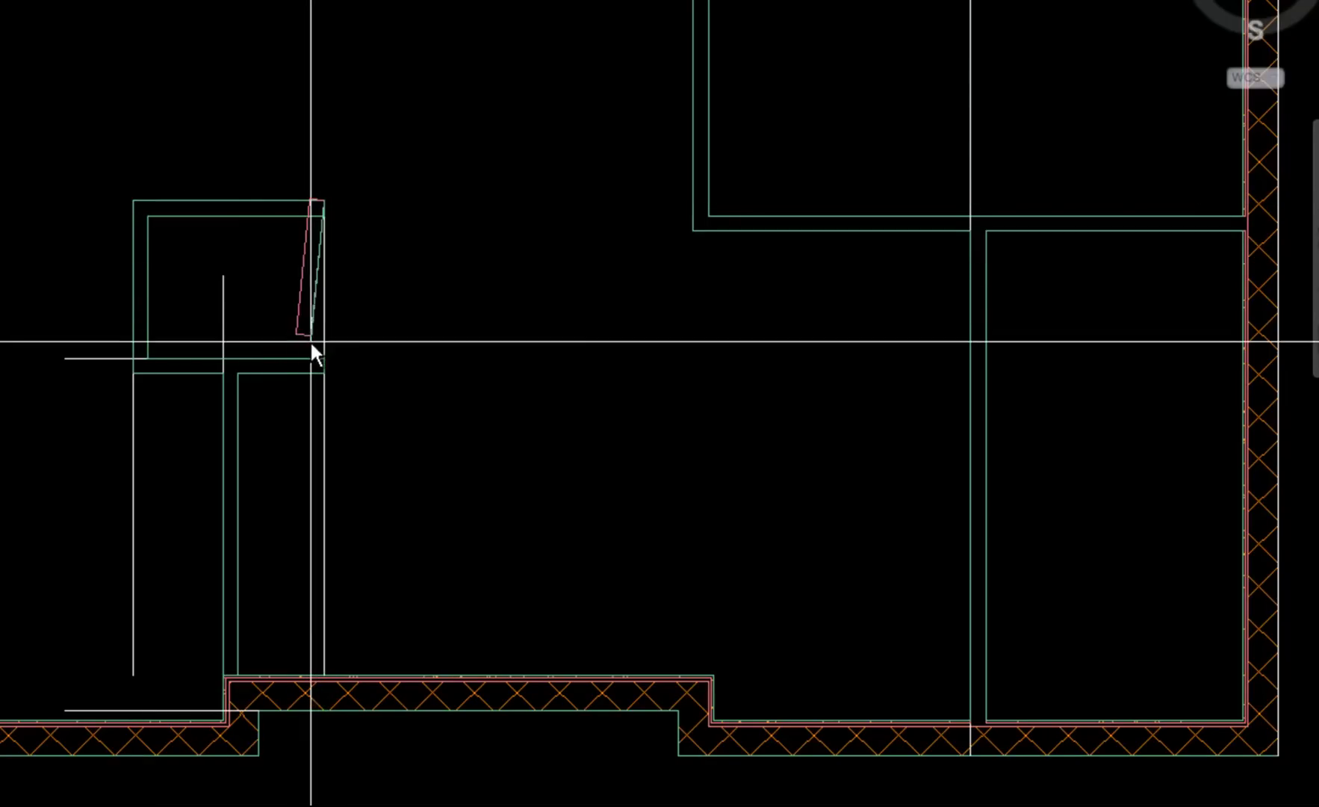
click(324, 358)
key(Return)
Step: Delete the white construction lines around the square enclosure
click(188, 463)
click(86, 524)
key(Delete)
click(92, 397)
click(24, 306)
key(Delete)
click(226, 289)
click(209, 309)
key(Delete)
click(406, 445)
click(301, 500)
key(Delete)
click(149, 710)
key(Delete)
Step: Delete the long vertical guide line and frame the entry area
scroll(882, 344, down, 2)
click(956, 116)
click(885, 150)
key(Delete)
scroll(694, 194, down, 2)
middle_drag(693, 194, 448, 385)
scroll(347, 609, up, 2)
middle_drag(347, 612, 382, 577)
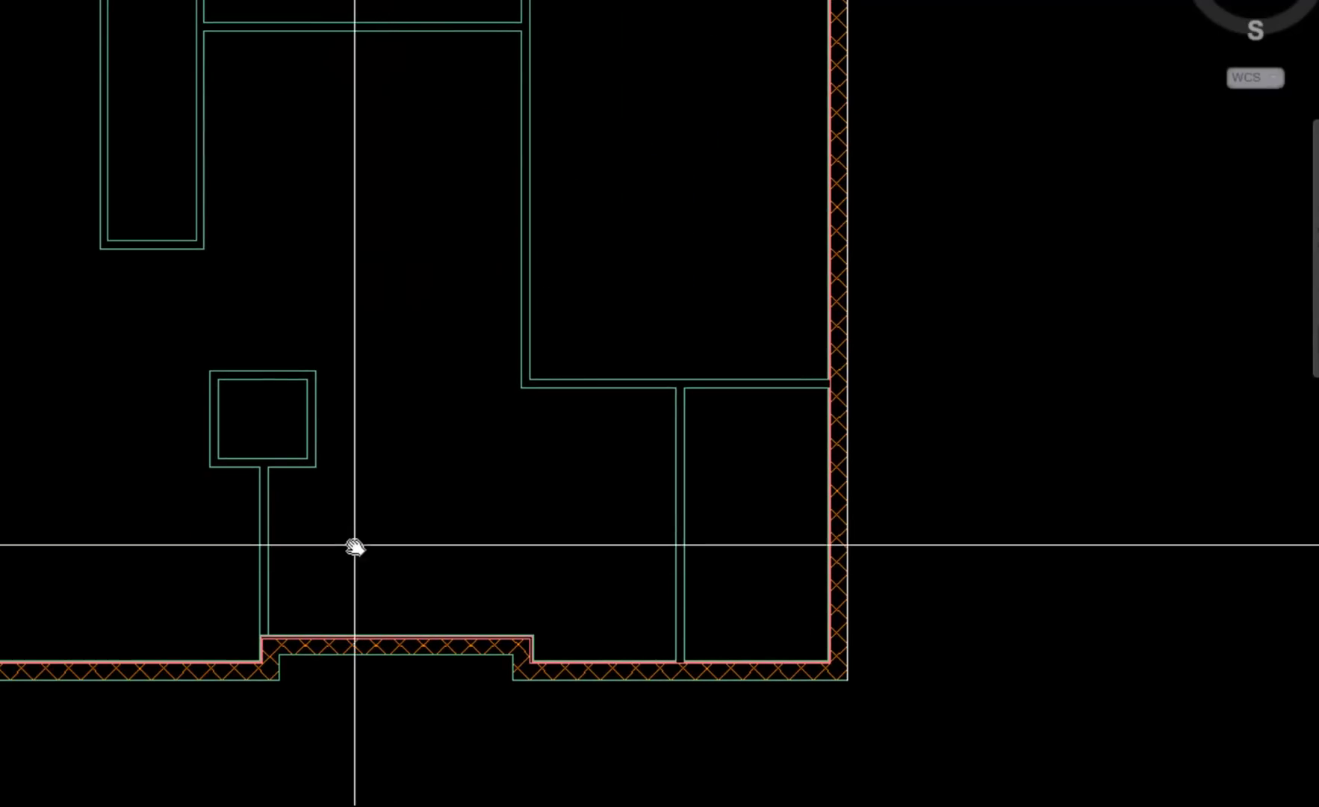
scroll(354, 544, up, 2)
Step: Stretch the square's right edge down to the exterior wall
click(315, 419)
click(315, 448)
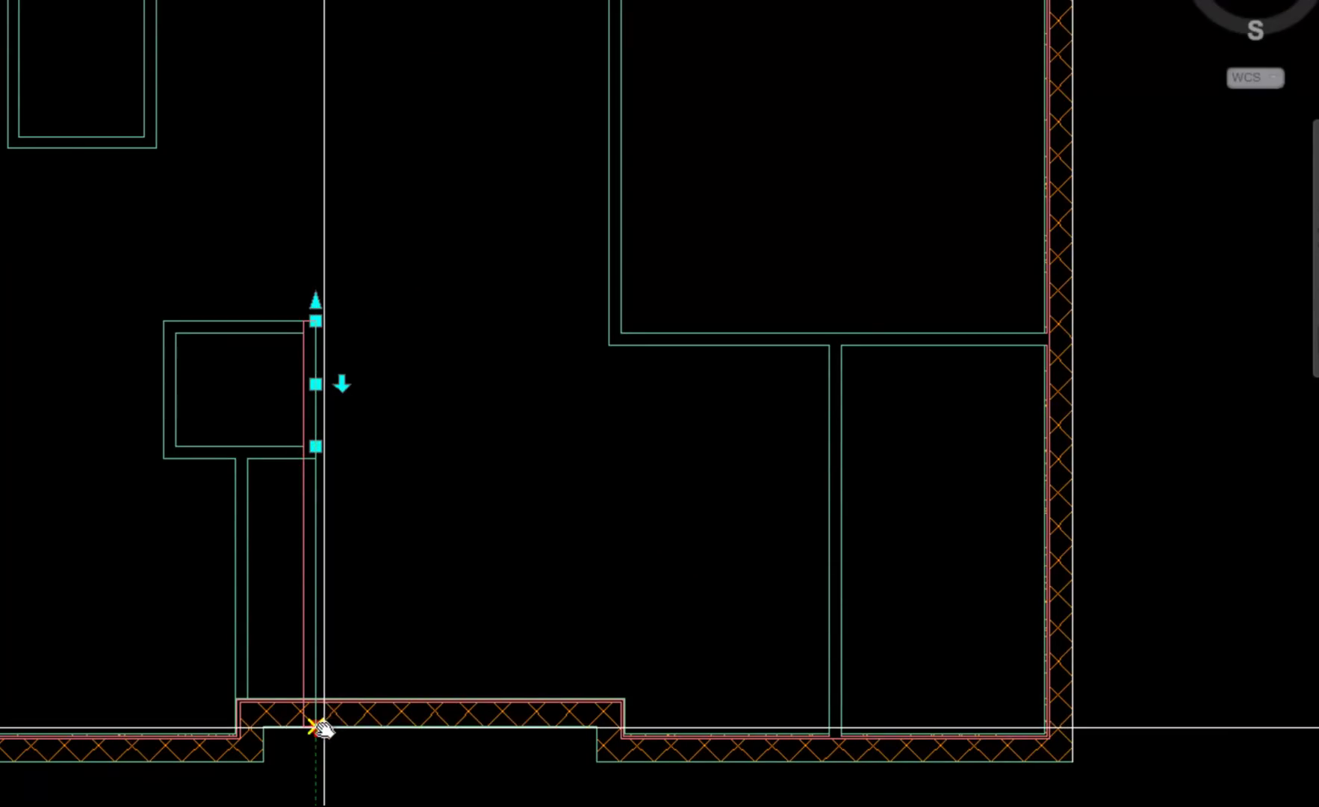
click(323, 727)
key(Escape)
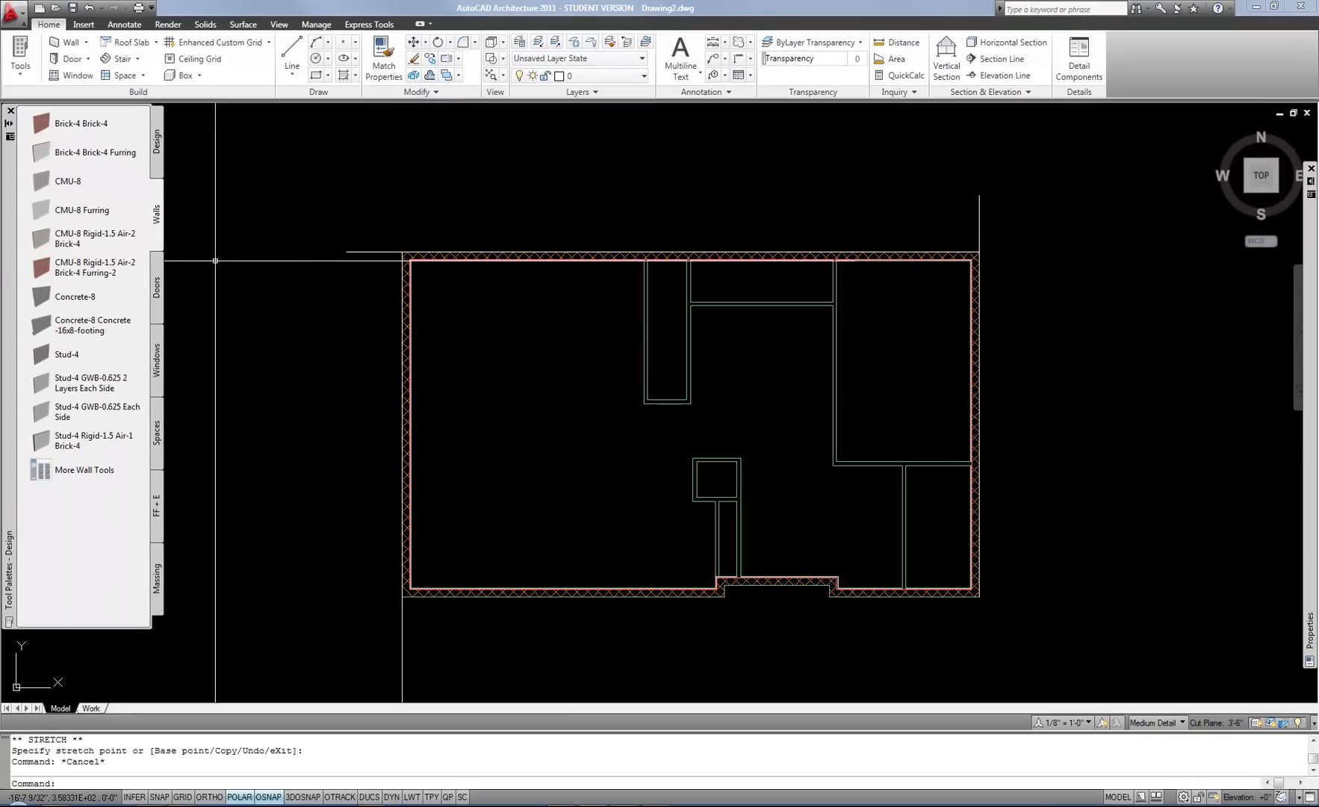
Step: Check the reference floor plan PDF and choose the Hinged - Single door style
key(alt+Tab)
drag(894, 11, 940, 30)
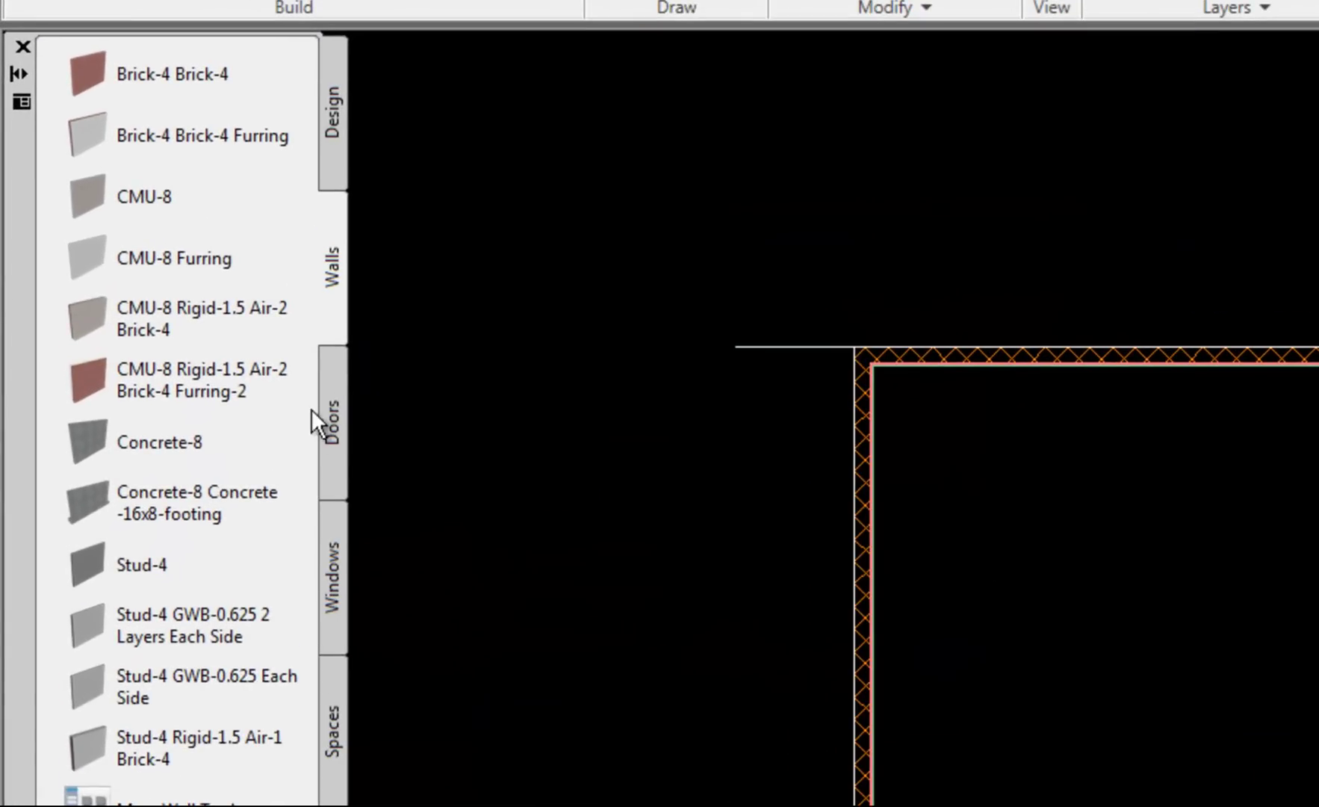
click(332, 413)
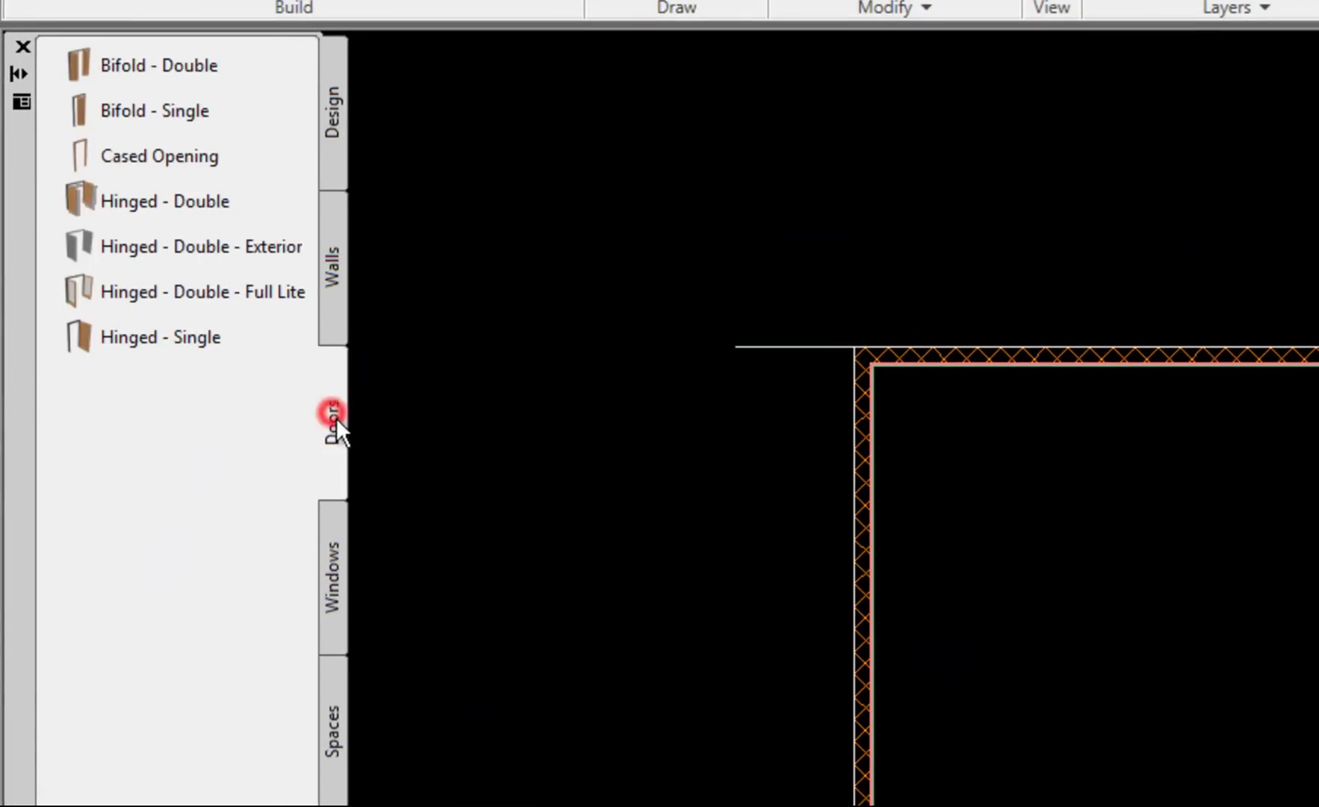
click(78, 335)
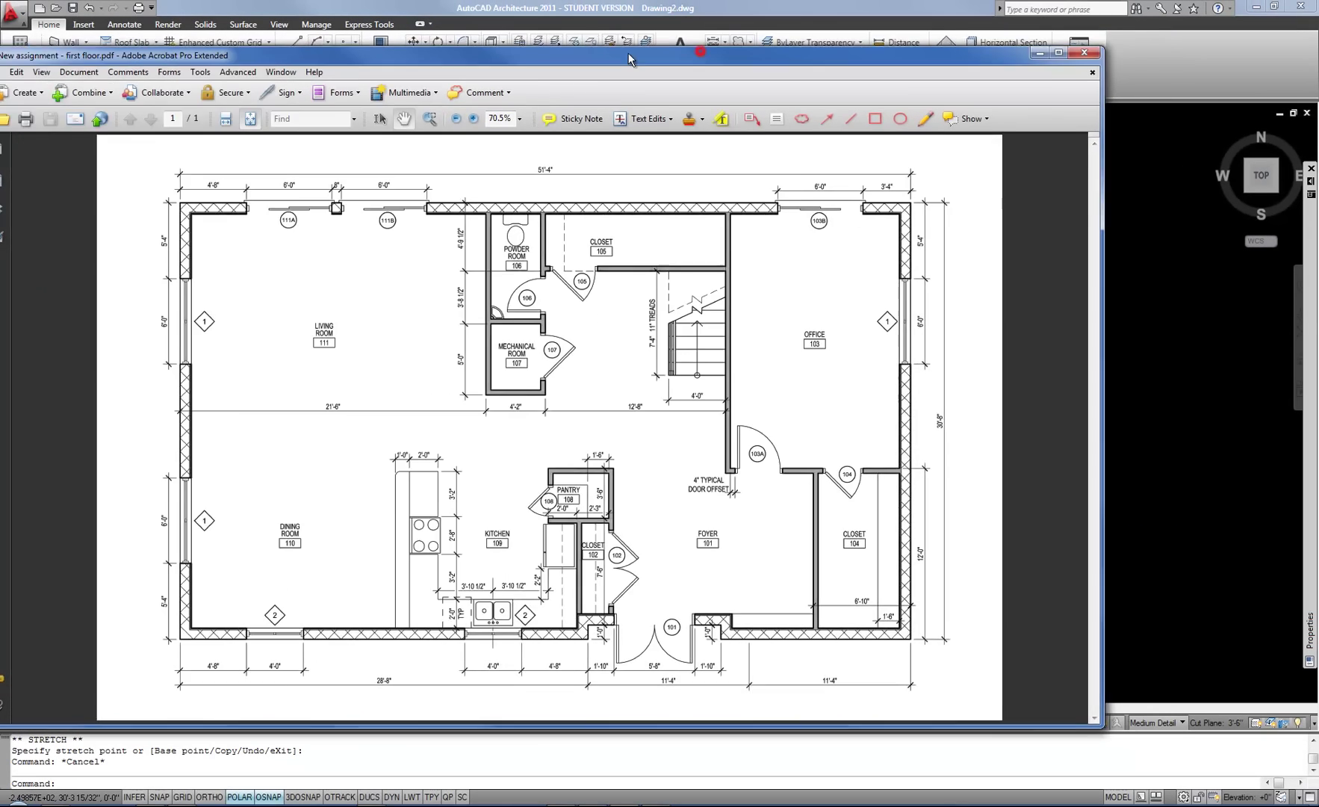
click(1088, 50)
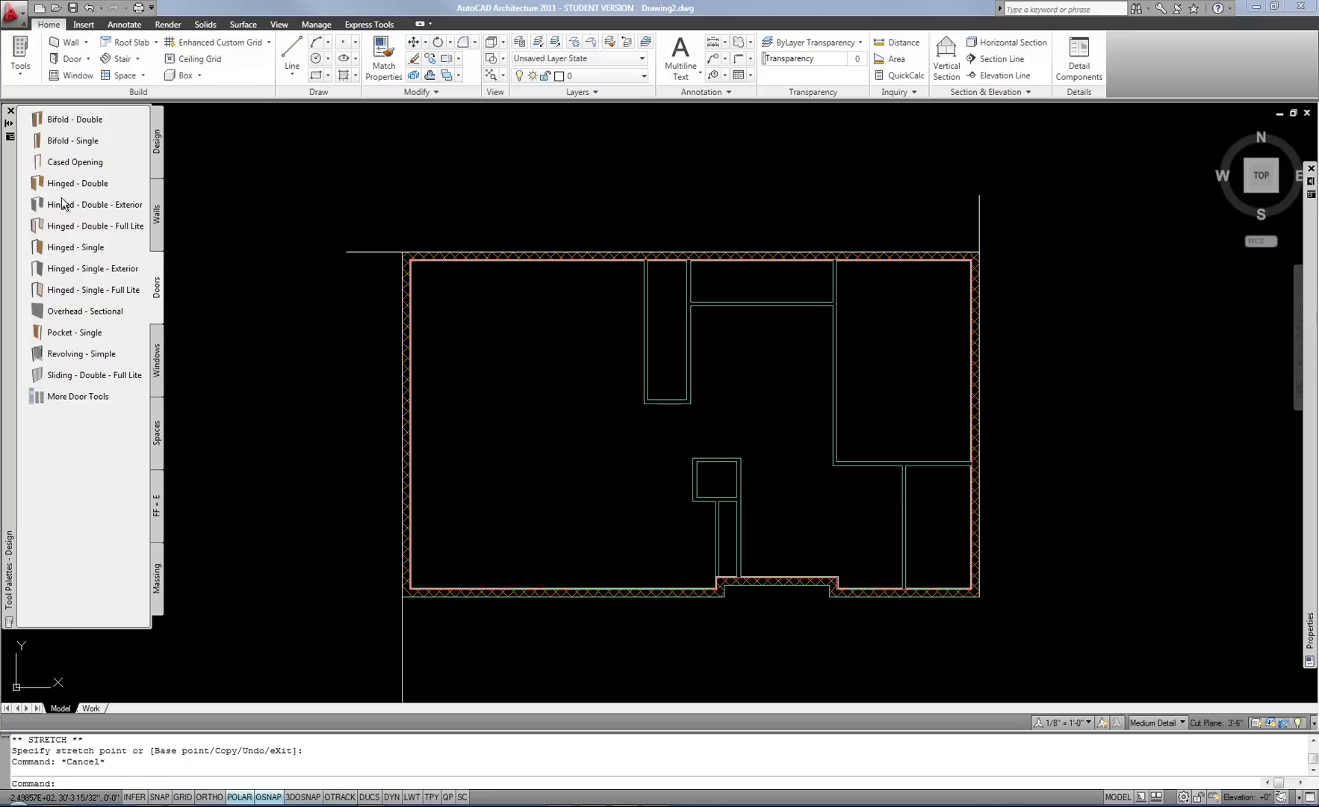
Step: Start a Hinged - Single door with 3'-0" width and 6" automatic offset
click(37, 248)
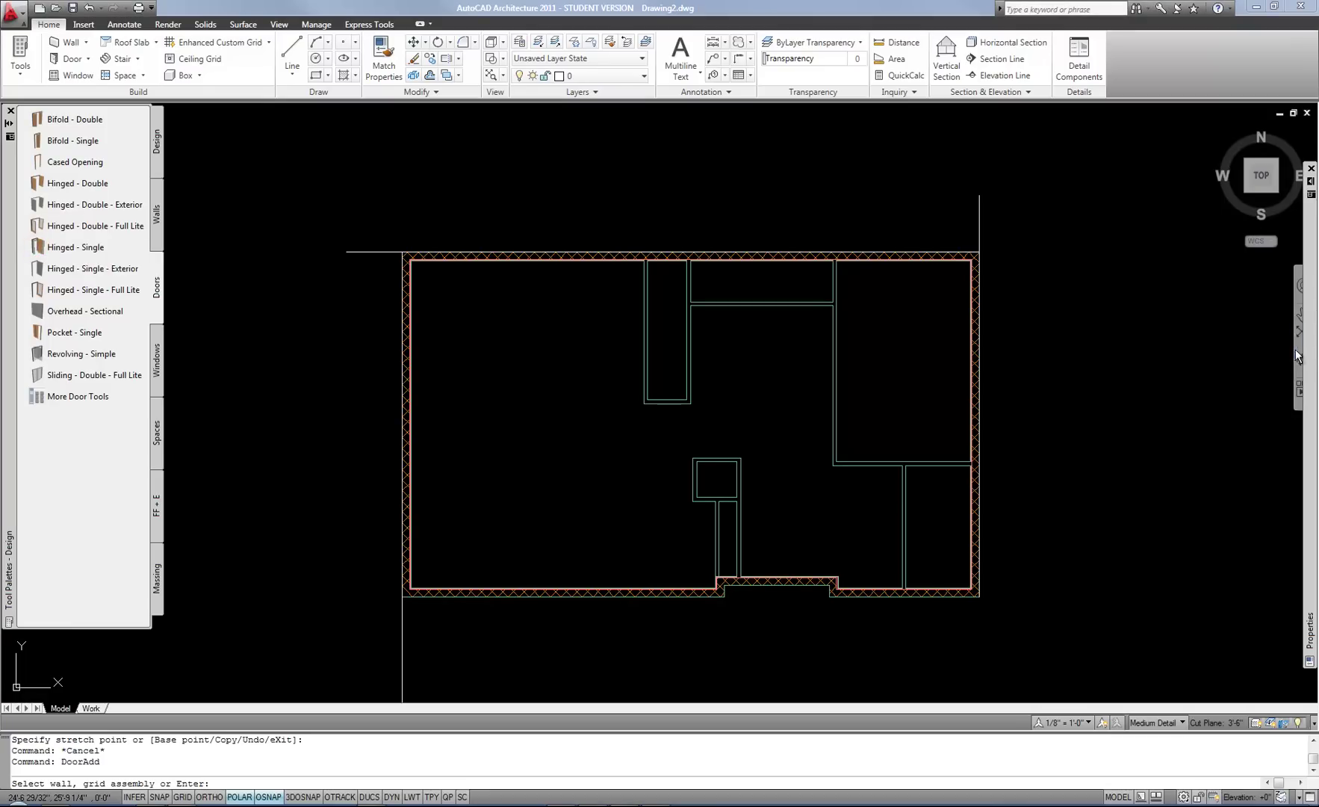
mouse_move(1301, 354)
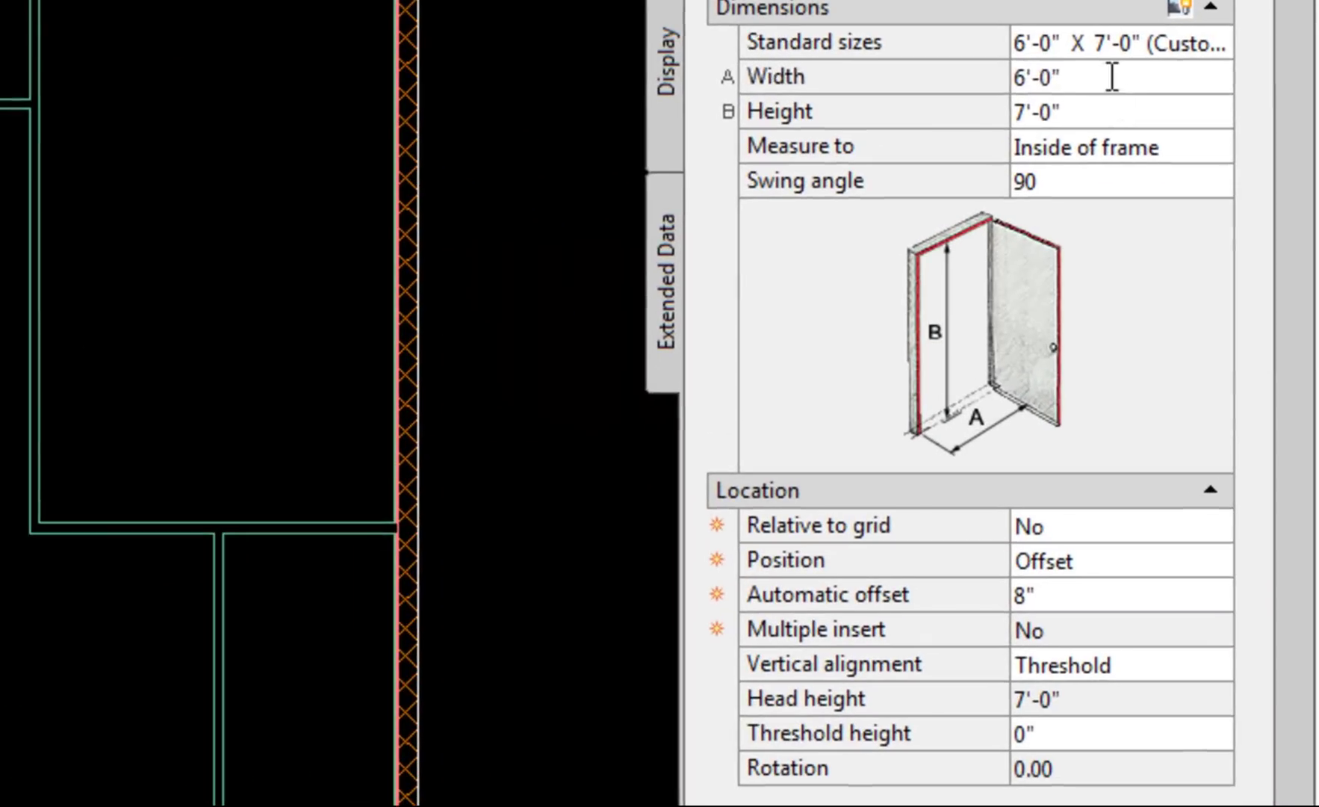
click(1249, 315)
text(3')
key(Tab)
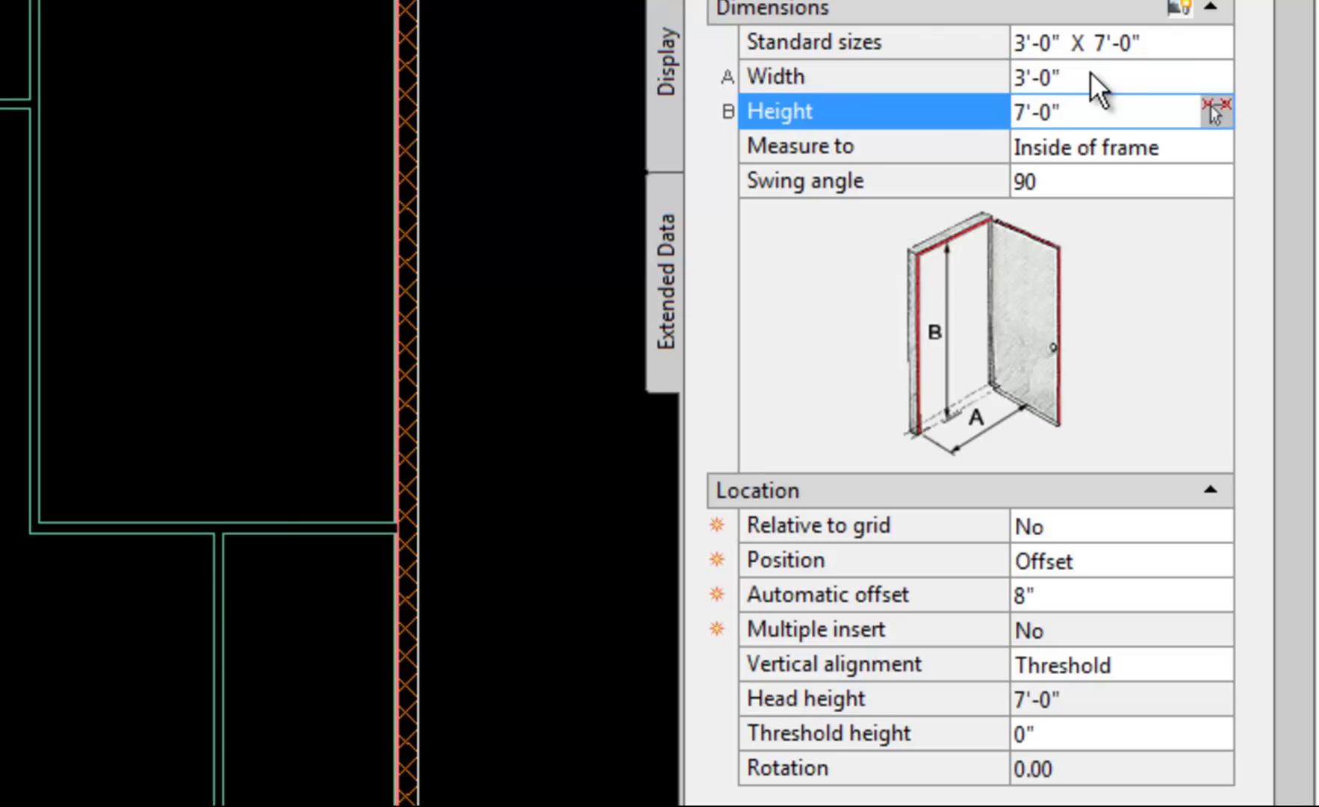
click(1080, 598)
text(6)
key(Tab)
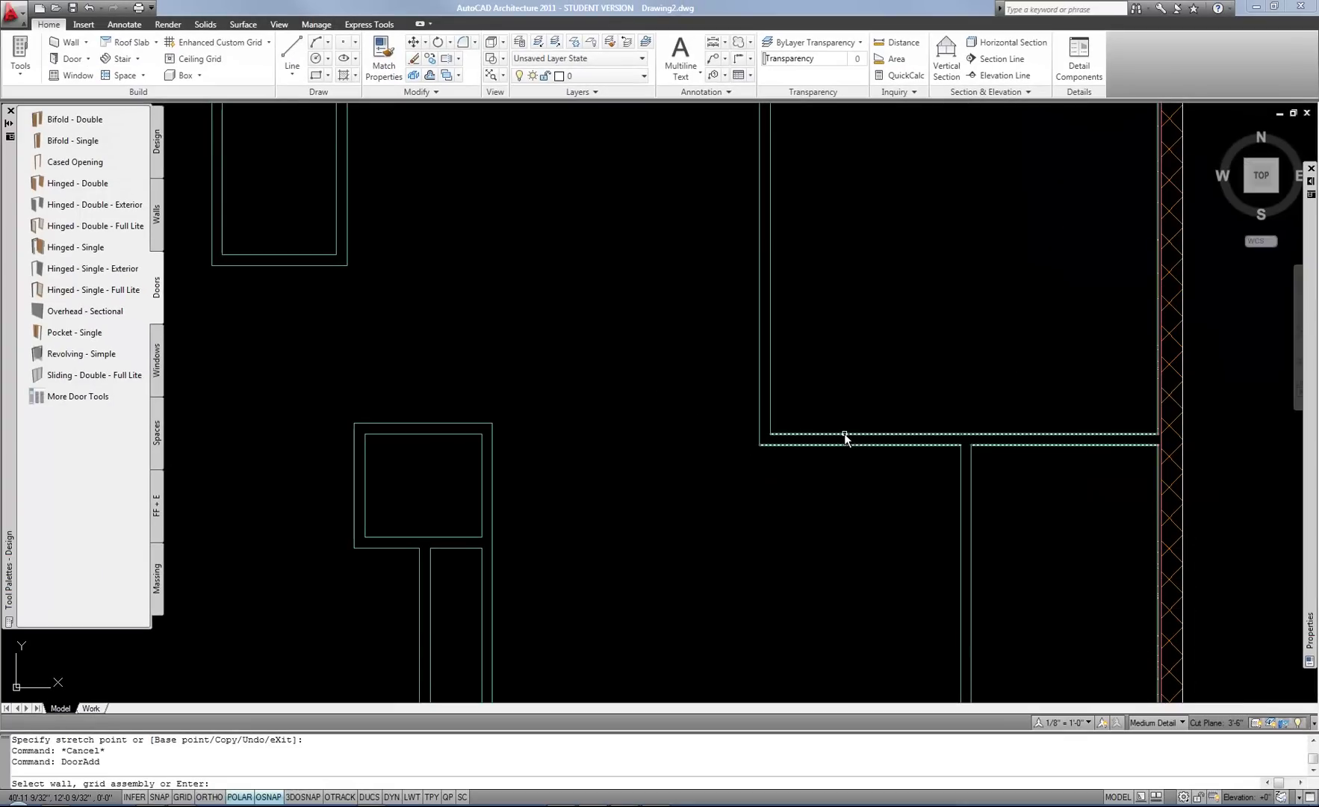
Step: Insert Hinged - Single doors into two of the right-side interior walls
click(847, 441)
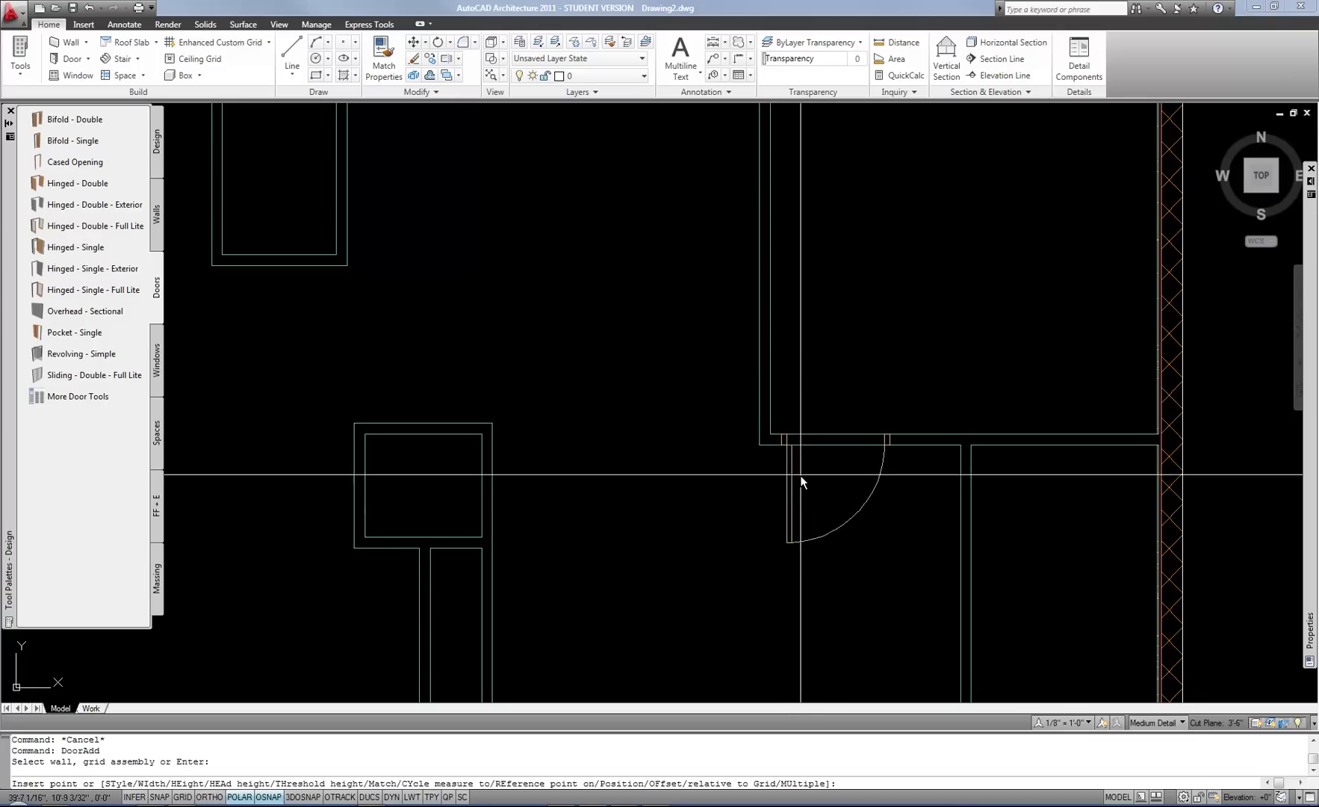
click(806, 423)
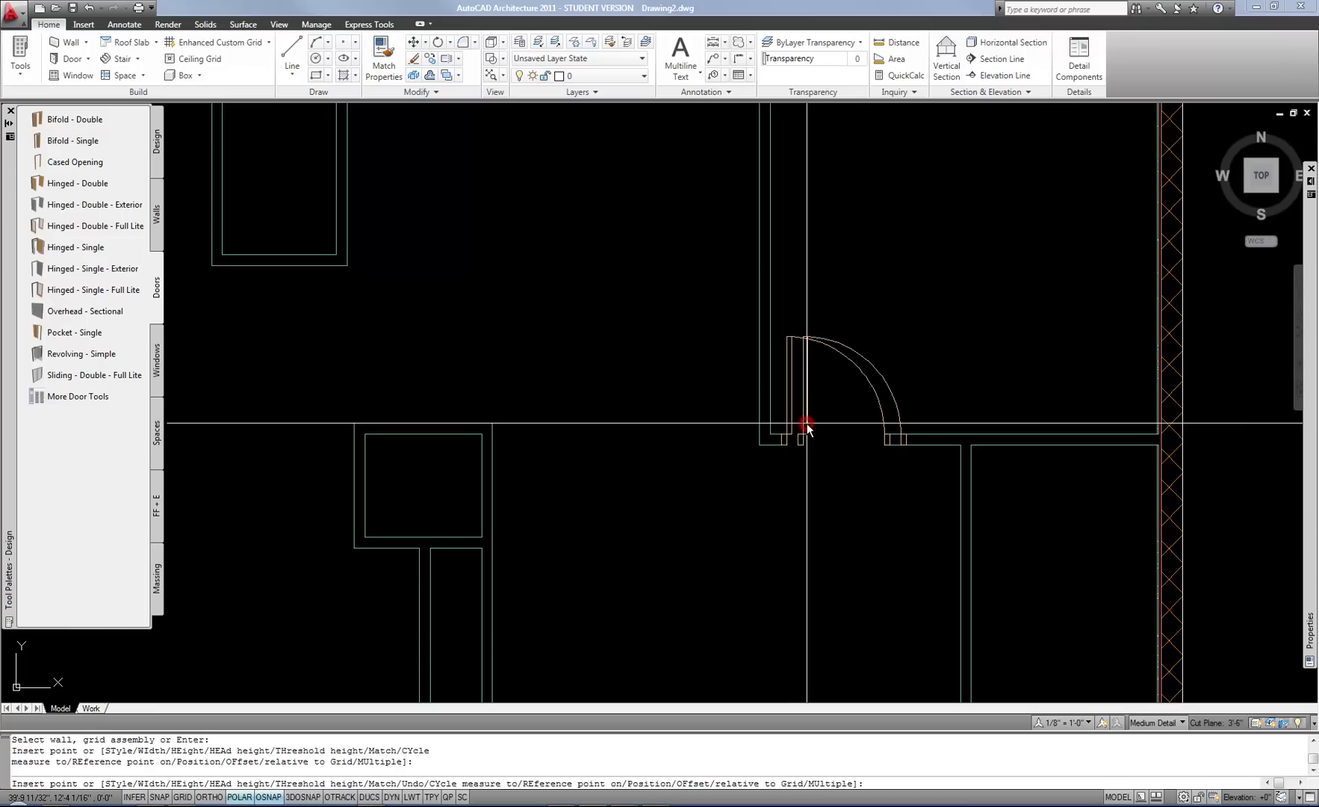
click(1028, 491)
scroll(1028, 491, down, 3)
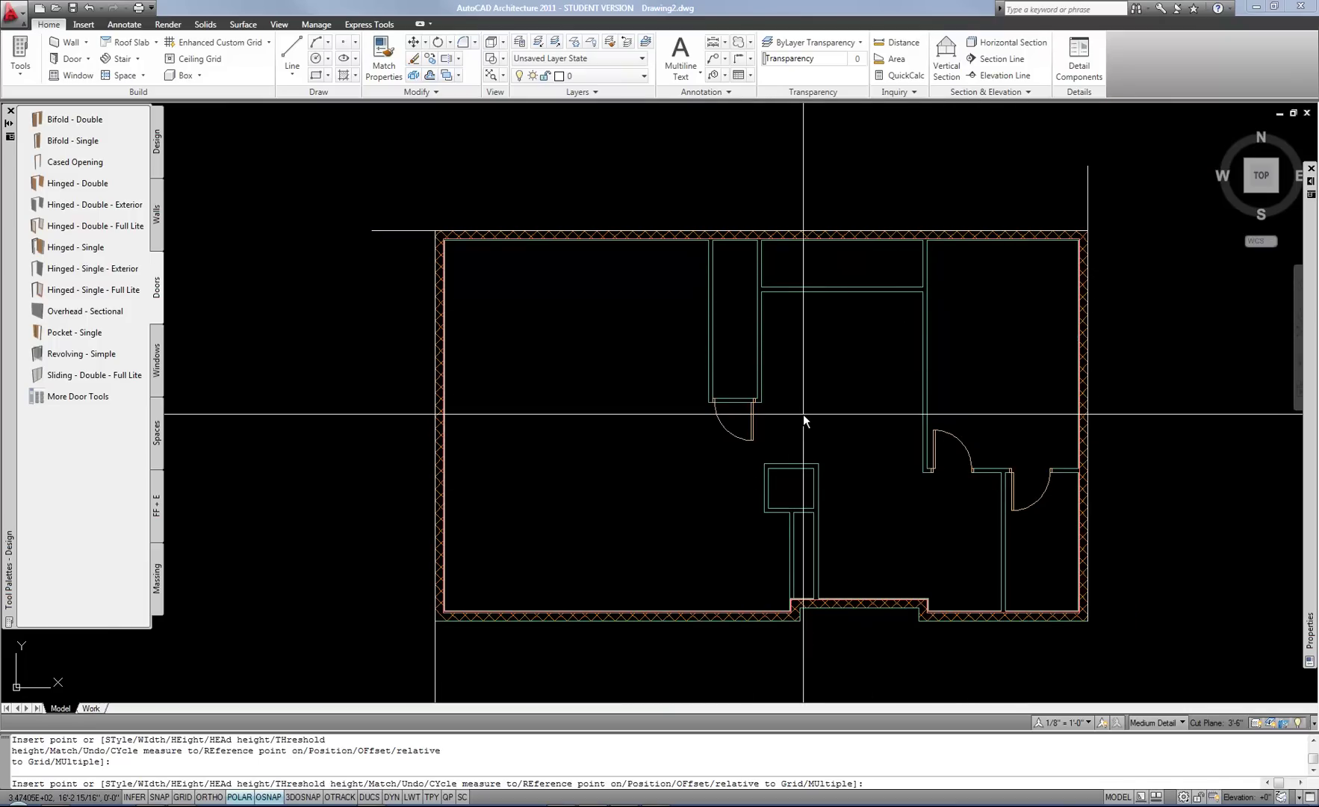
scroll(784, 374, up, 3)
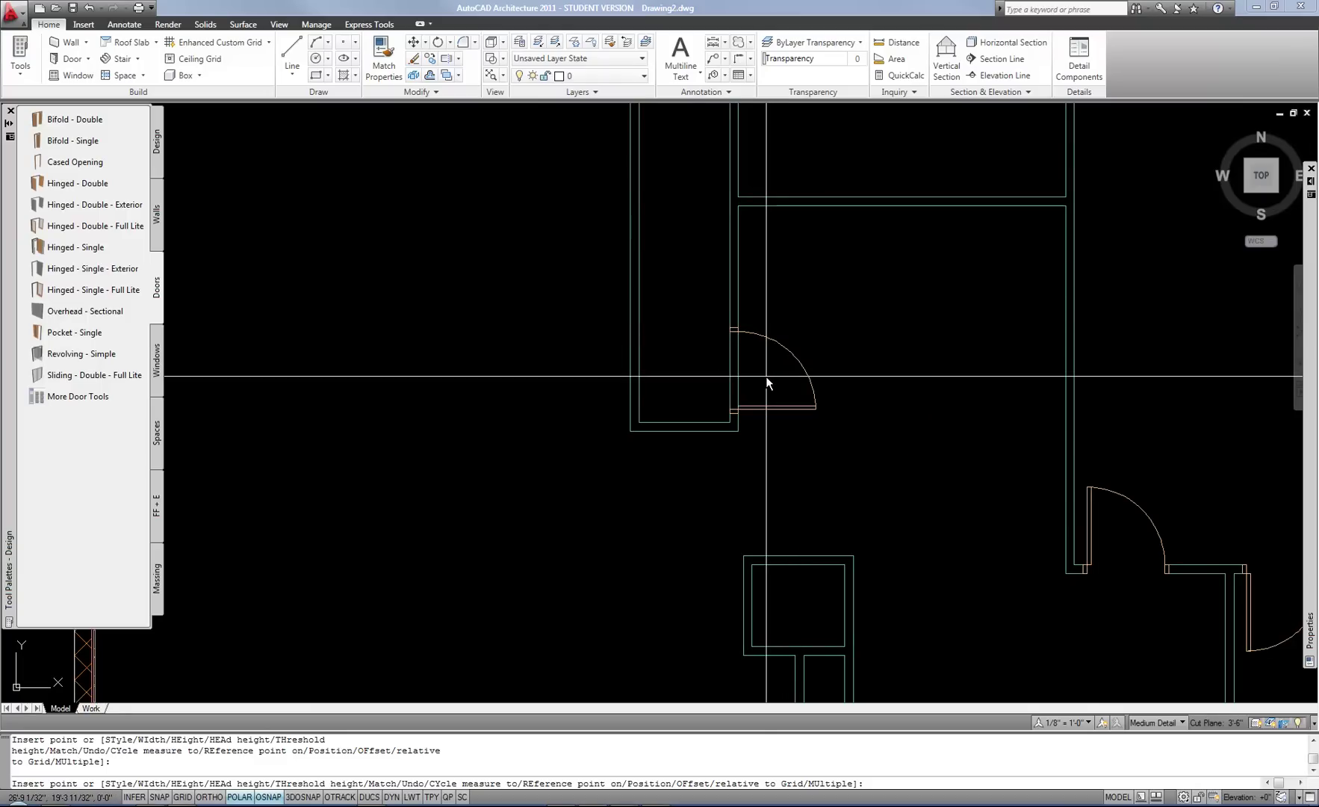
Step: Draw a horizontal guide line leftward from the wall corner beside the closets
key(Escape)
scroll(767, 377, down, 5)
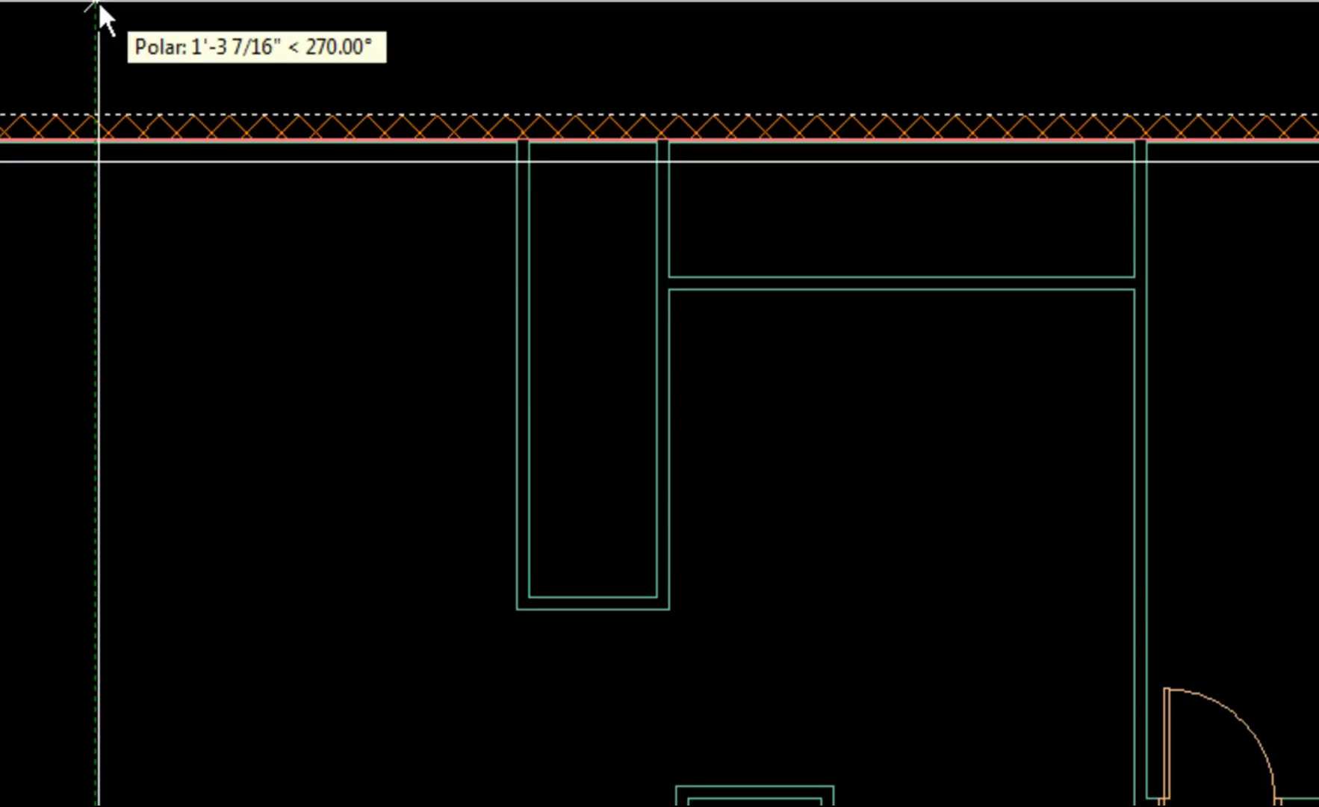
key(Escape)
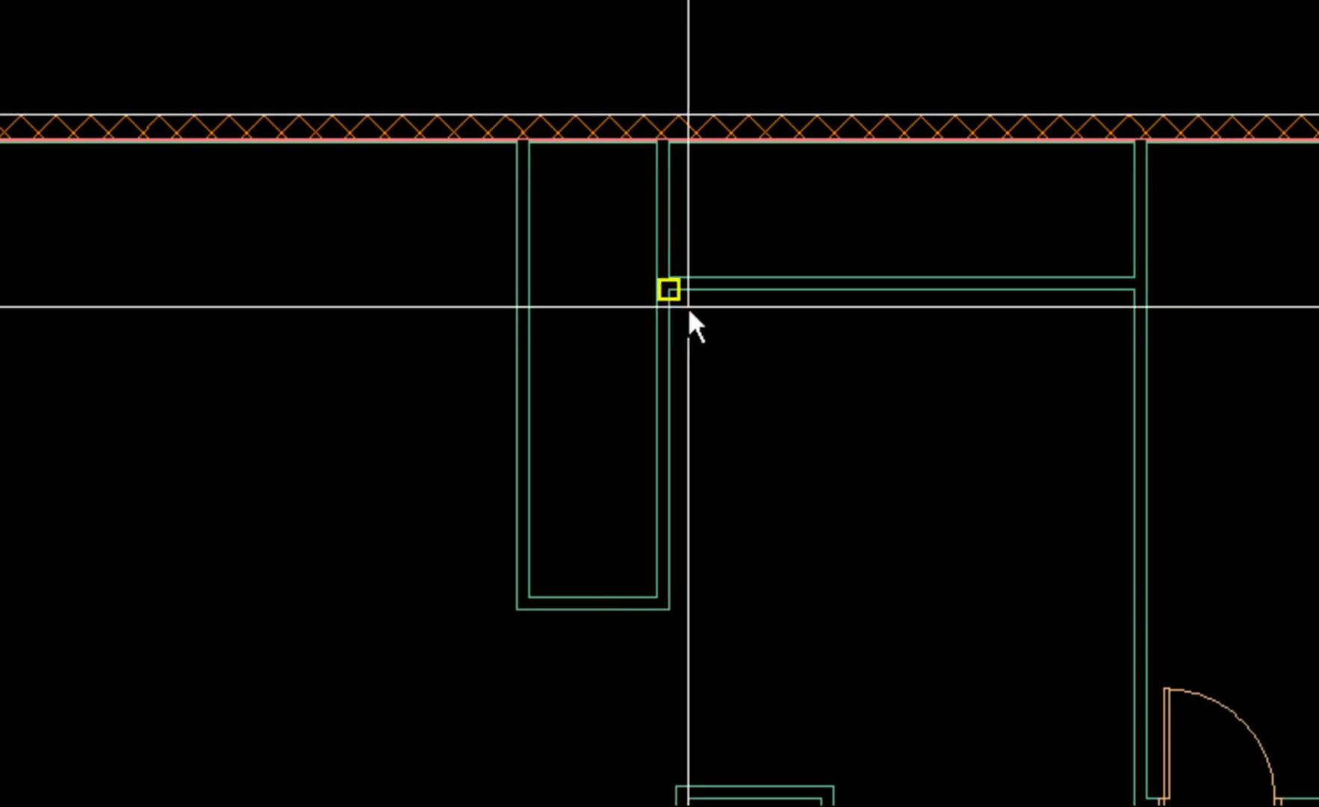
click(668, 289)
click(290, 290)
key(space)
Step: Copy the guide line 44 units lower
click(430, 262)
click(368, 355)
text(m)
key(space)
click(361, 401)
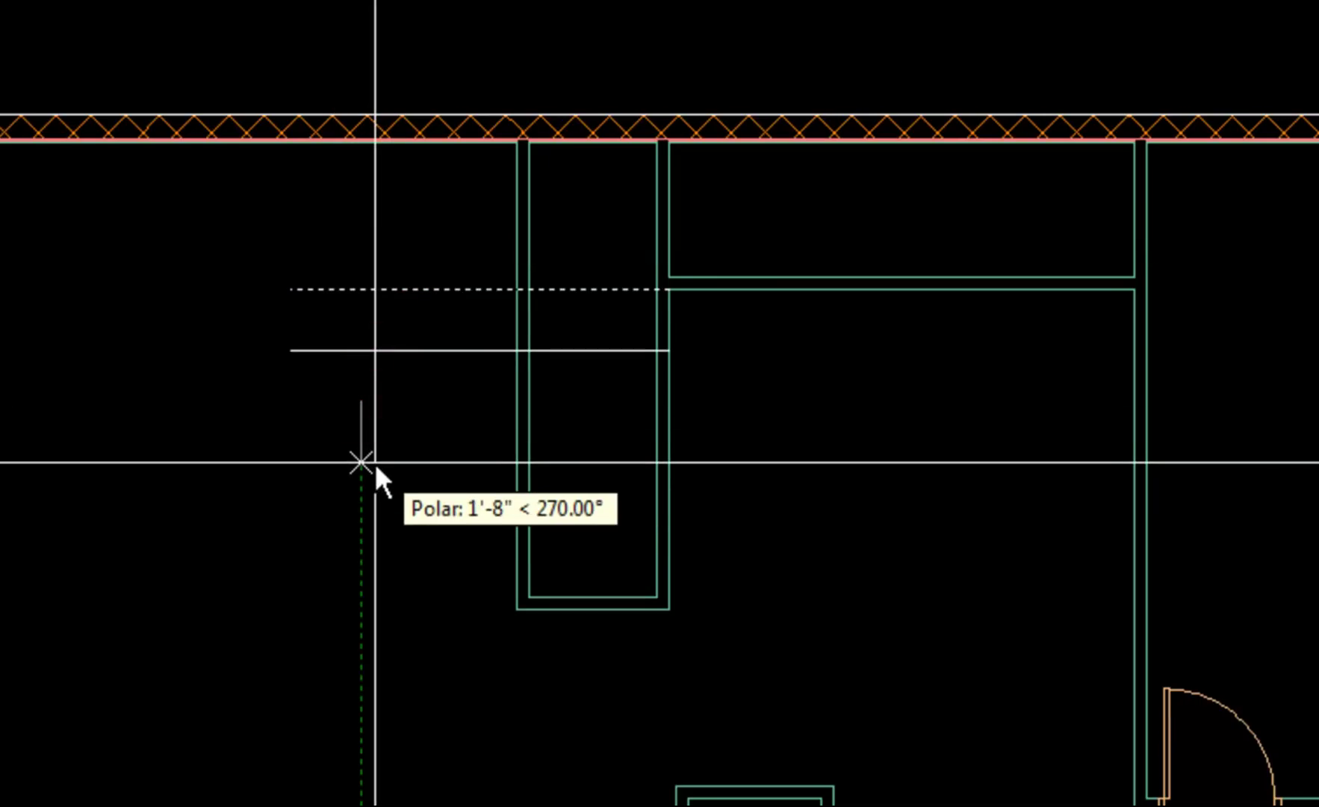
text(44)
key(Return)
key(Escape)
Step: Delete the original guide line, keeping only the lower copy
click(420, 441)
click(370, 411)
key(space)
click(358, 587)
key(Escape)
click(436, 306)
click(390, 249)
key(Delete)
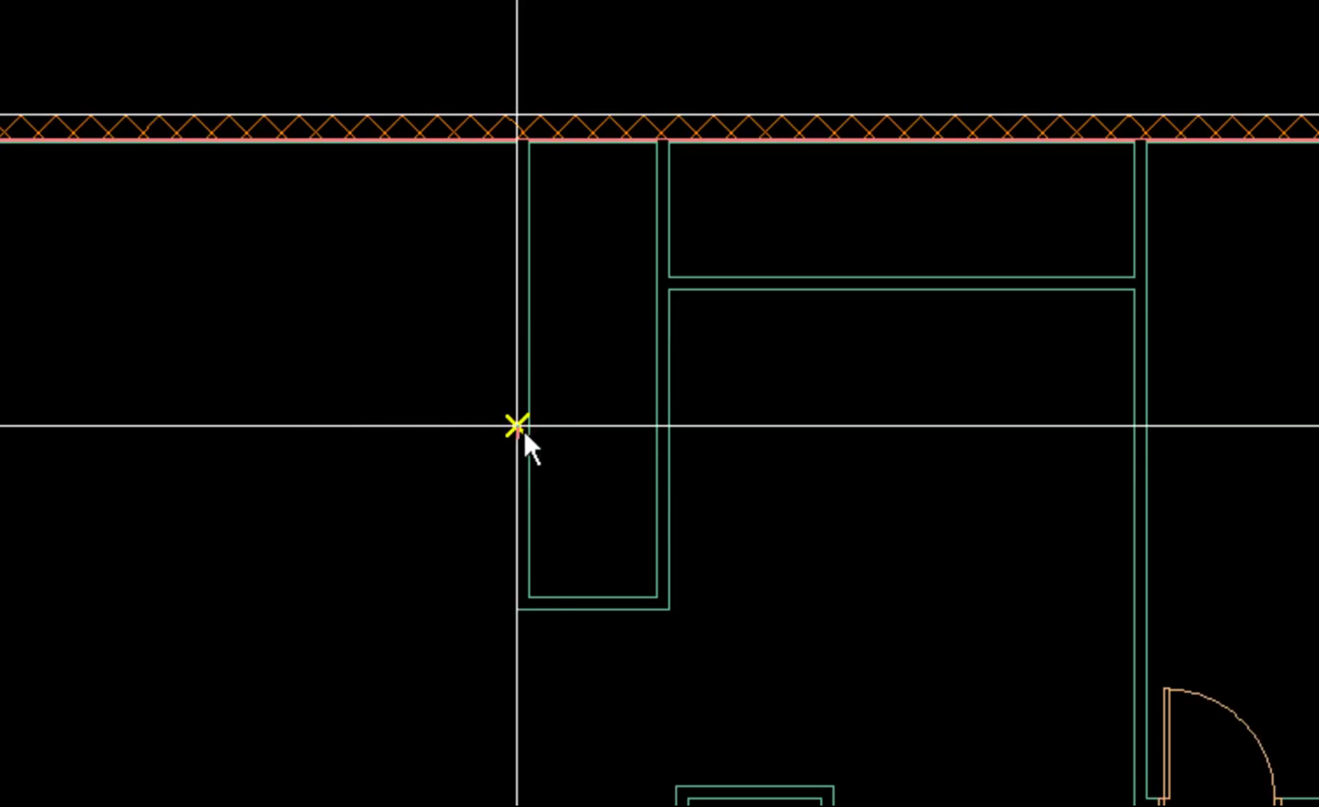
Step: Draw a short wall along the copied line to split the closet, then delete the stray guide line
click(527, 426)
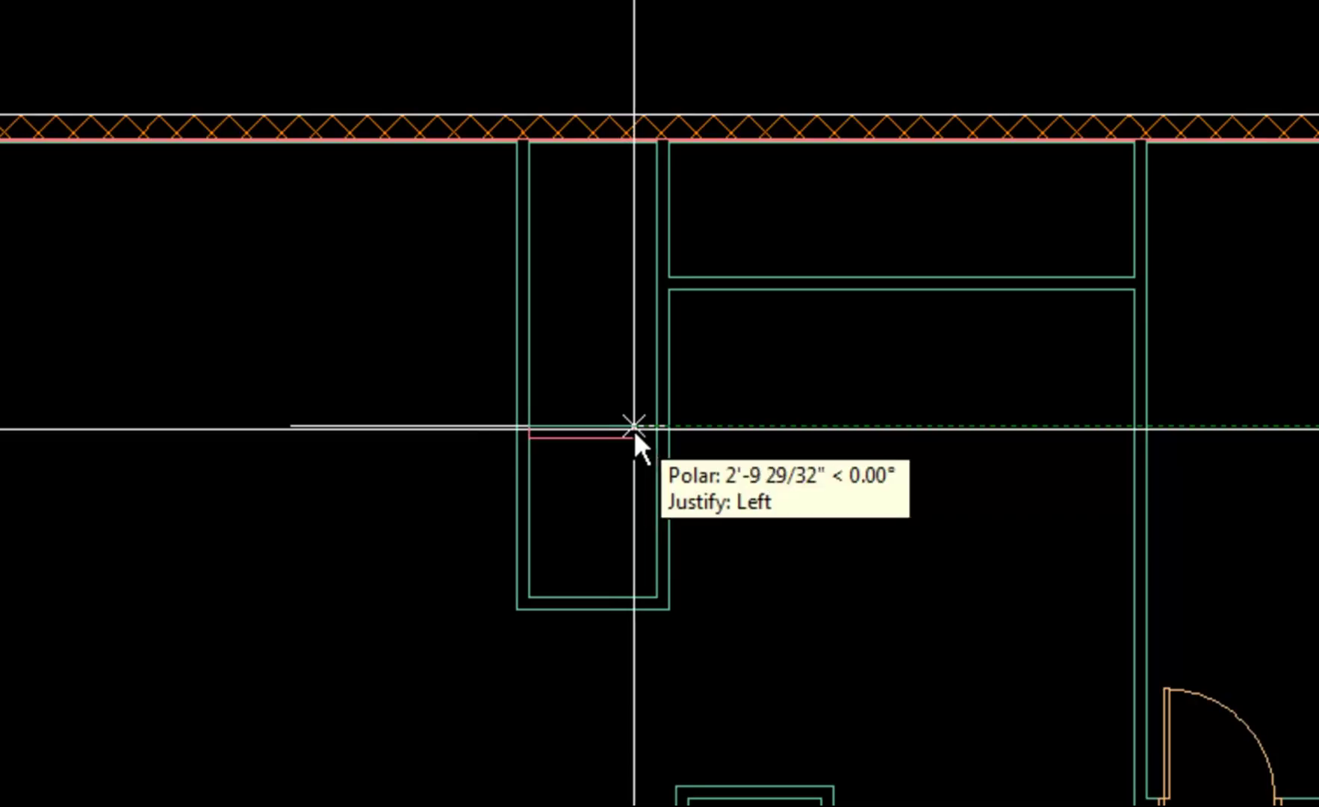
click(667, 425)
drag(458, 472, 421, 415)
key(Delete)
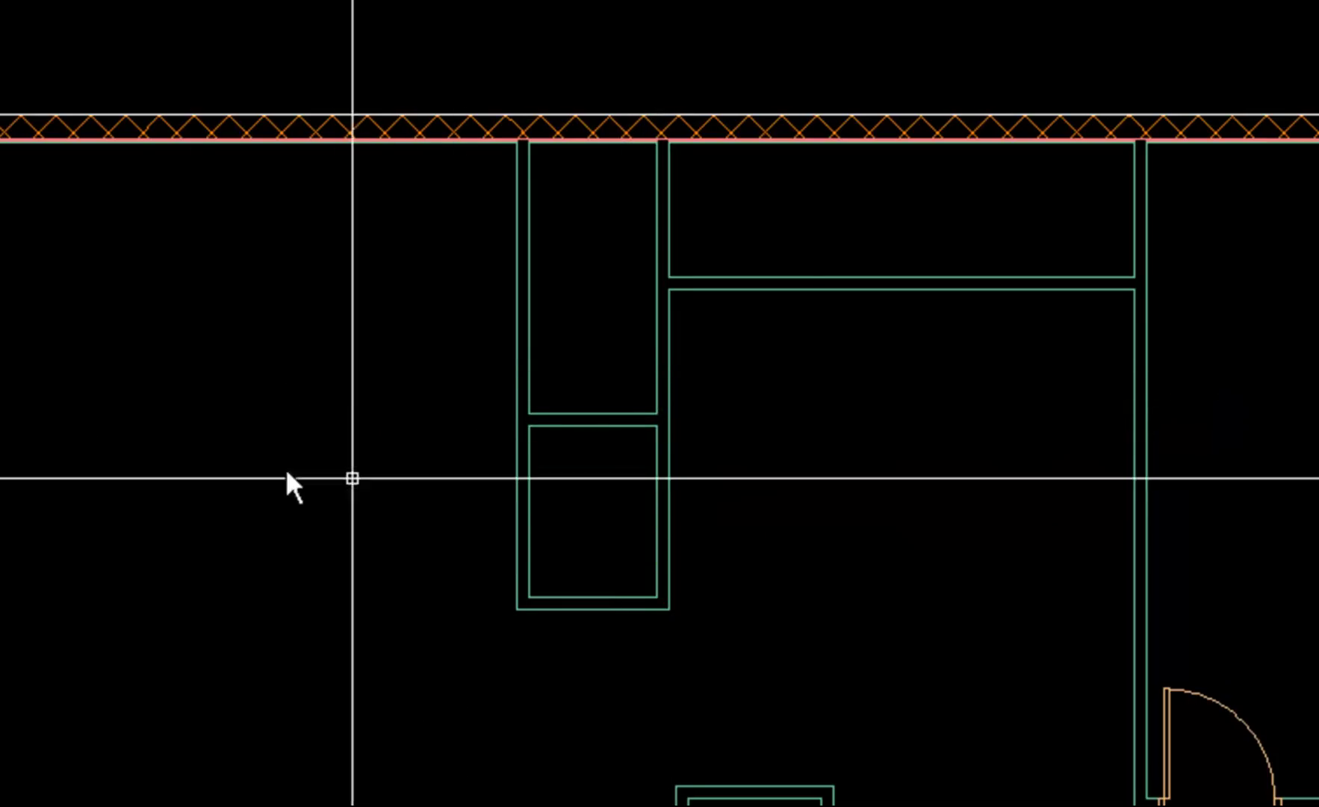
click(404, 426)
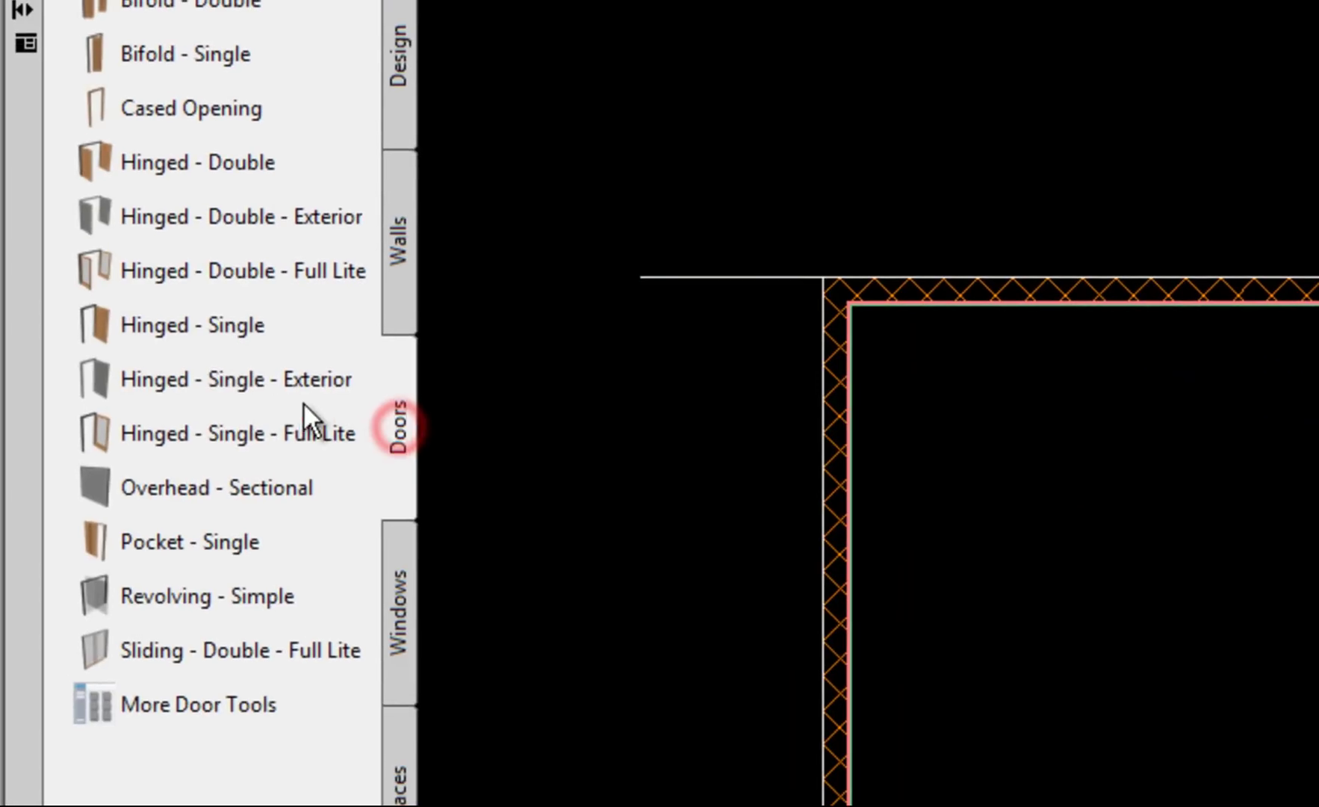
Step: Insert a 2'-8" Hinged - Single door in the closet wall, offset 6" from the corner
click(94, 321)
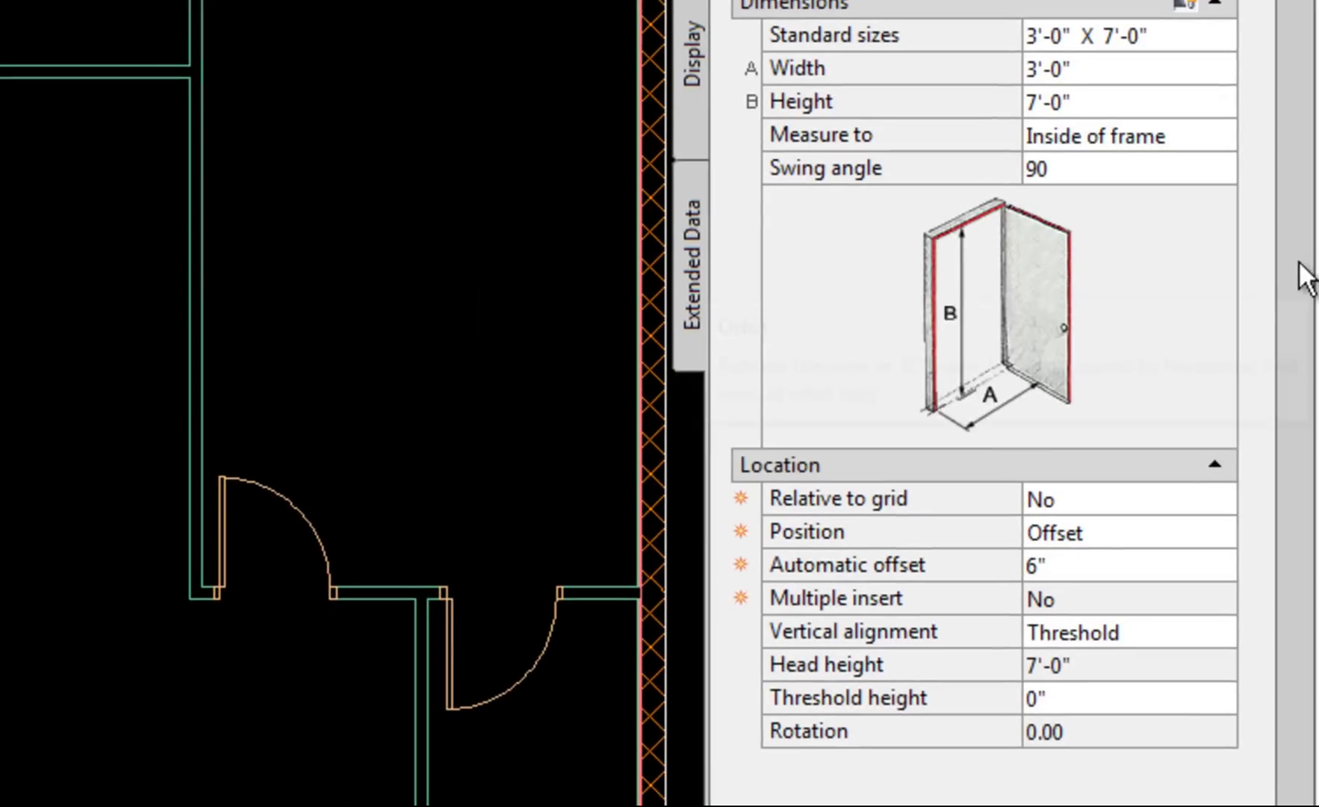
click(1218, 524)
click(1218, 526)
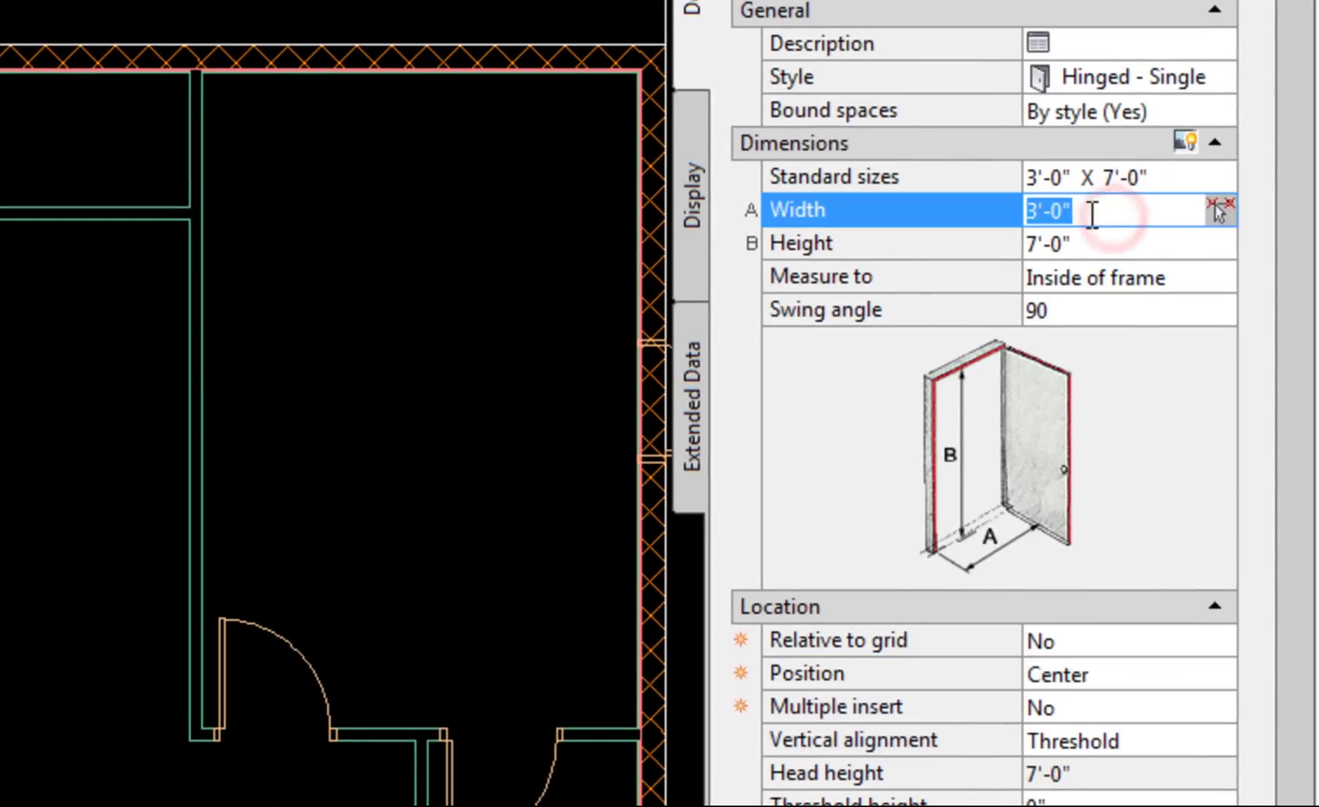
key(Tab)
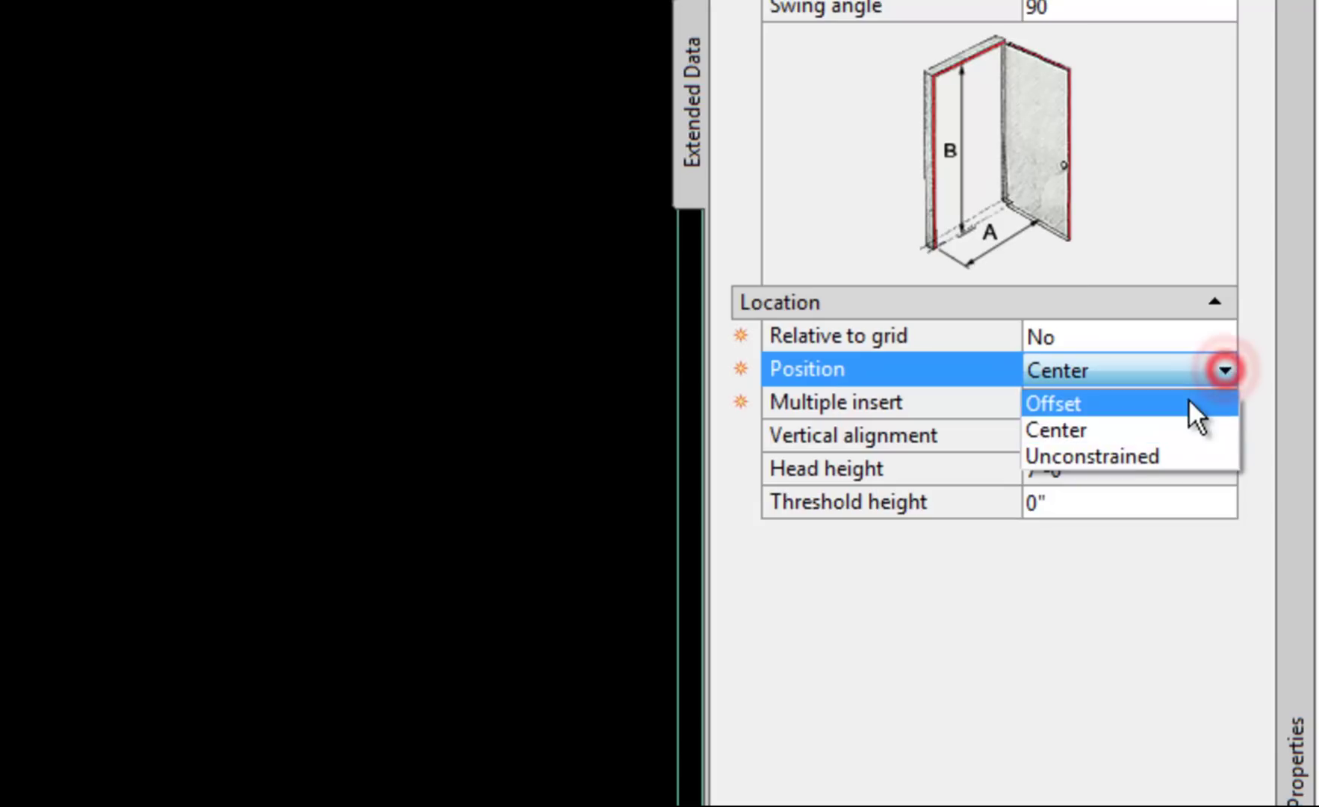
click(1187, 401)
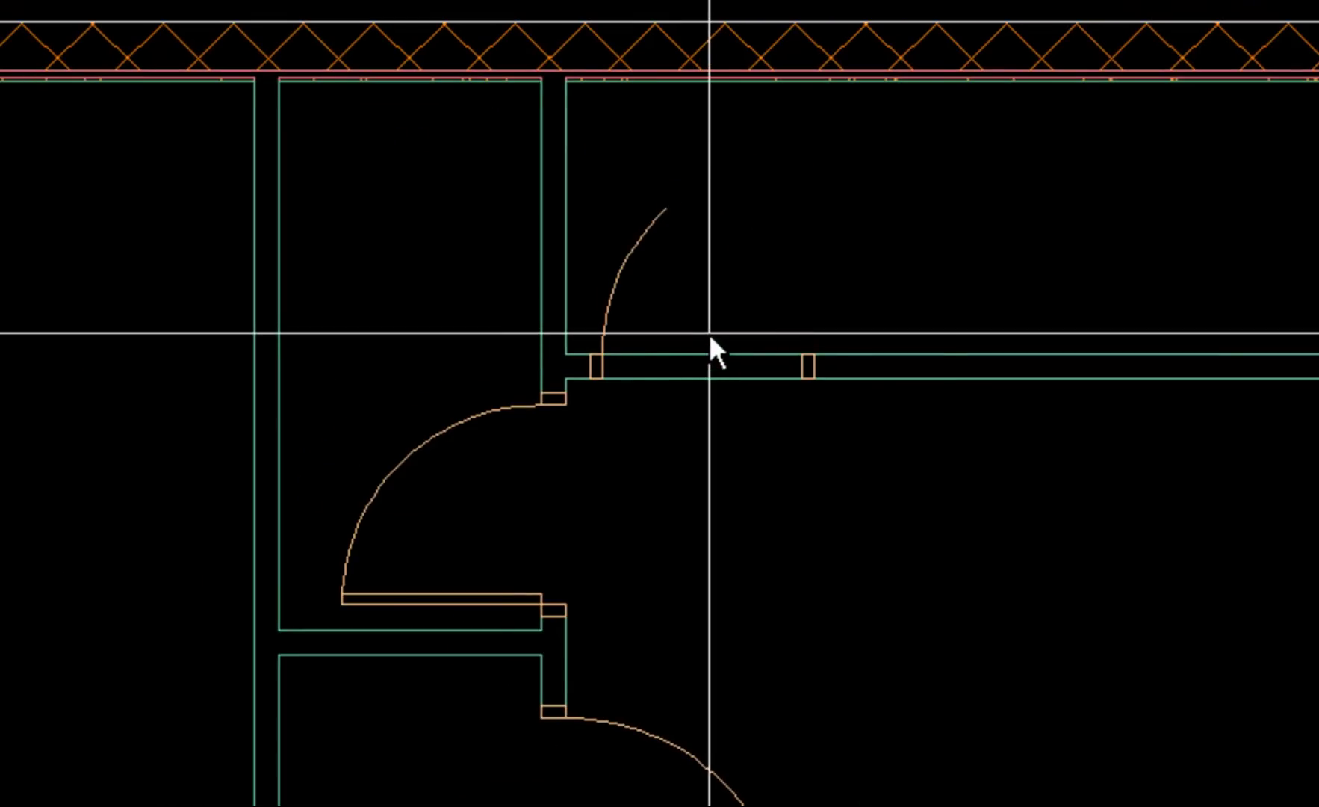
click(677, 329)
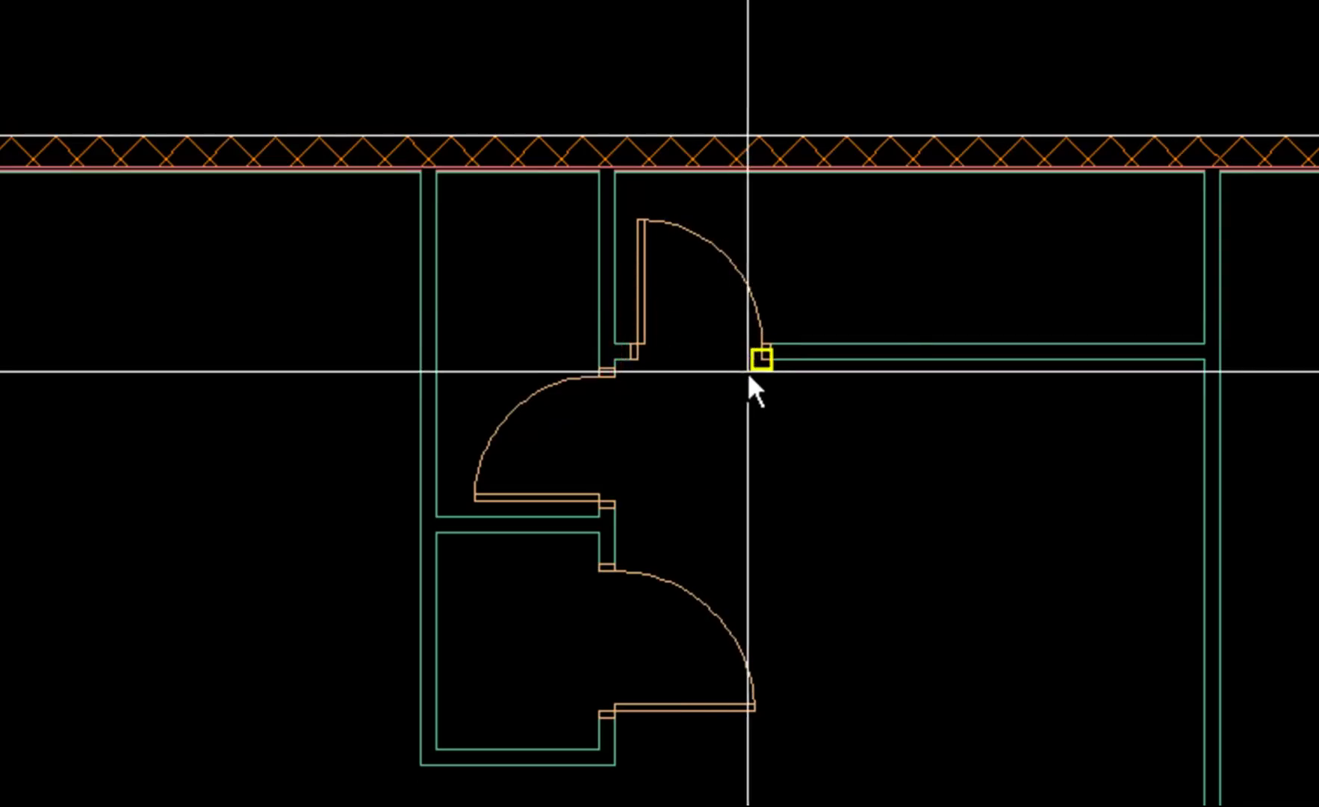
Step: Flip the new closet door to swing downward and set its swing angle to 45°
key(Escape)
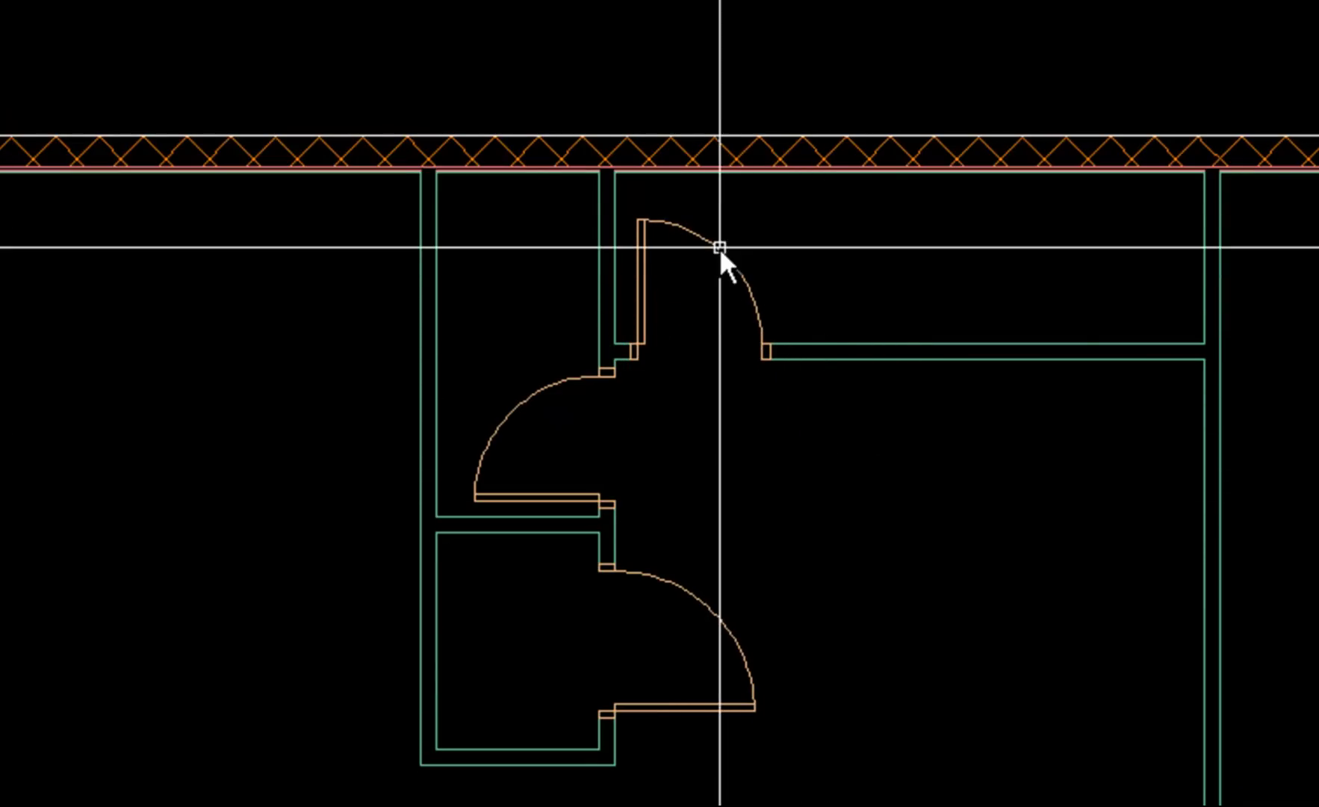
click(720, 247)
scroll(716, 254, up, 3)
click(688, 377)
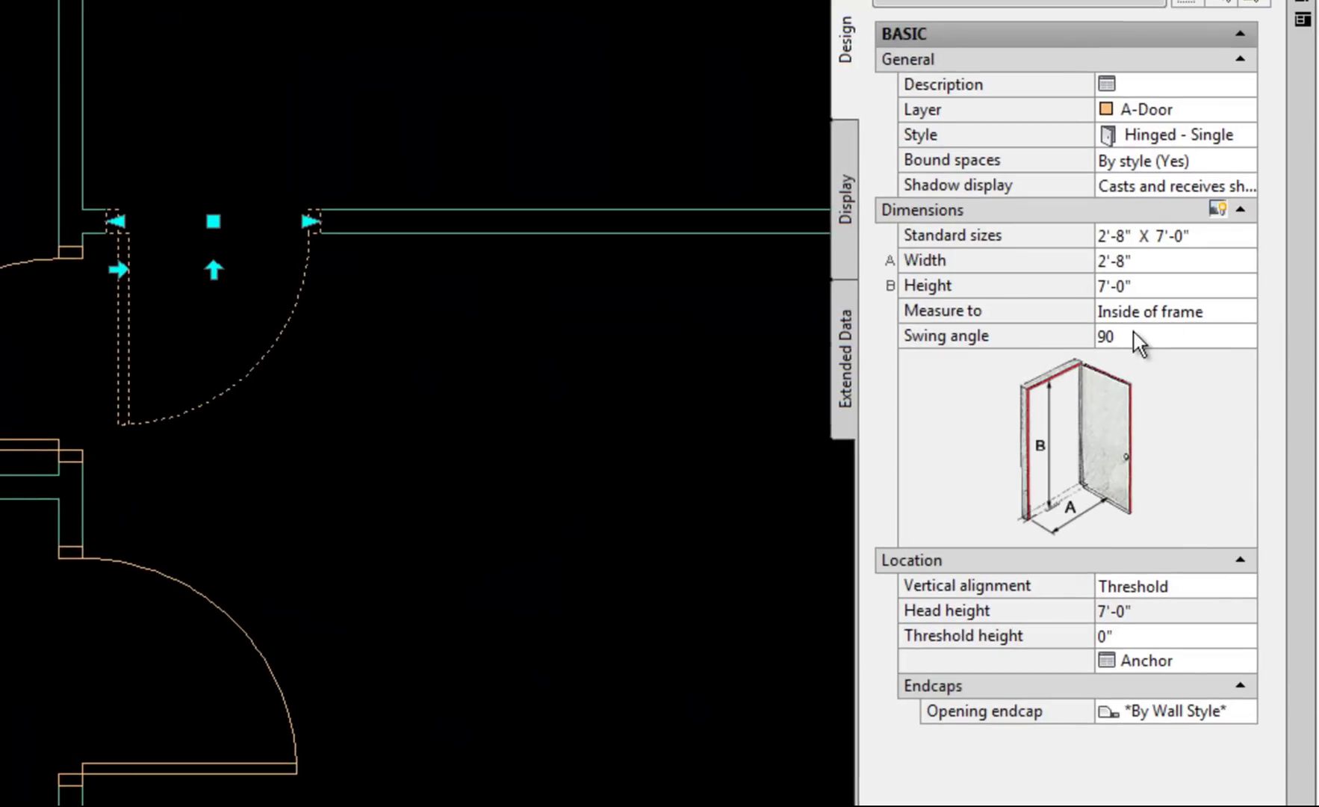
click(1135, 337)
text(45)
key(Return)
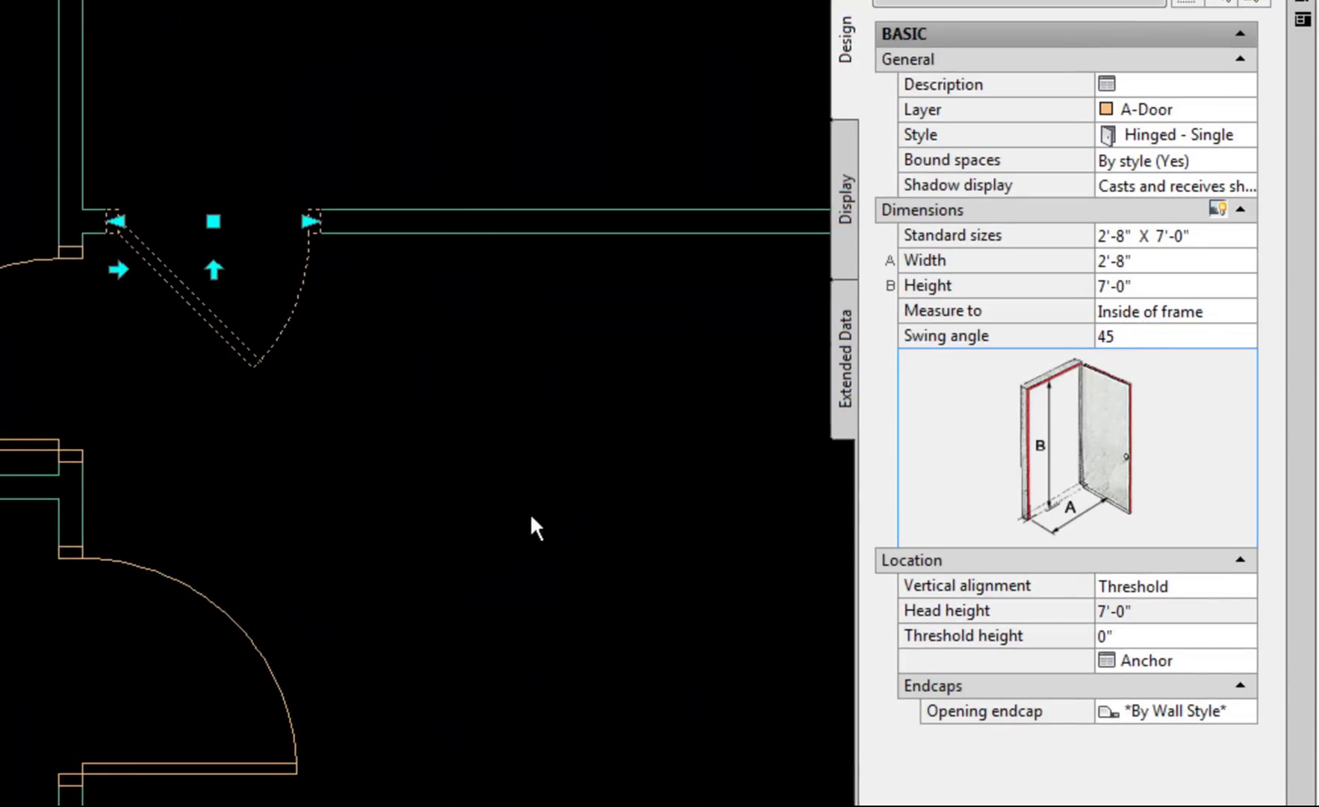
key(Escape)
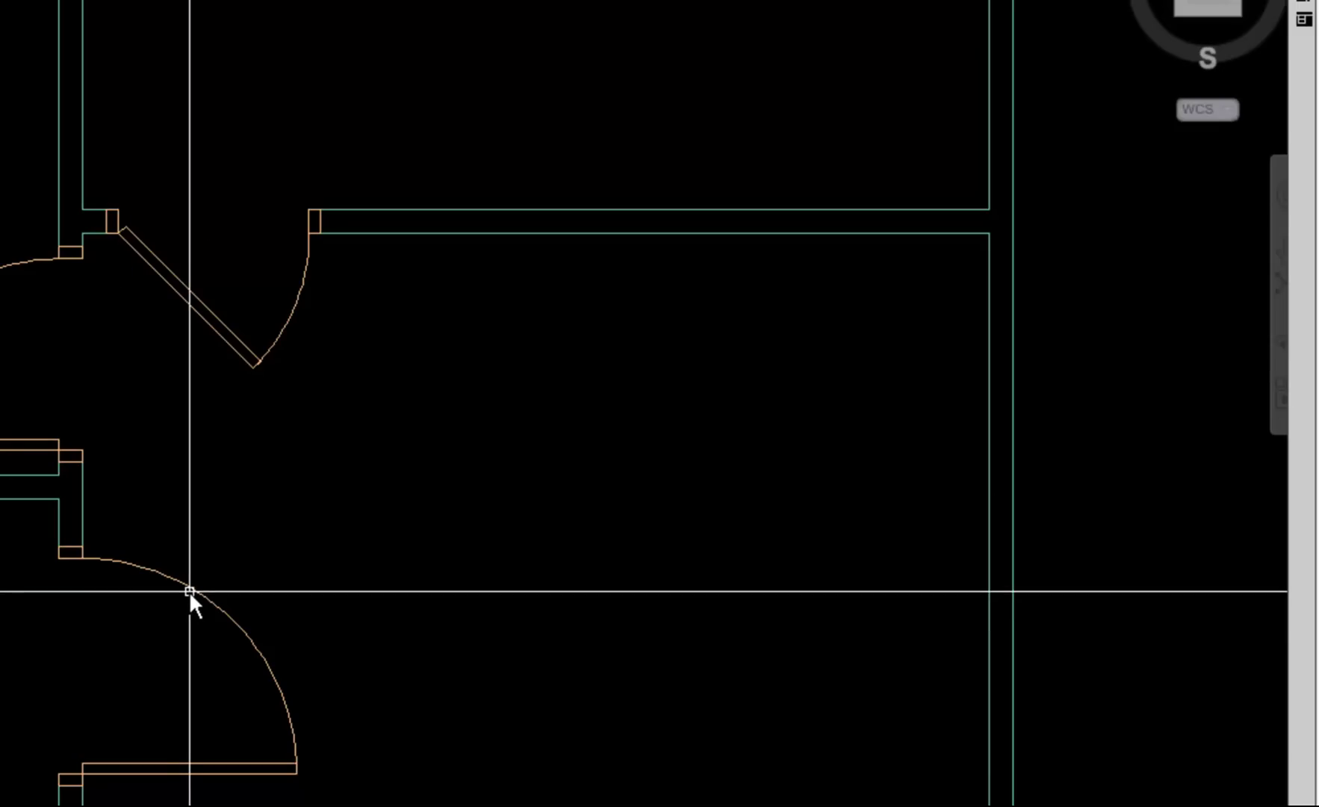
Step: Set the lower closet door's swing angle to 45°
click(191, 589)
mouse_move(1298, 317)
click(1153, 340)
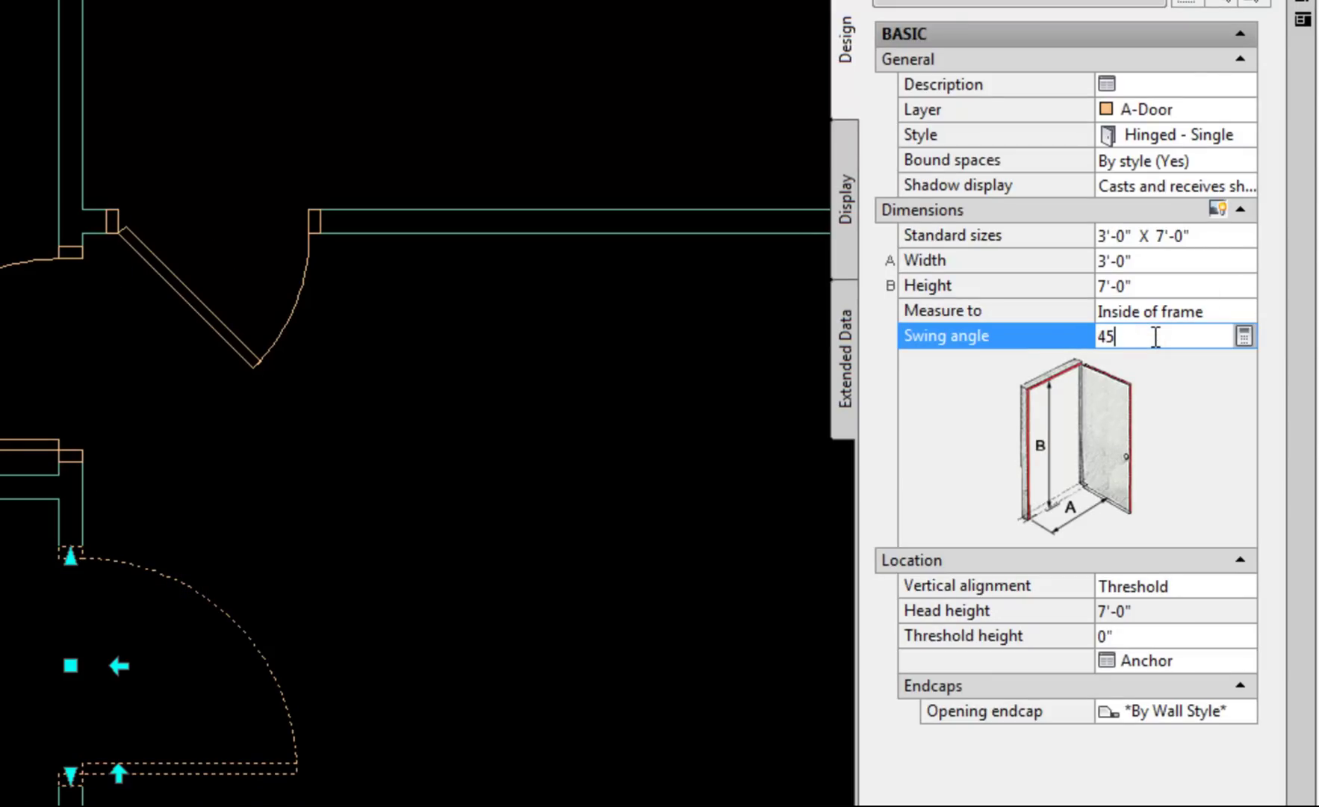
text(45)
key(Return)
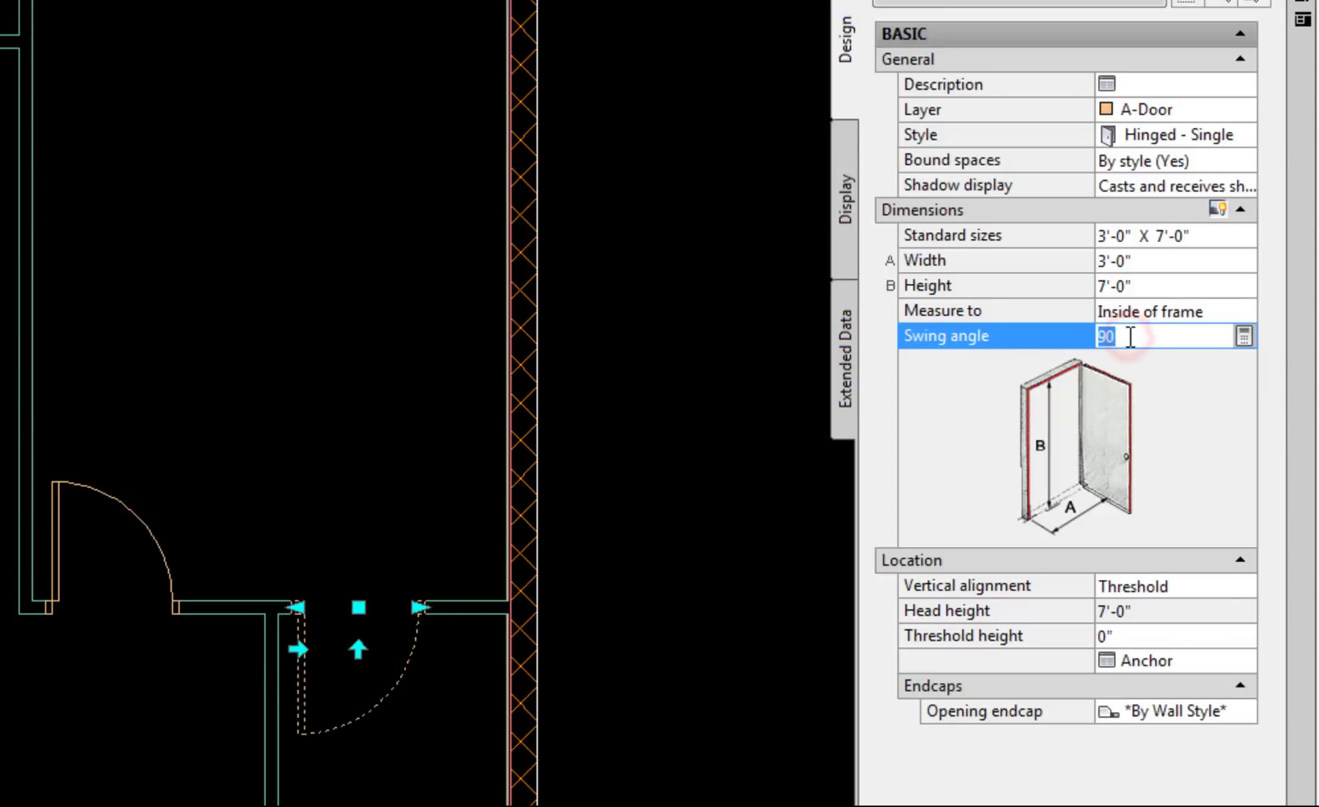
key(Return)
key(Escape)
scroll(59, 515, up, 2)
middle_drag(59, 515, 228, 363)
middle_drag(94, 451, 45, 495)
scroll(3, 642, up, 2)
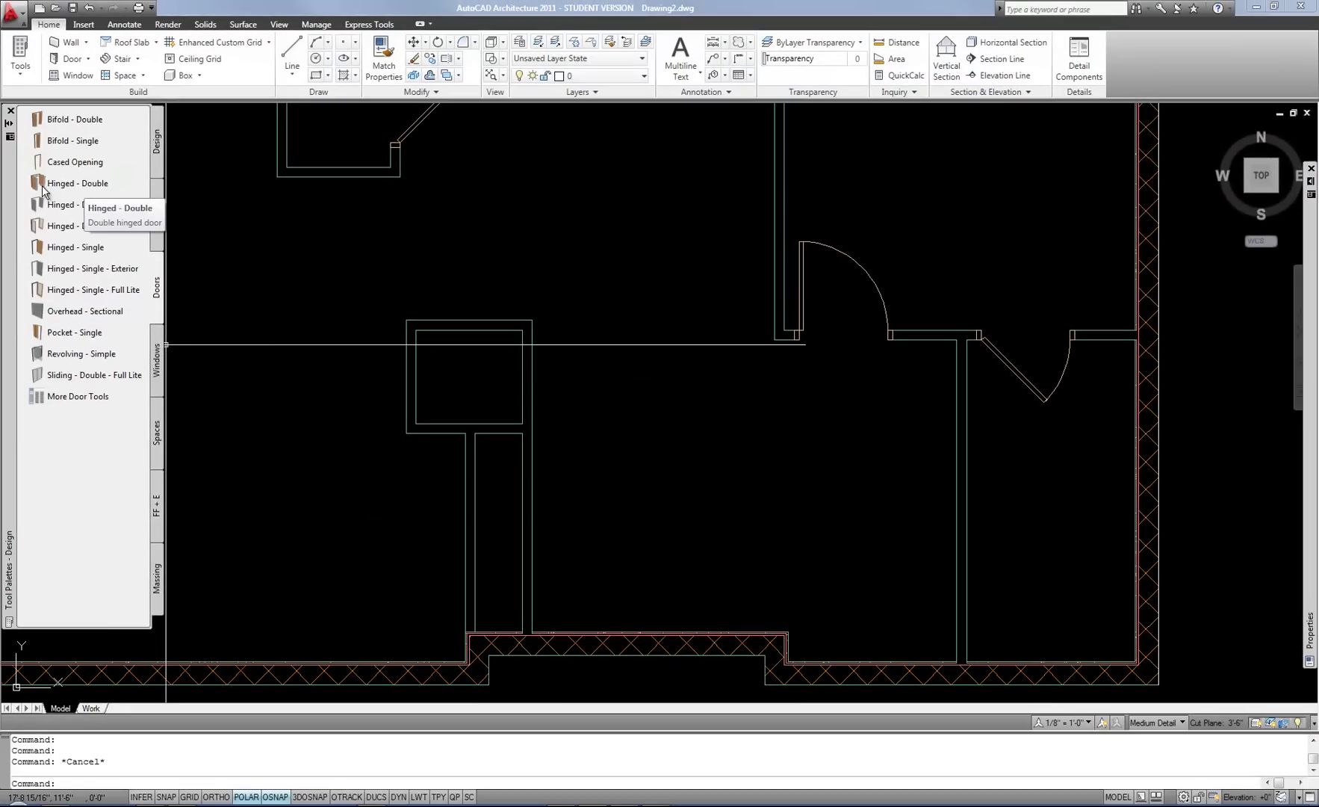
Step: Insert a 6'-0" Hinged - Double door into the vertical interior wall near the bottom
click(47, 184)
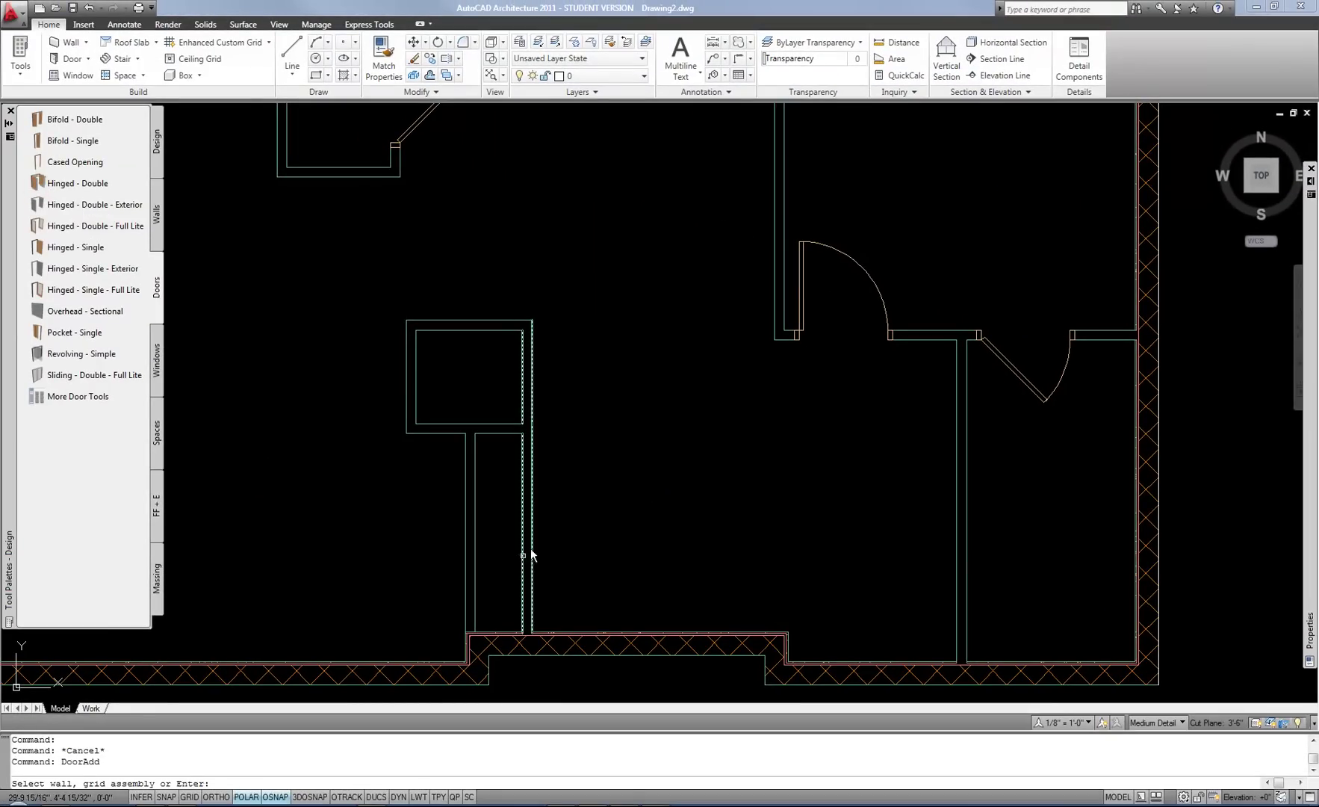
mouse_move(1298, 336)
click(1234, 297)
text(6)
key(Tab)
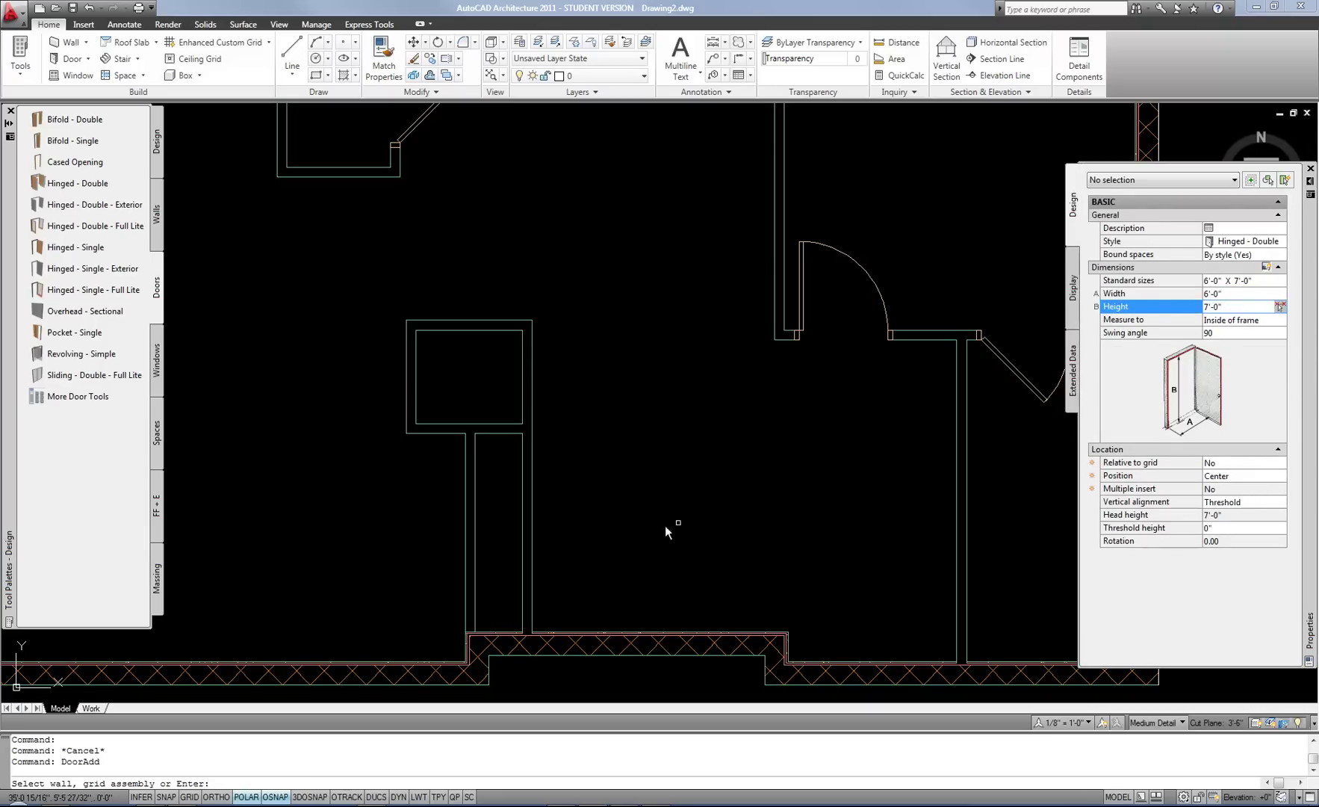
click(530, 559)
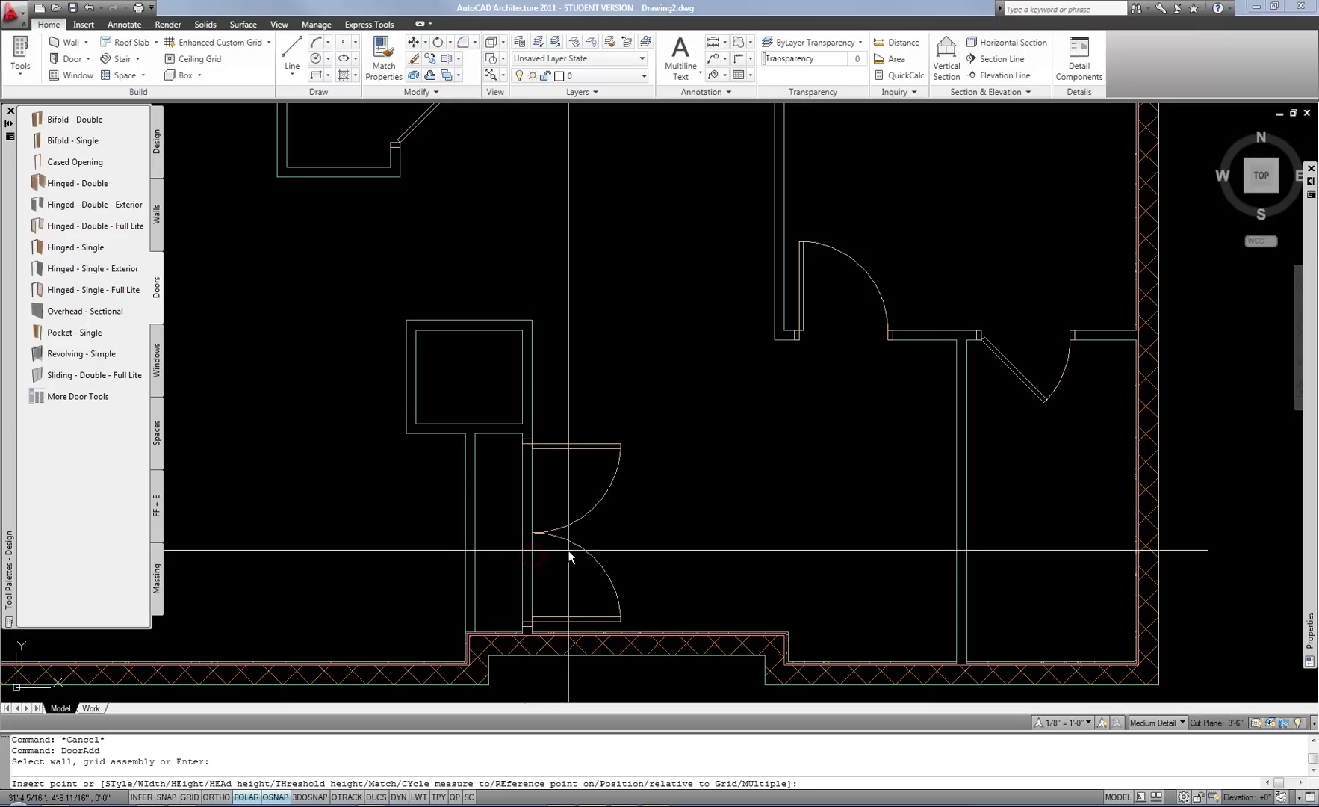
click(568, 550)
key(Return)
Step: Change the new double door's width to 5'-8"
click(582, 526)
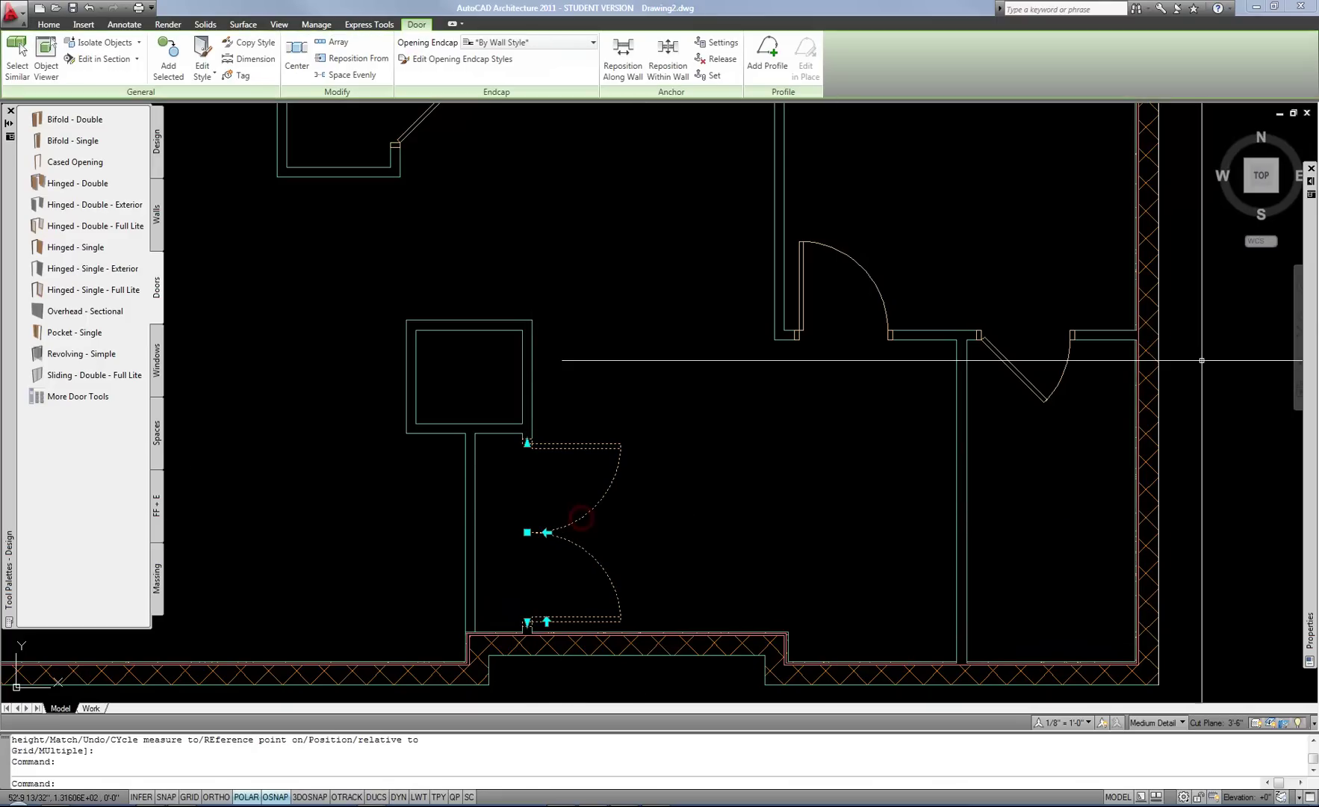
mouse_move(1314, 320)
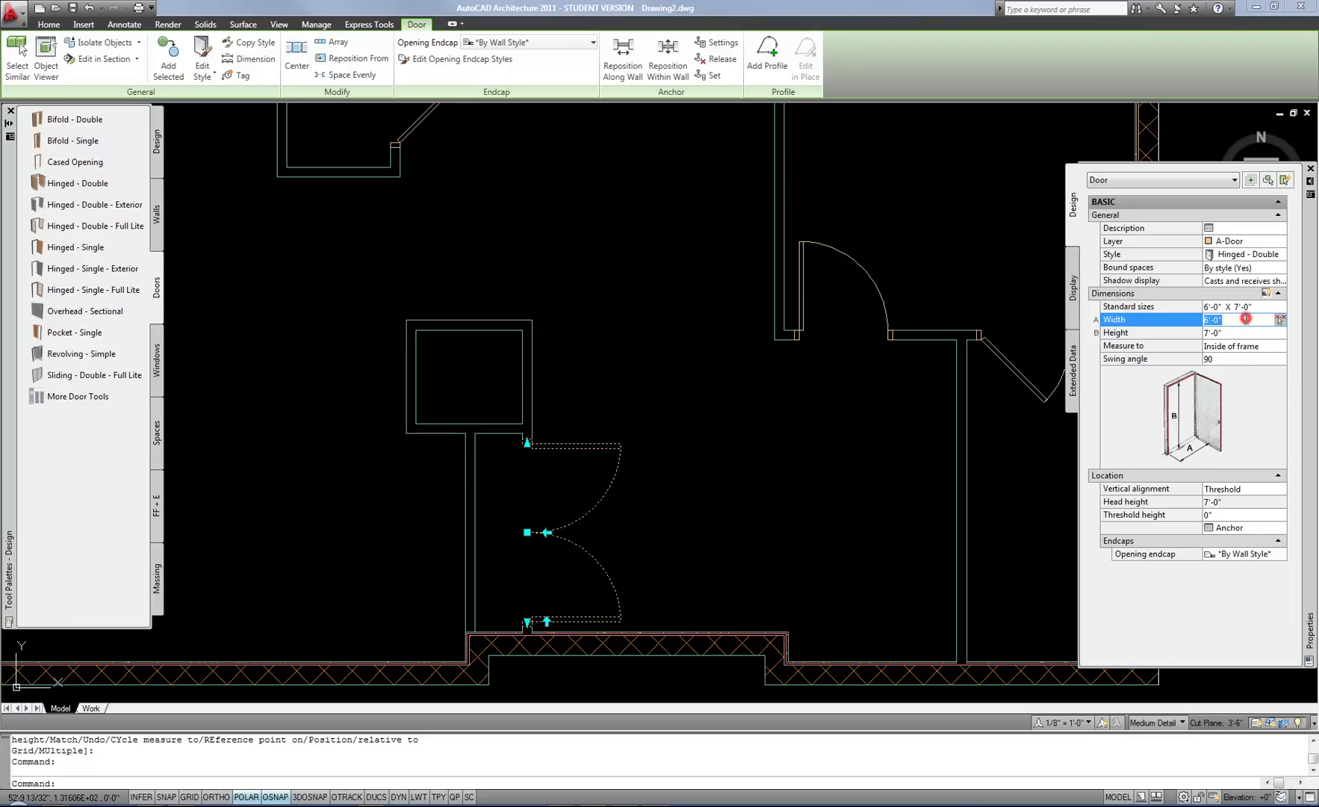
click(1245, 319)
text(5'8)
key(Return)
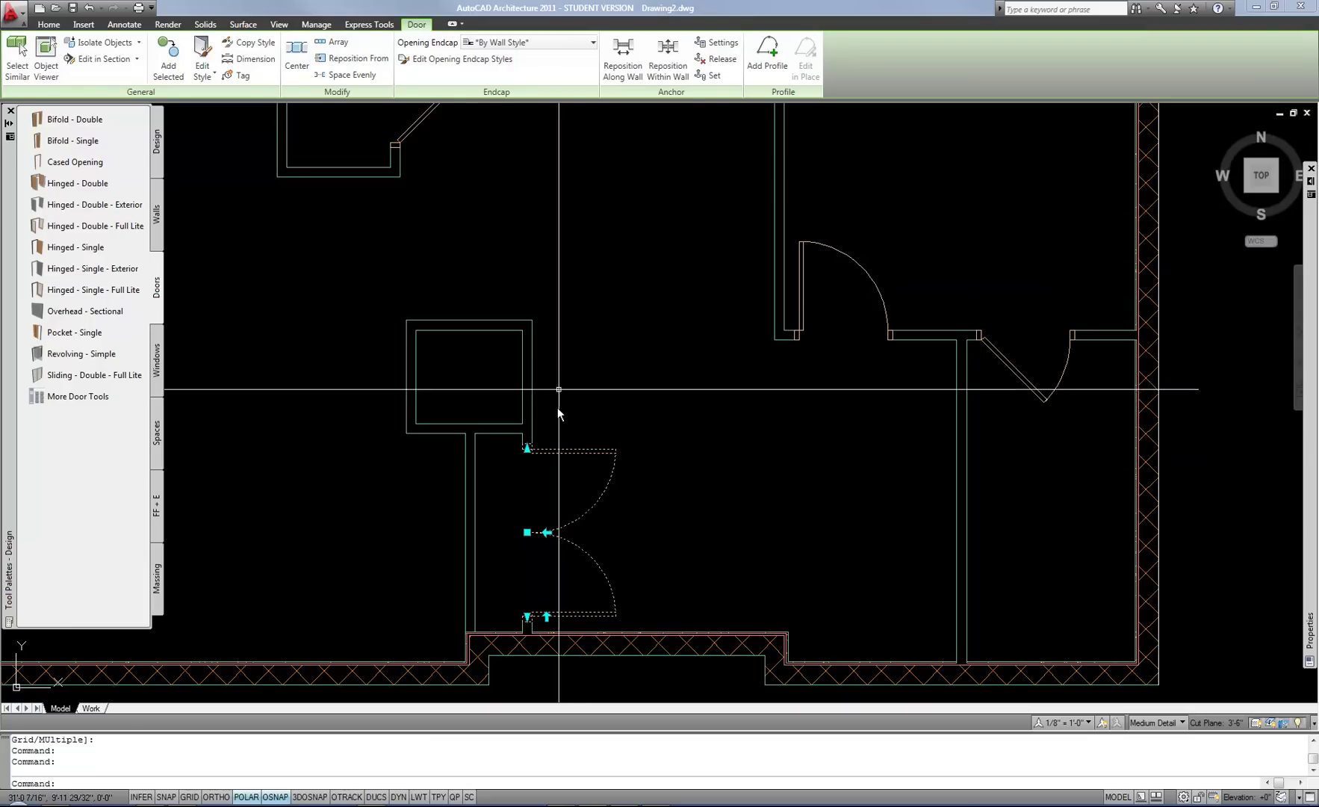
key(Escape)
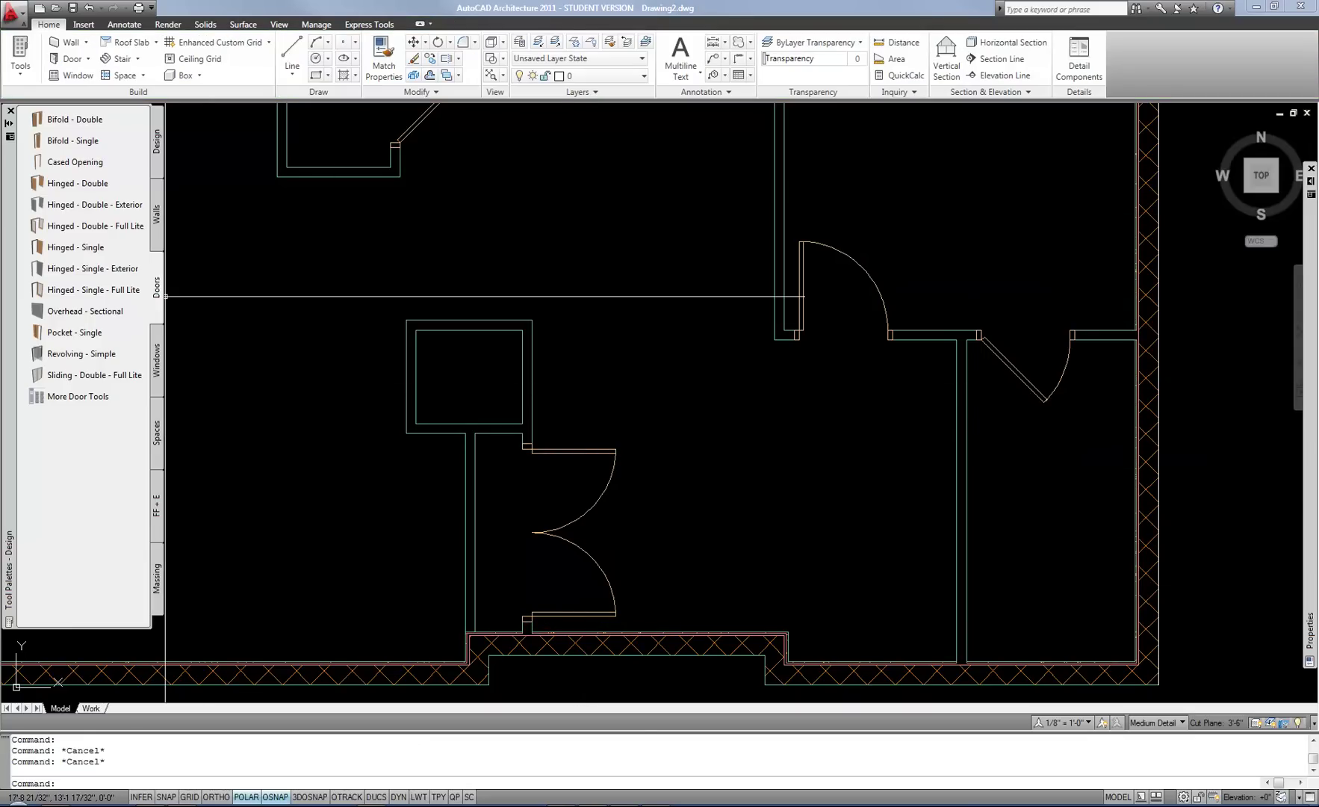
key(alt+Tab)
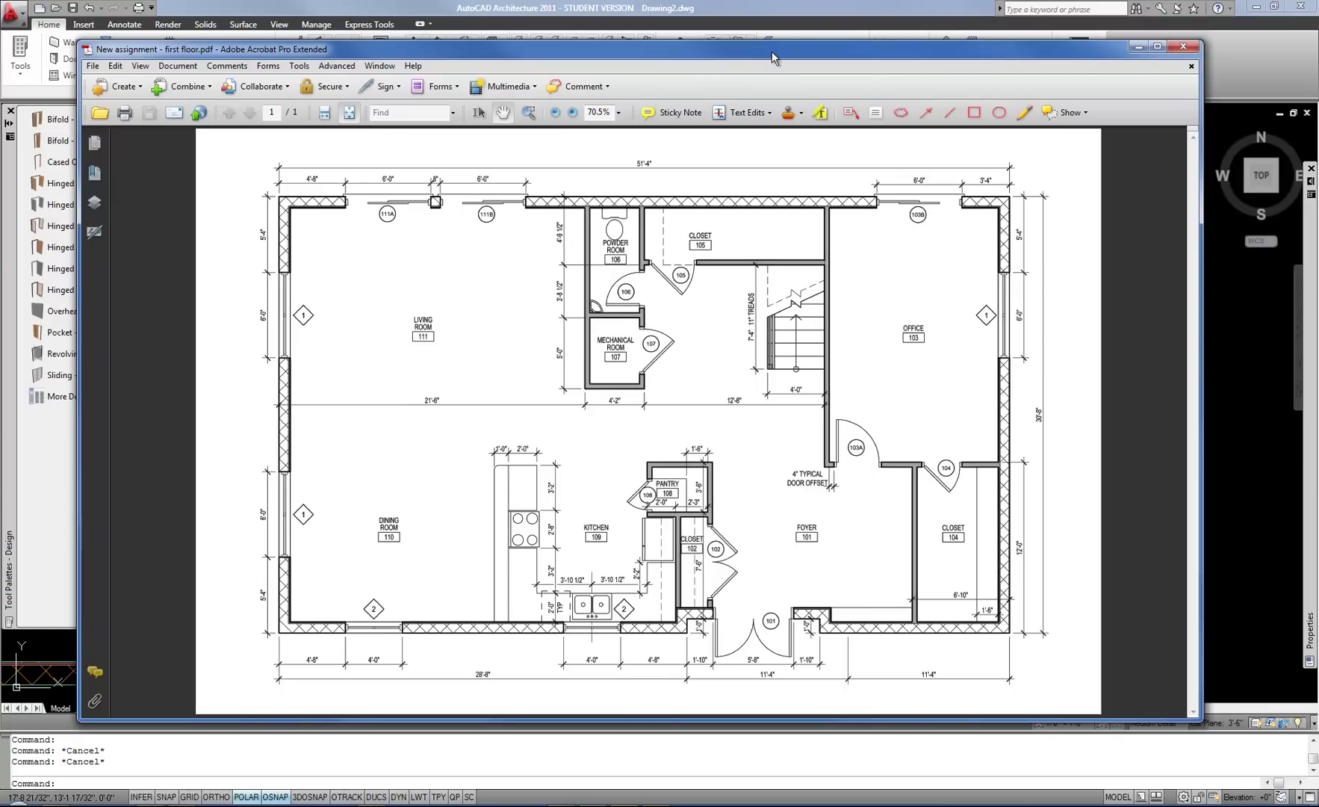
Step: Place a 2'-6" single hinged door in the small closet wall
key(alt+Tab)
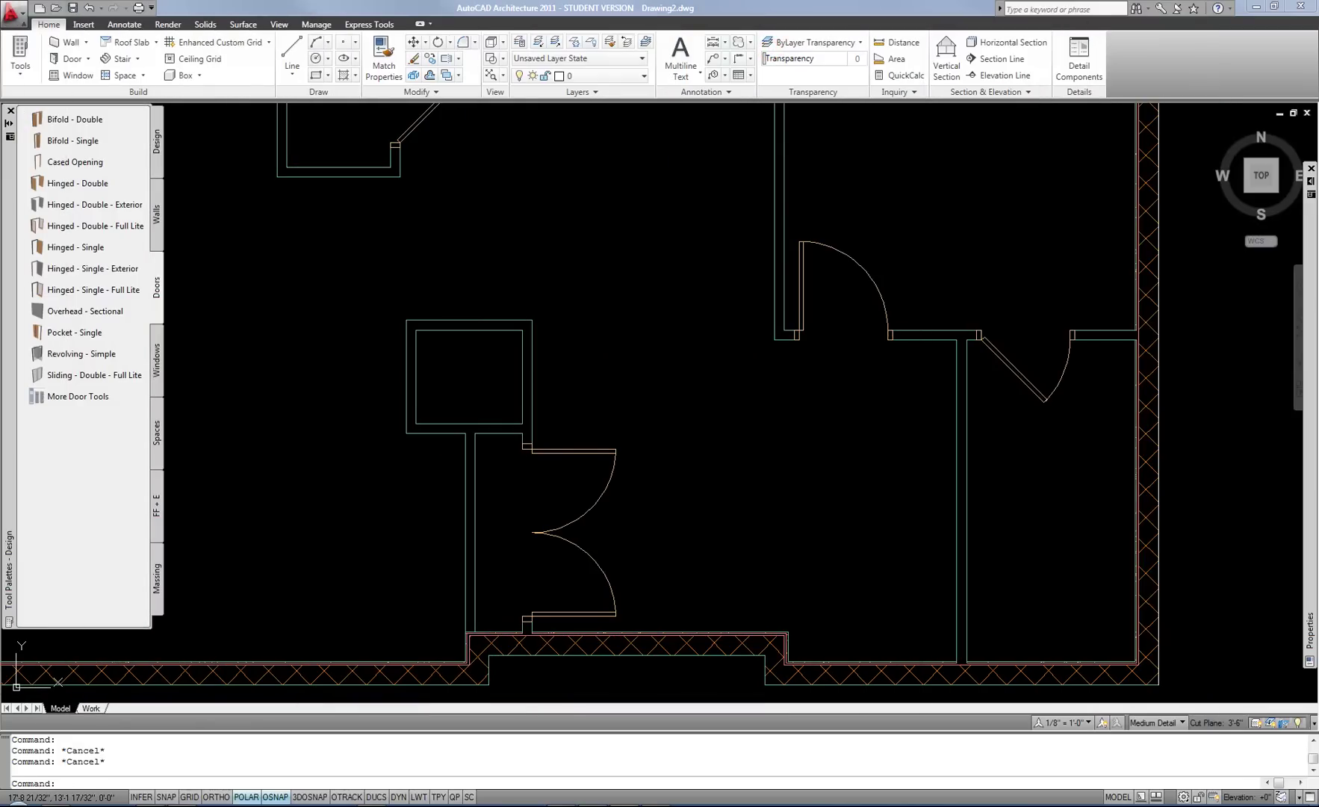
middle_drag(626, 402, 229, 258)
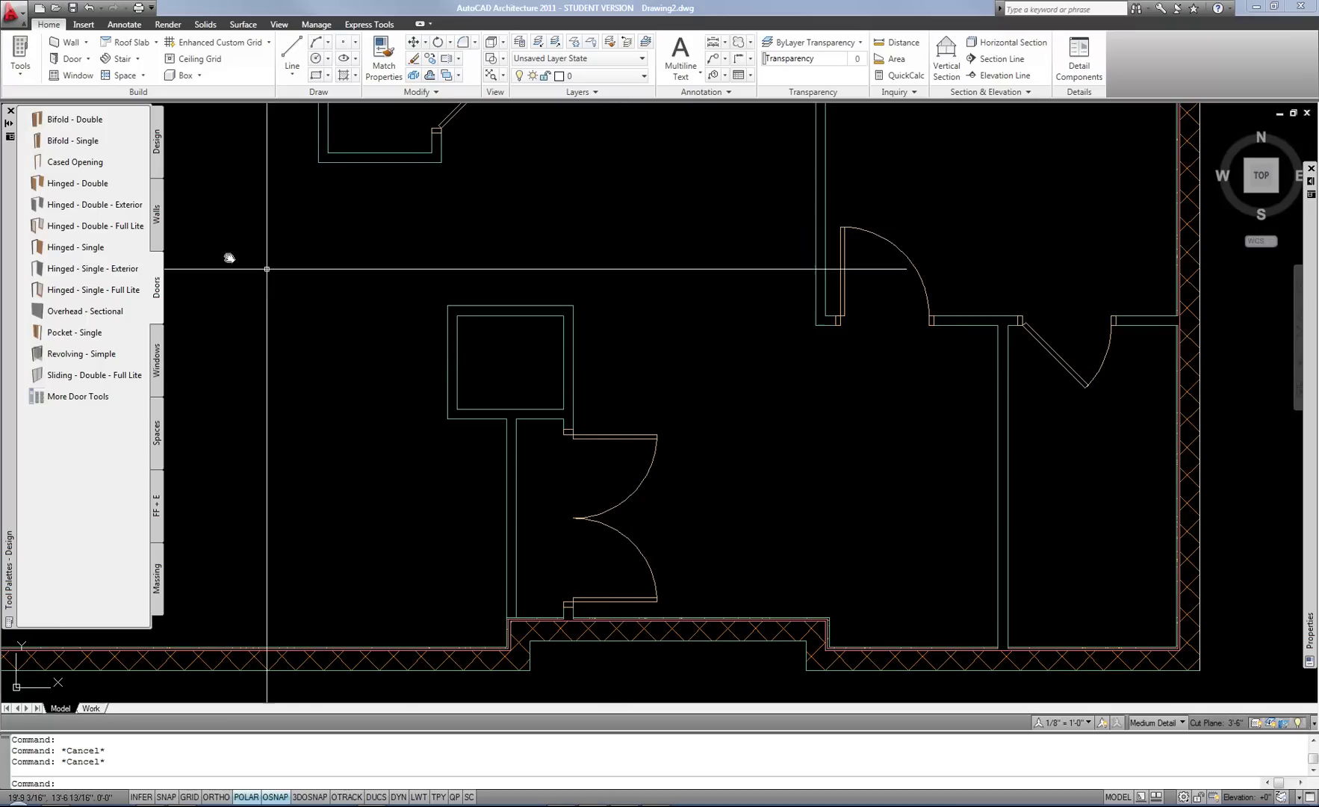
click(60, 251)
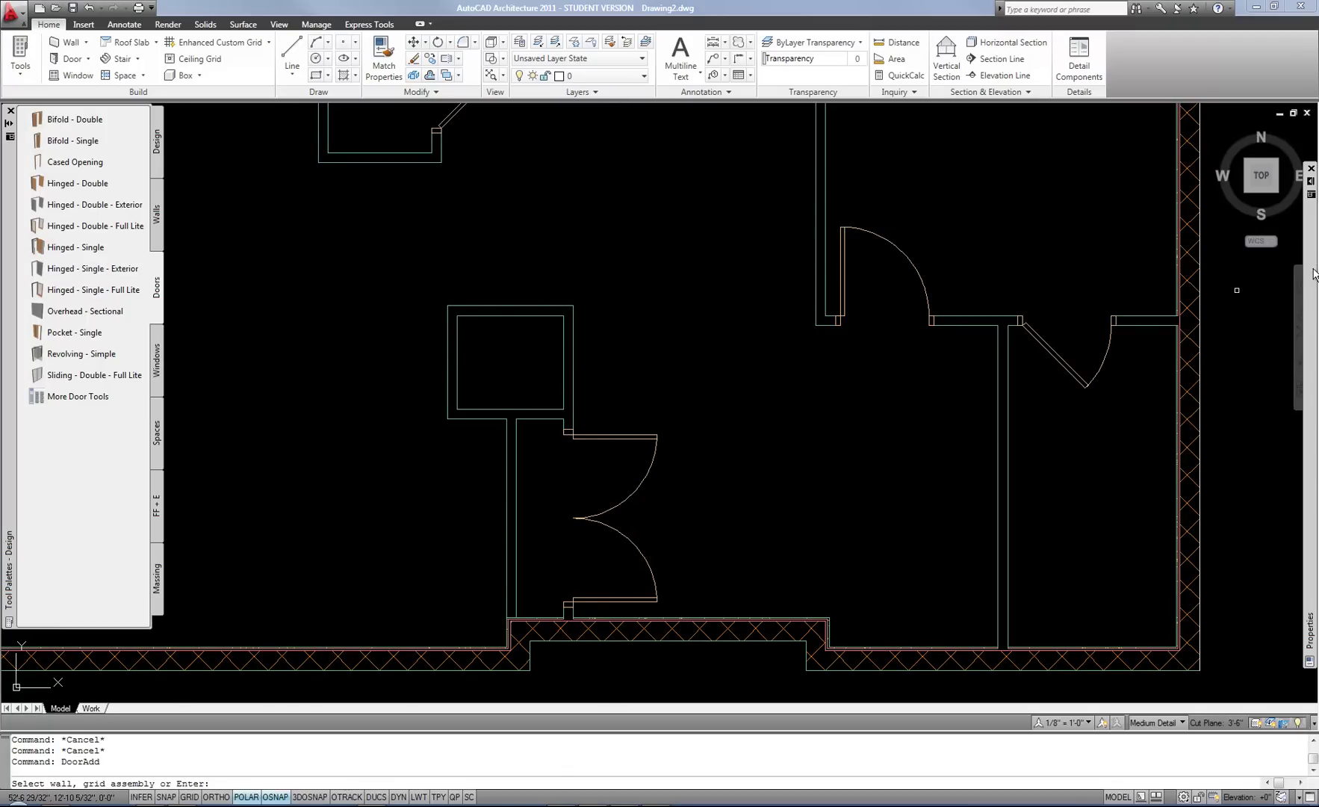
click(1228, 293)
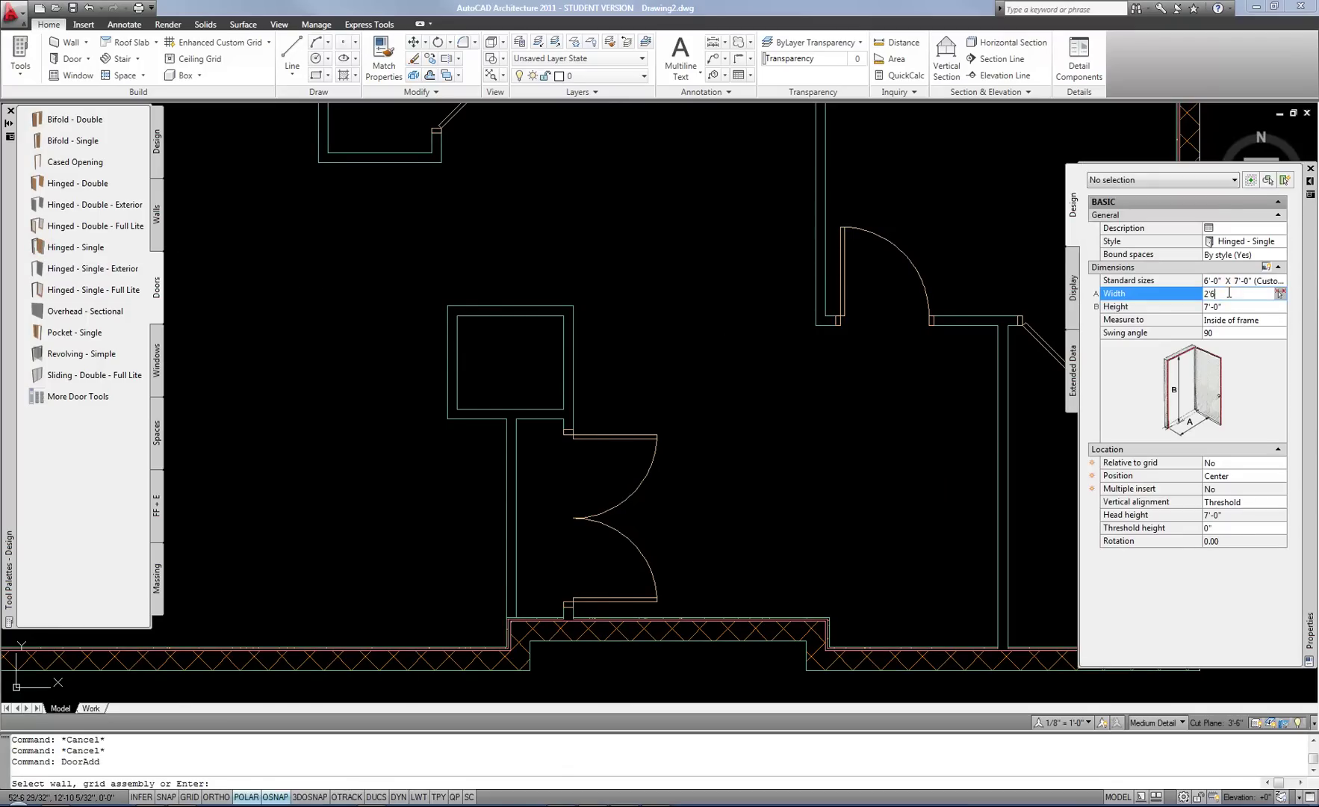
key(Tab)
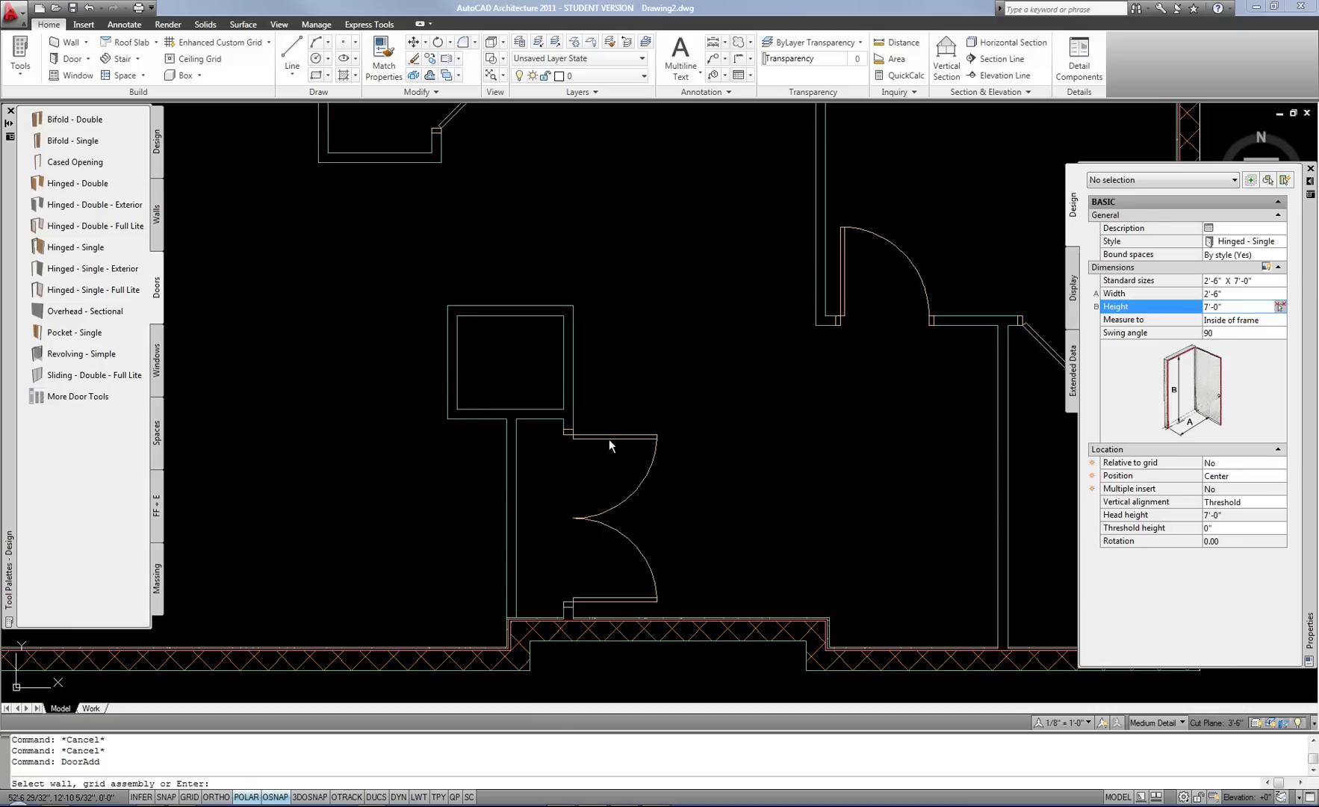
click(457, 384)
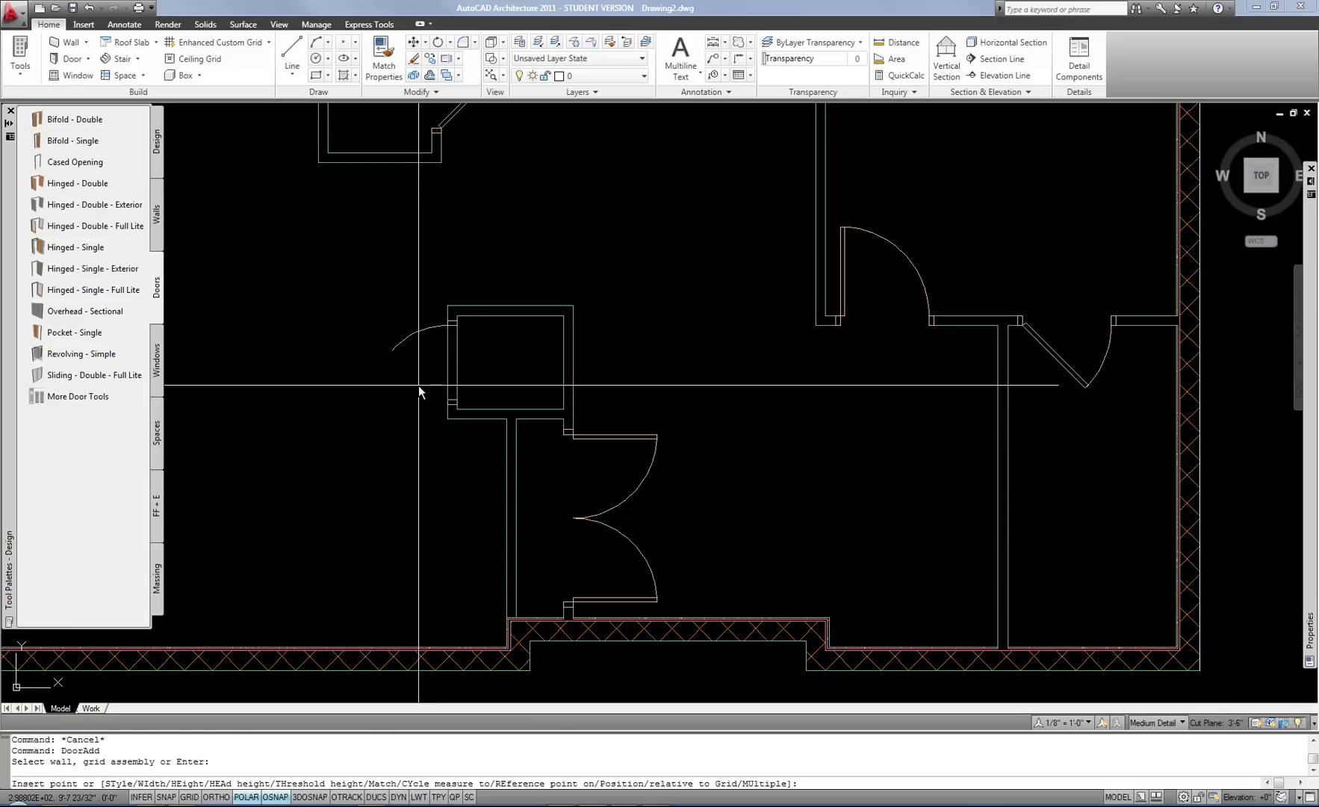
click(419, 388)
key(Return)
click(430, 385)
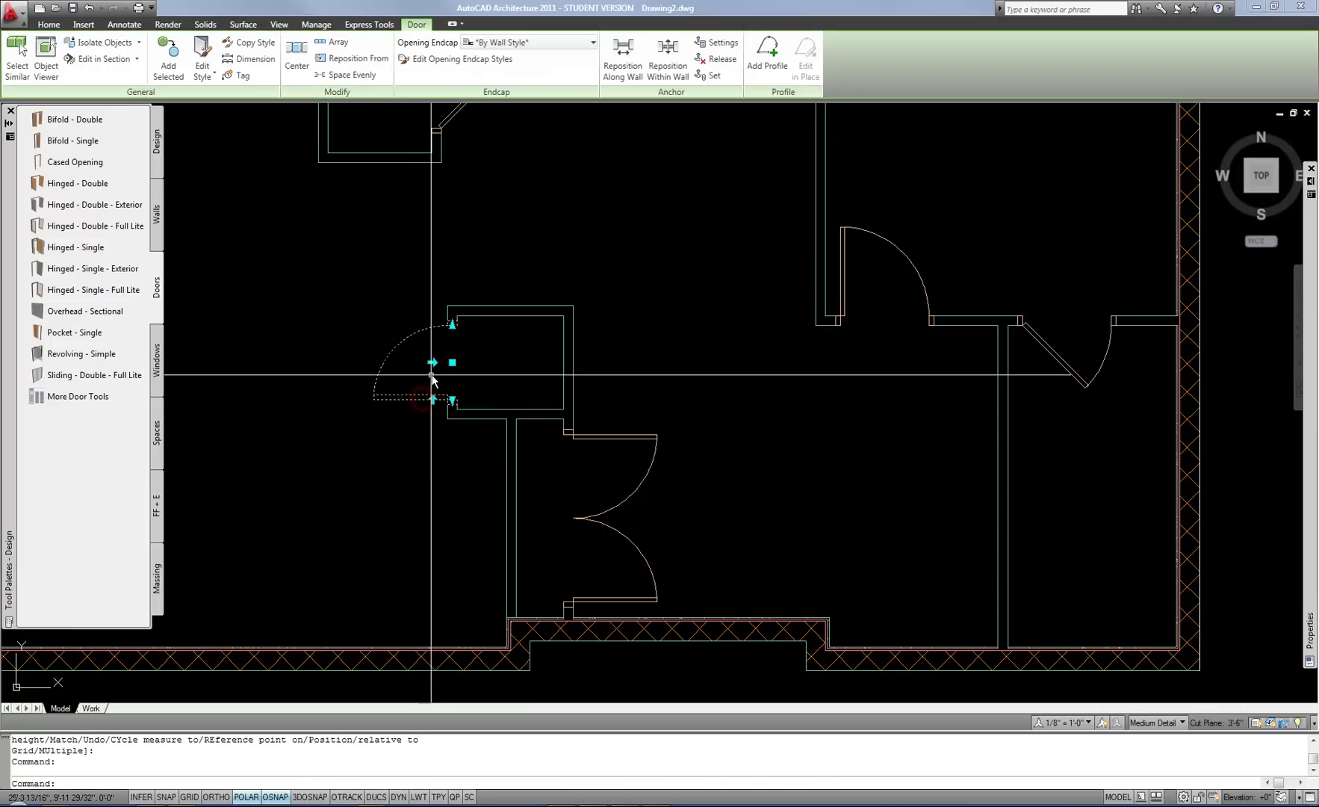
Step: Move the new closet door to its spot with the M command
text(m)
key(Return)
scroll(440, 389, up, 6)
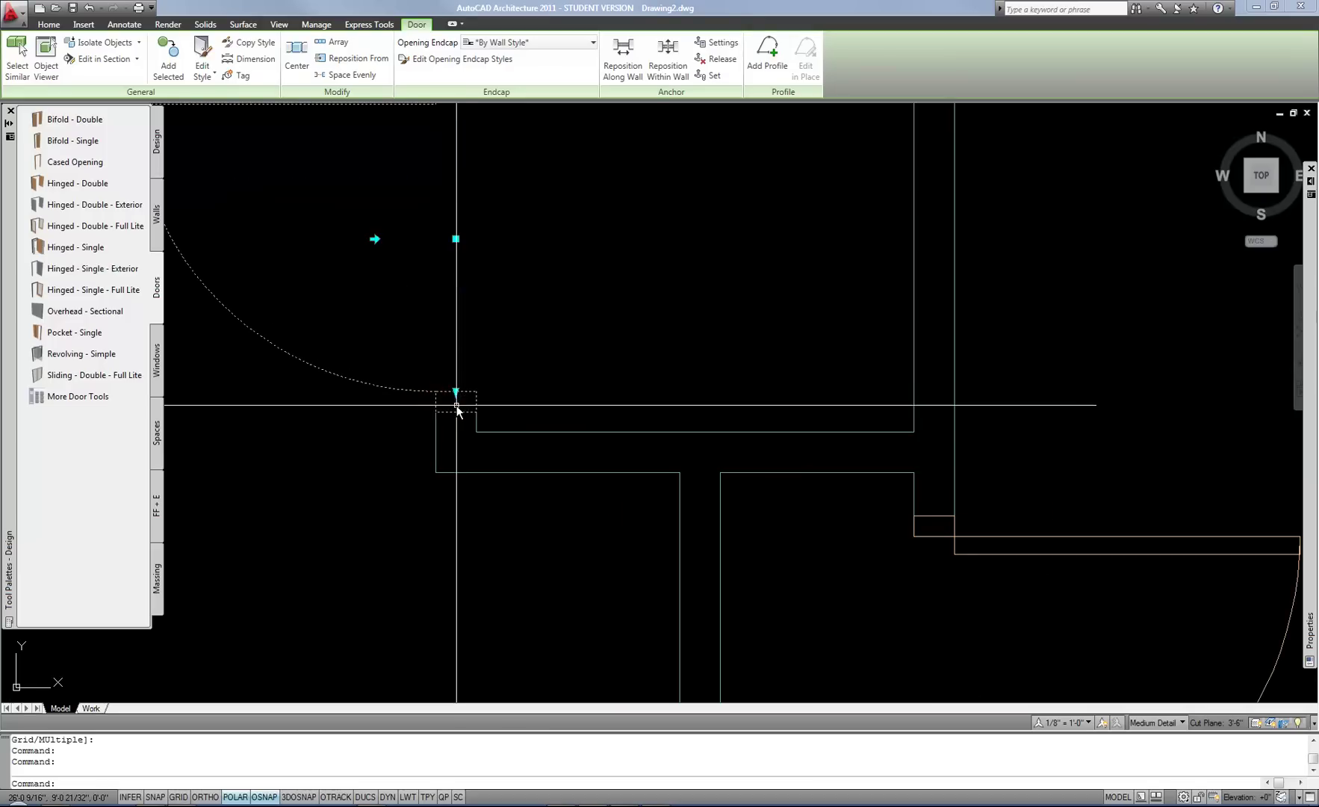
scroll(491, 420, down, 5)
click(478, 427)
click(492, 407)
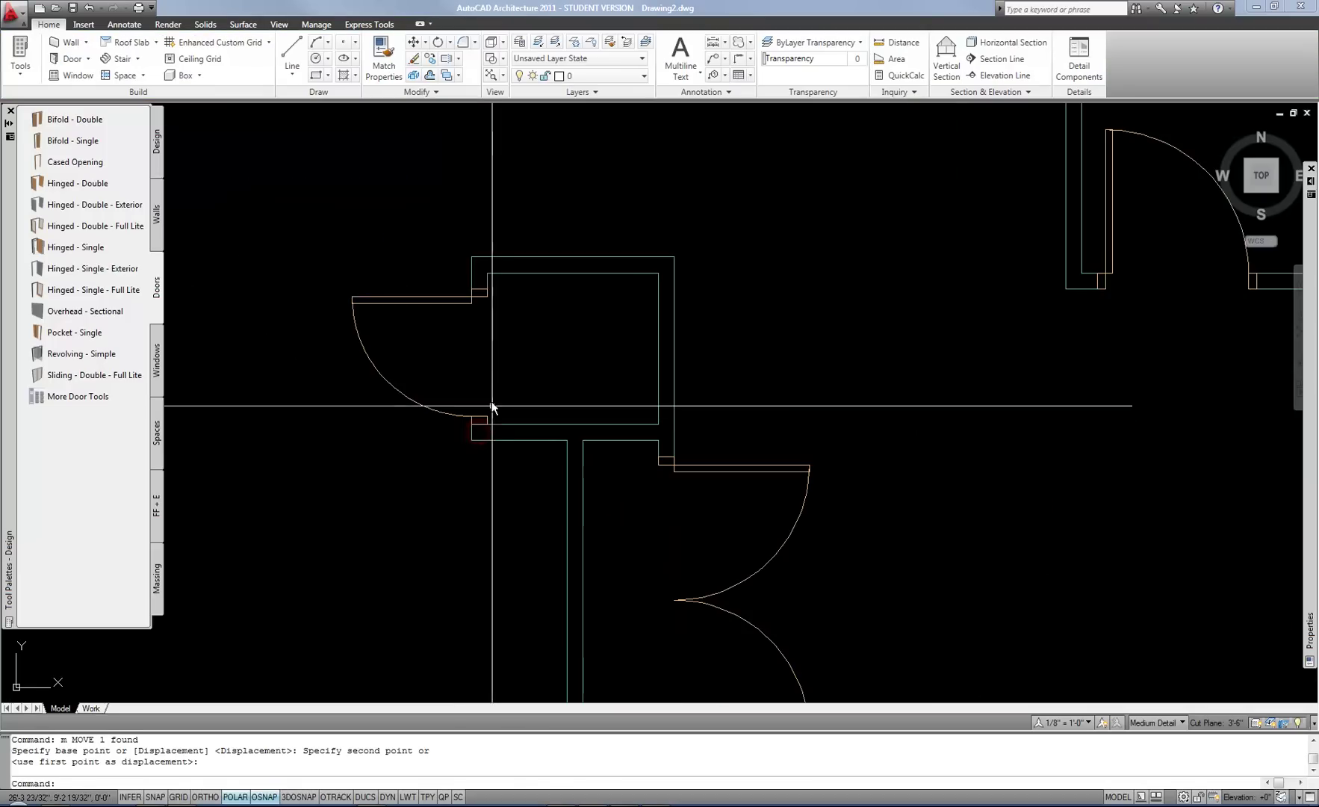
Step: Narrow the closet door to 2'-0" and move it to its final position
click(448, 300)
mouse_move(1312, 360)
text(2'-6")
key(Tab)
scroll(627, 399, up, 4)
text(m)
key(Return)
click(346, 427)
click(345, 442)
scroll(366, 357, down, 3)
Step: Set the small closet door's swing angle to 45 degrees
middle_drag(417, 363, 674, 391)
scroll(643, 389, up, 2)
click(605, 351)
mouse_move(1312, 399)
text(45)
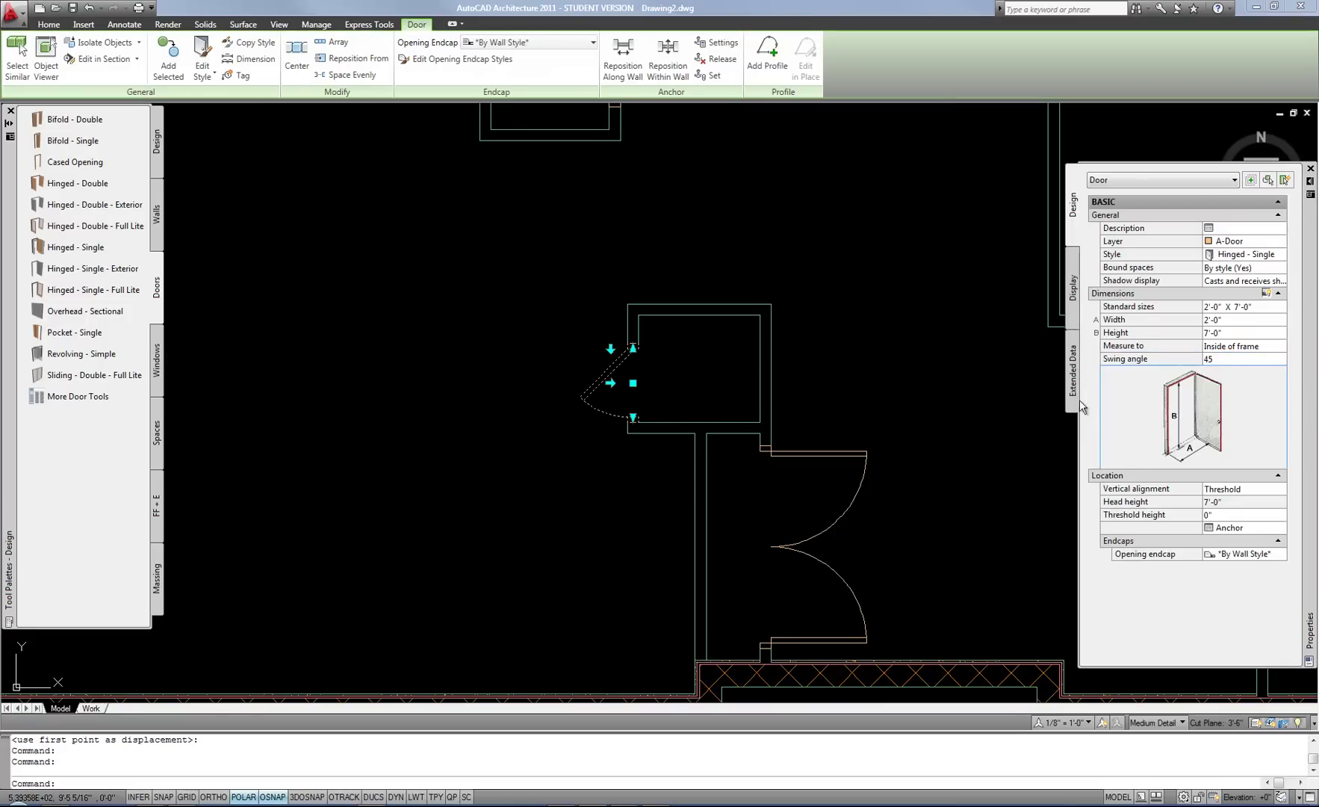
key(Escape)
middle_drag(1121, 433, 1046, 428)
mouse_move(1313, 416)
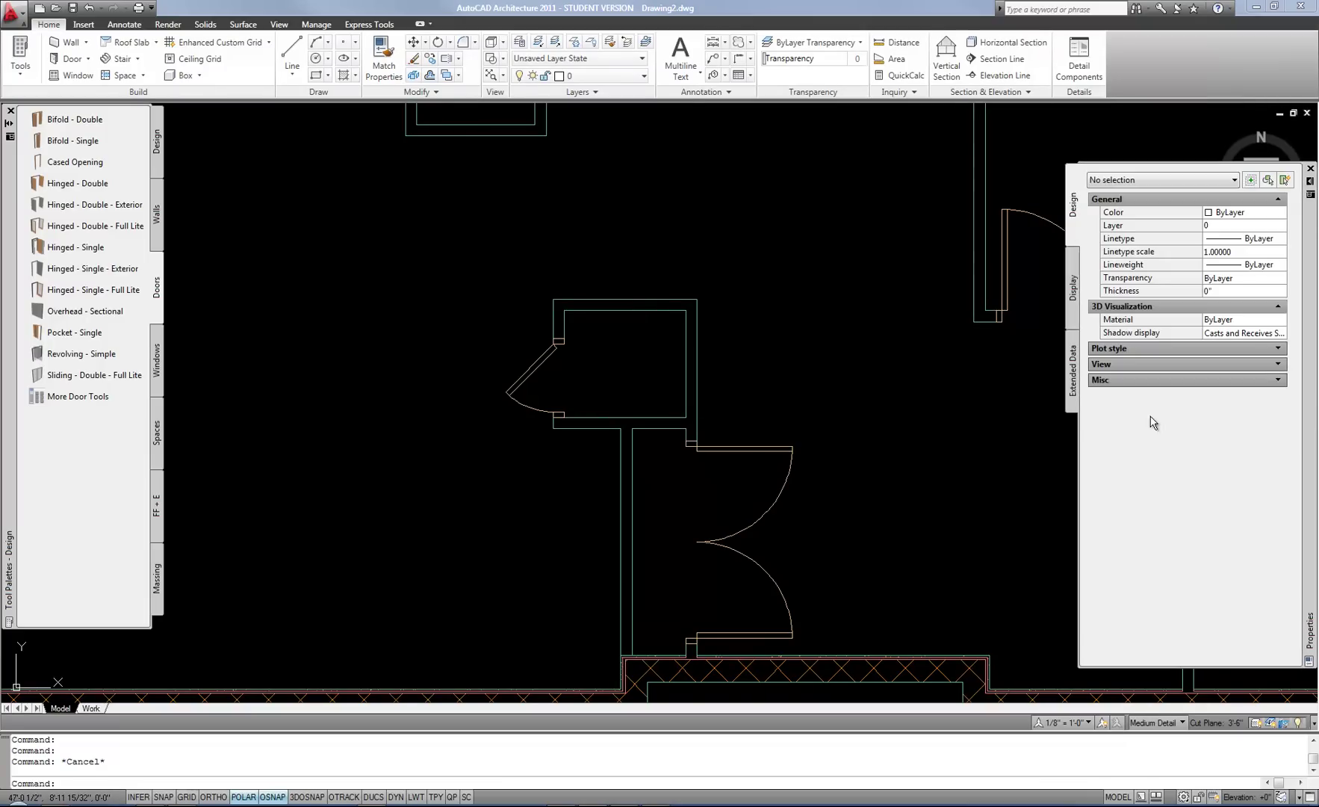
middle_drag(682, 521, 661, 459)
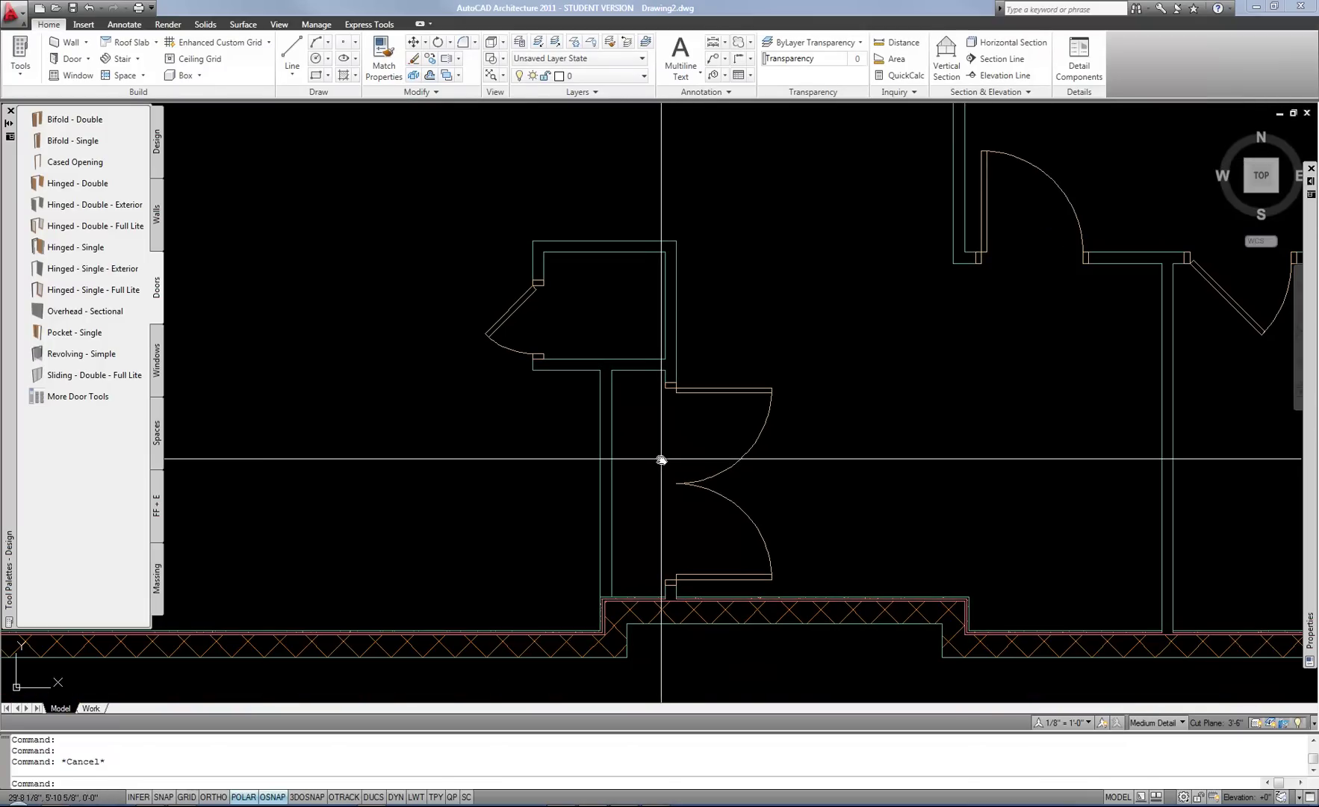
scroll(674, 457, down, 6)
middle_drag(675, 424, 682, 472)
scroll(698, 514, up, 2)
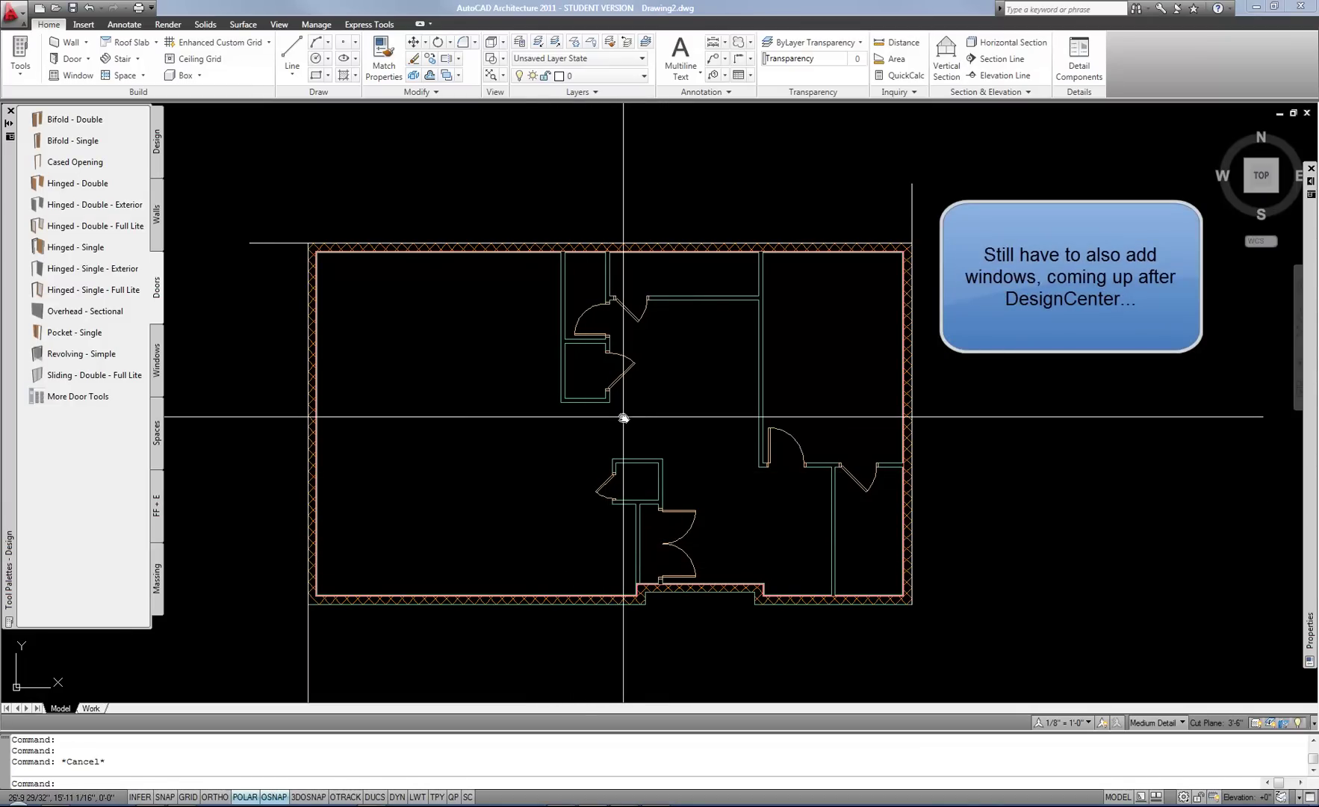
text(dc)
key(space)
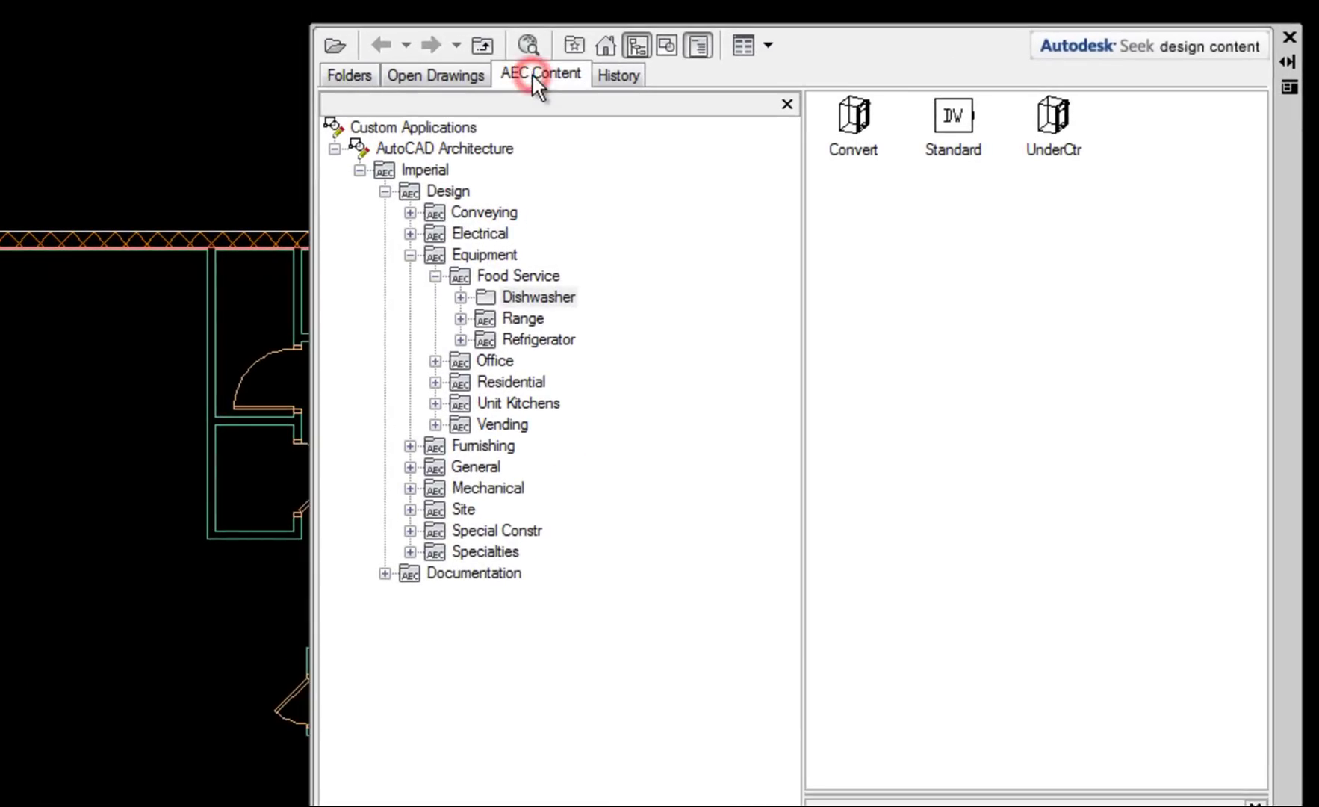
Step: Place a Range 30x26 from DesignCenter's Food Service > Range content into the plan
click(667, 138)
key(Down)
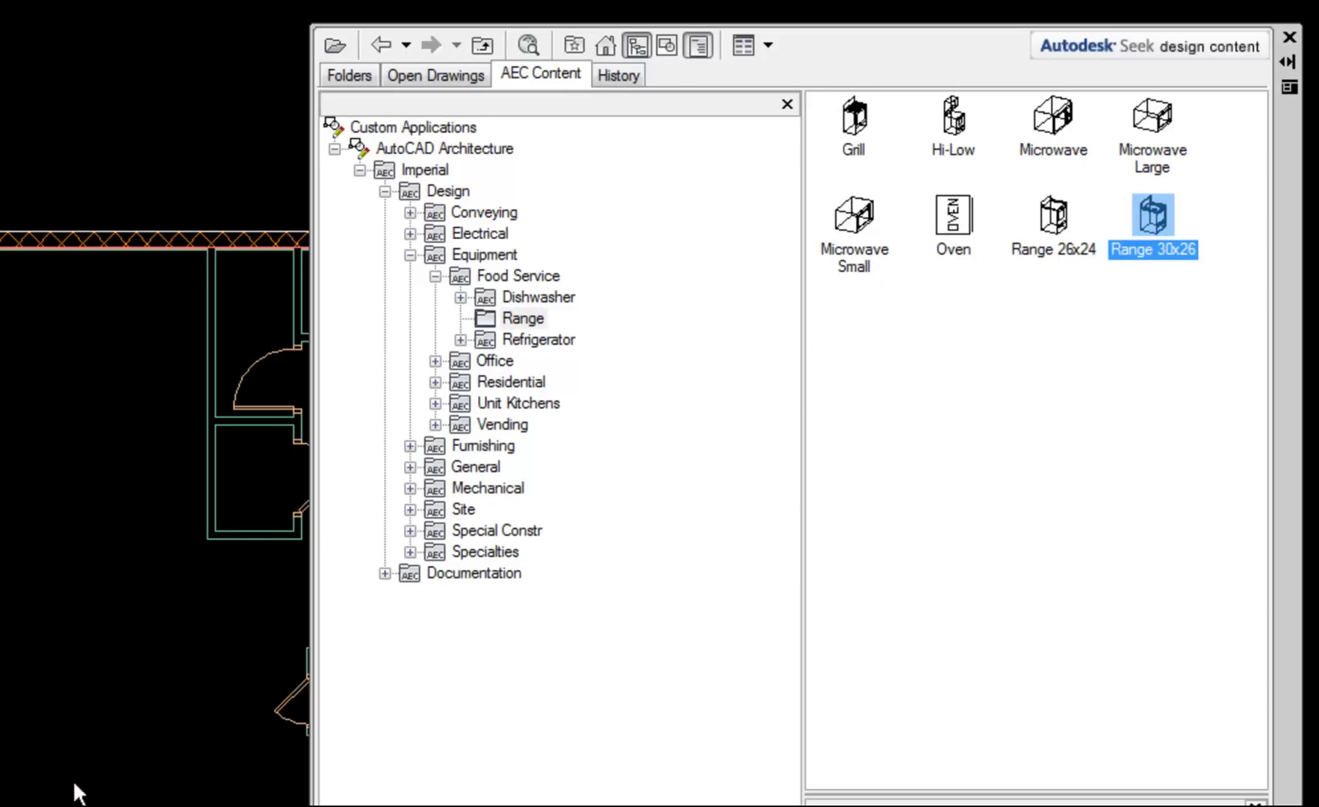
click(103, 729)
middle_drag(116, 726, 116, 509)
scroll(112, 673, up, 5)
scroll(138, 680, down, 3)
mouse_move(138, 680)
middle_down()
mouse_move(127, 676)
mouse_move(132, 693)
middle_up()
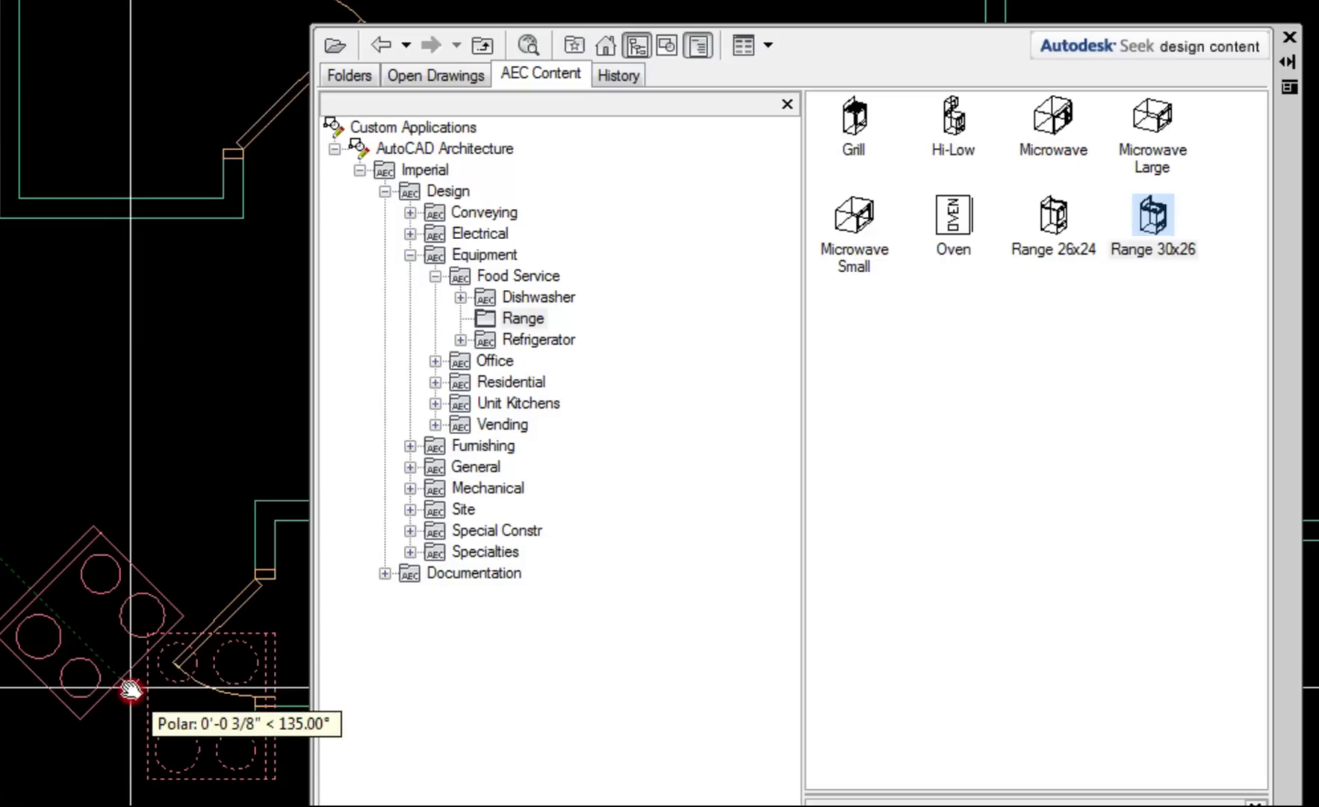
click(131, 689)
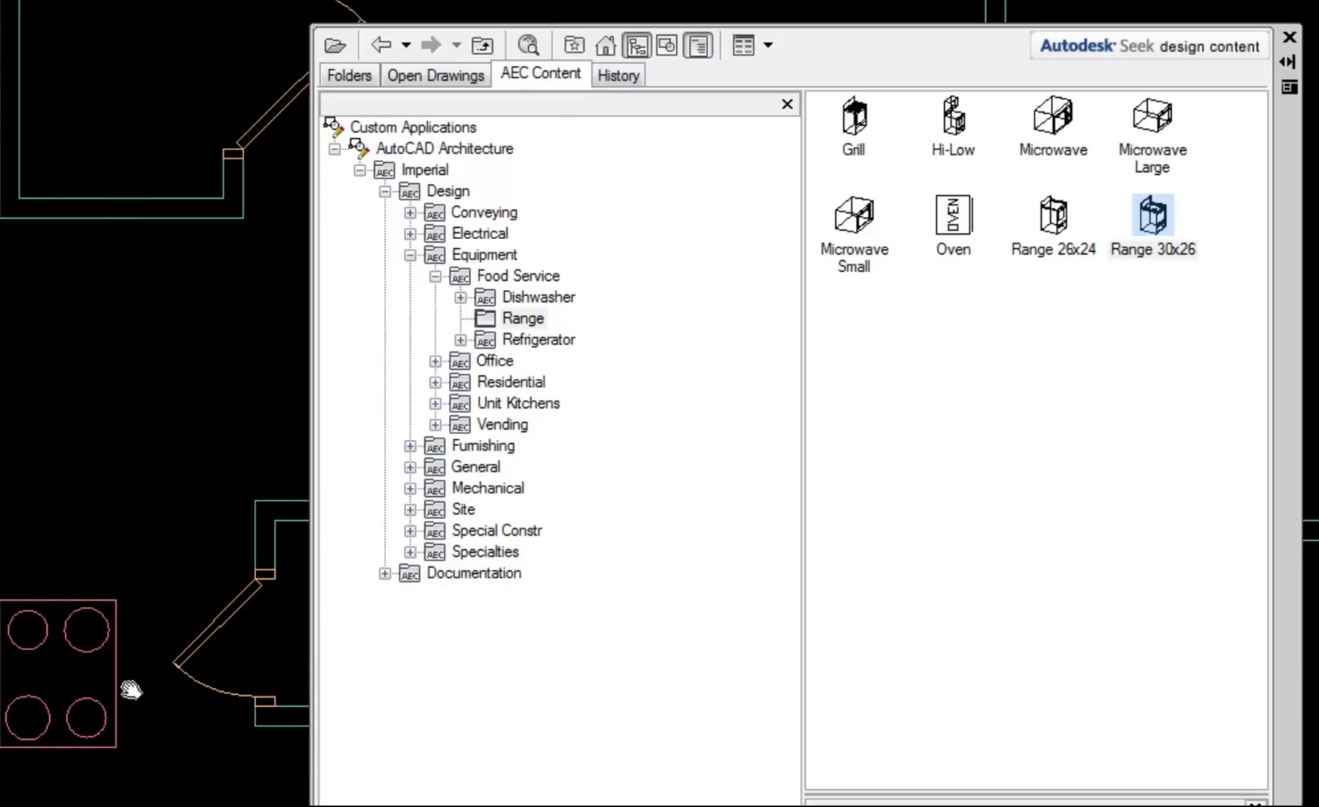
key(ctrl+z)
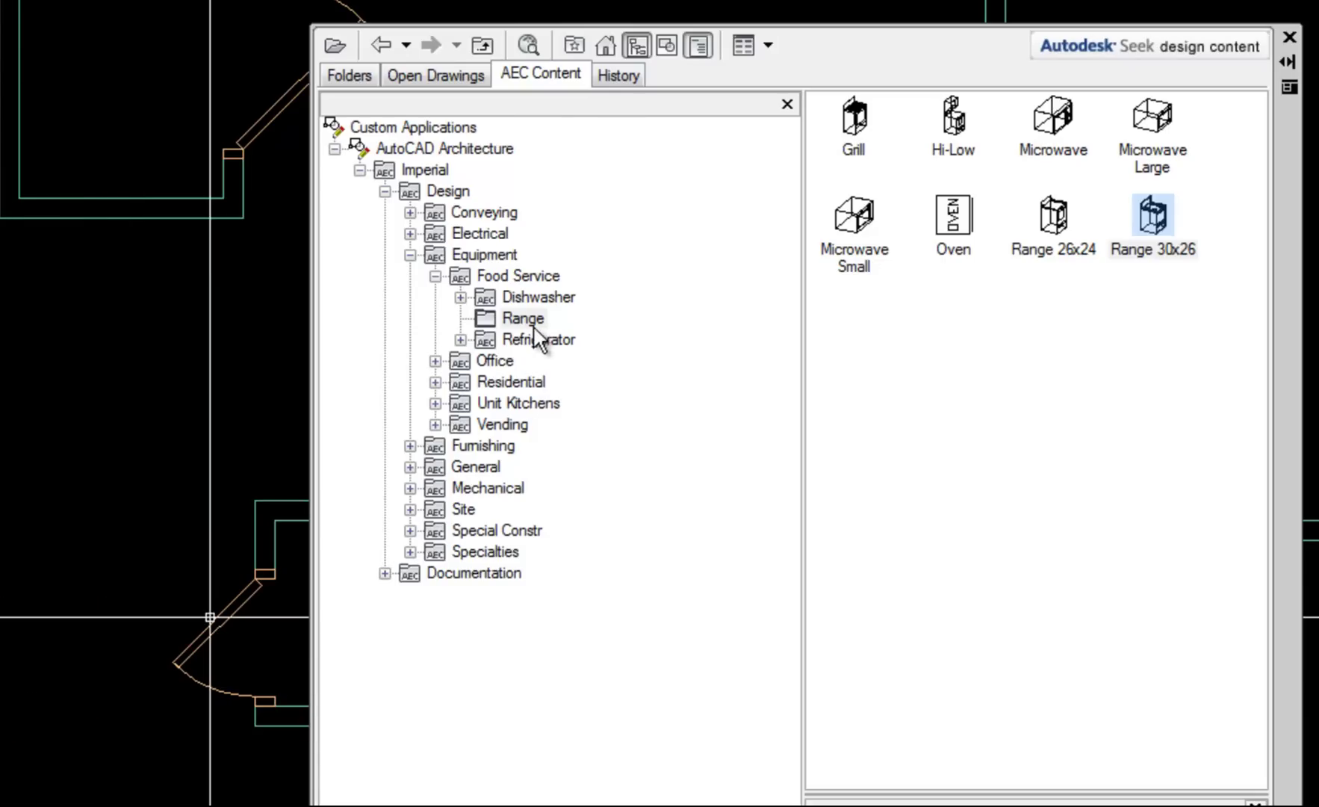
Step: Browse DesignCenter to Furnishing > Casework > 30in. High Wall cabinets
click(567, 338)
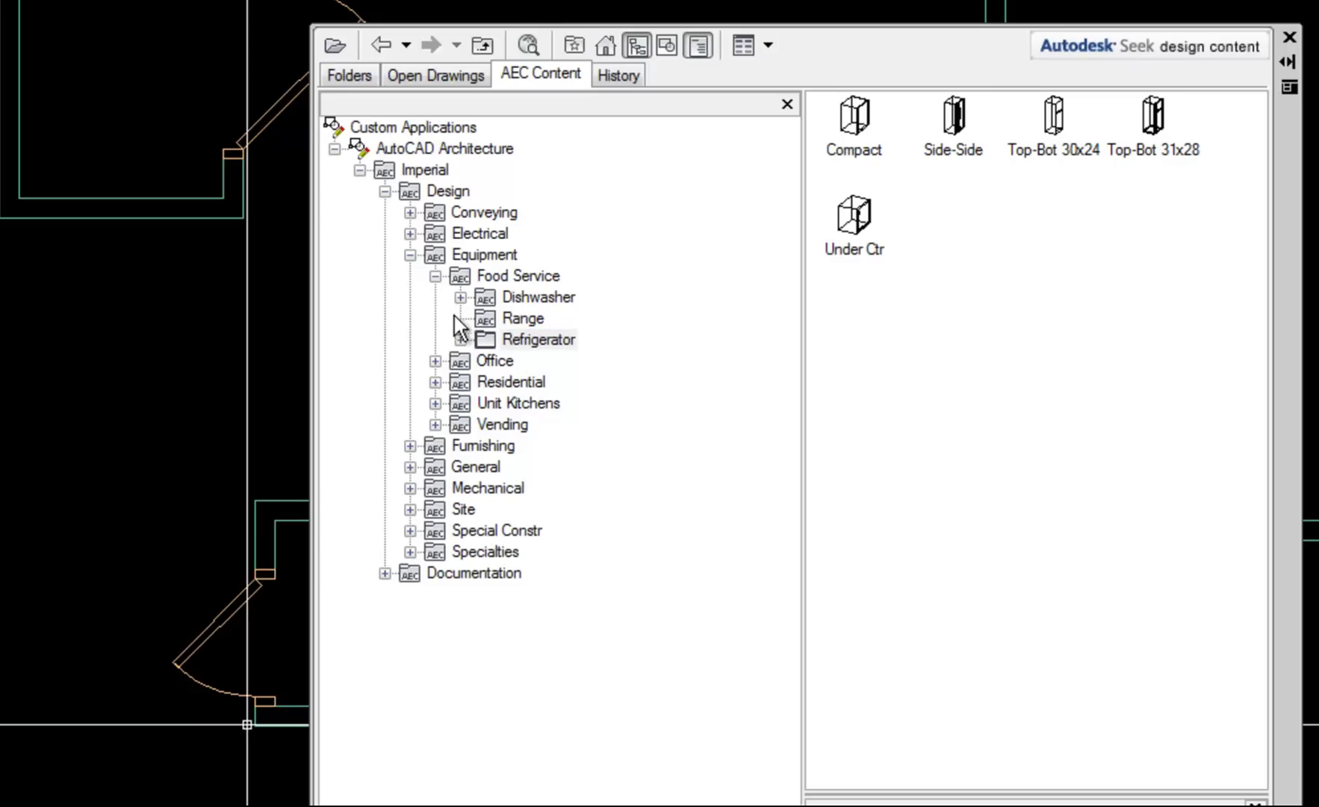
click(410, 447)
click(435, 510)
click(544, 553)
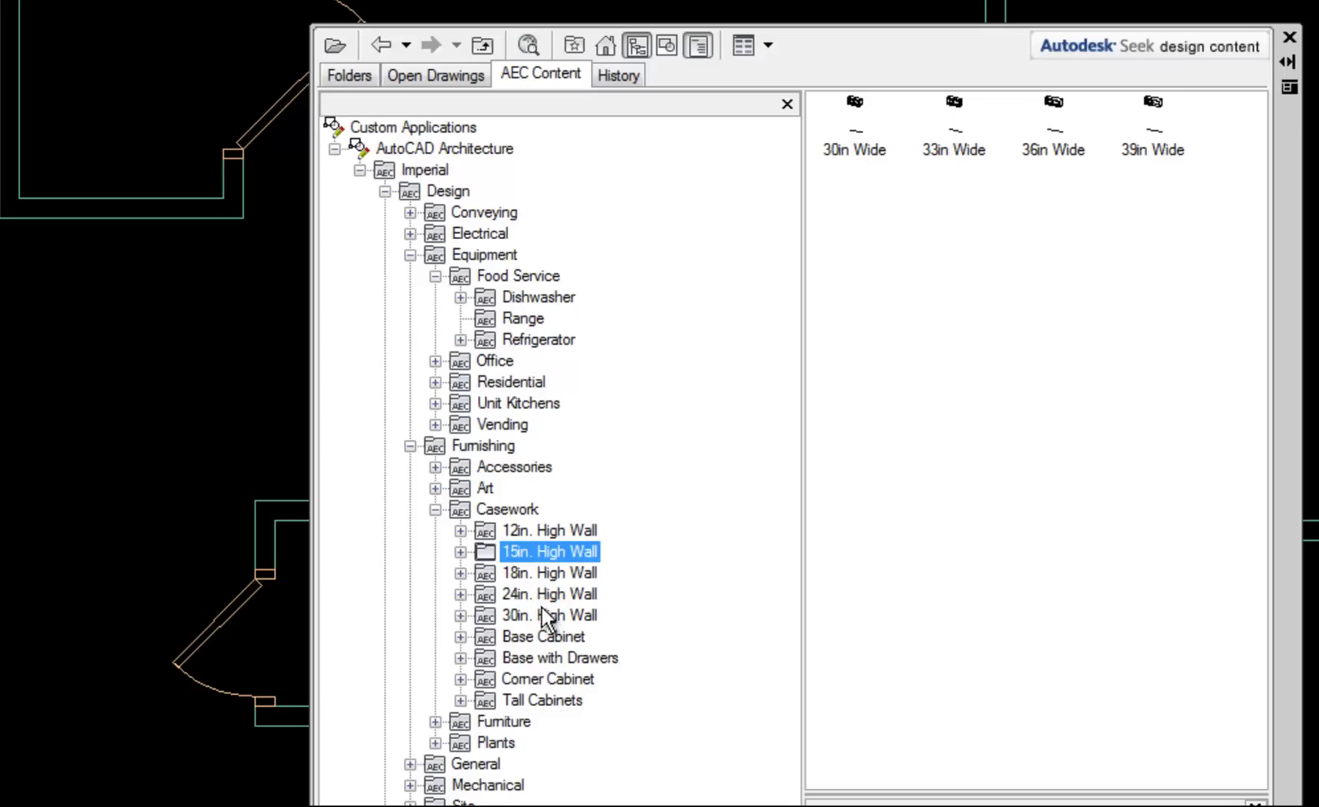
click(544, 613)
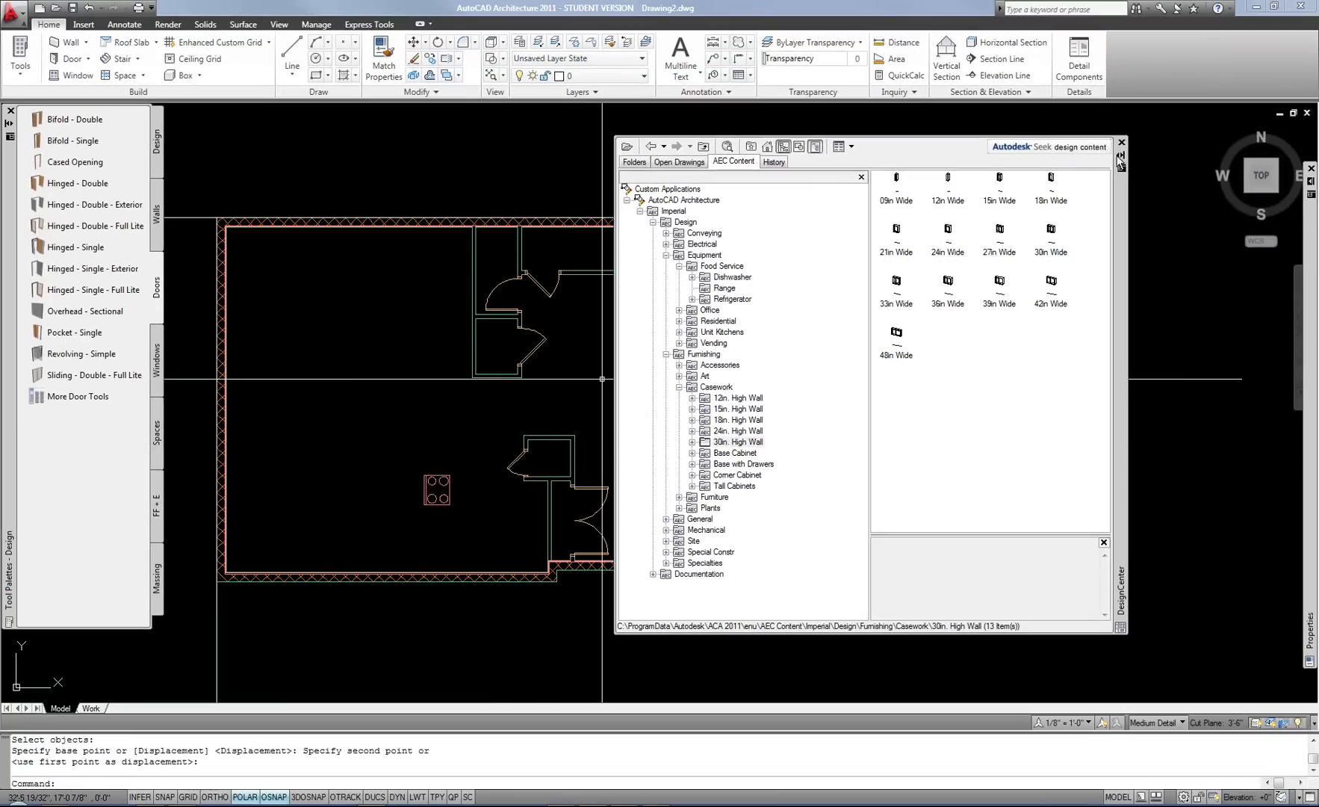
Step: Auto-hide DesignCenter and pan and zoom until the whole plan with the range shows
click(1121, 155)
middle_drag(634, 437, 778, 450)
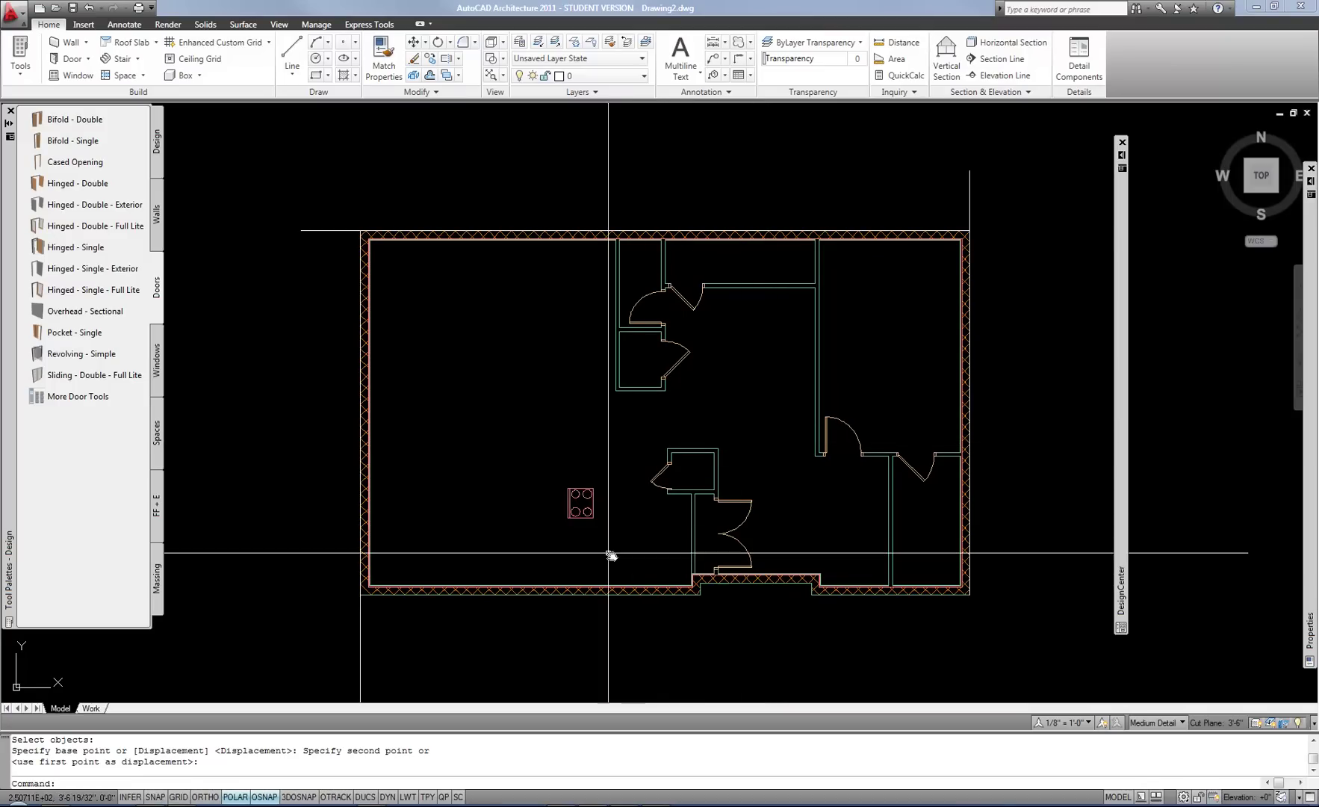
scroll(611, 548, up, 1)
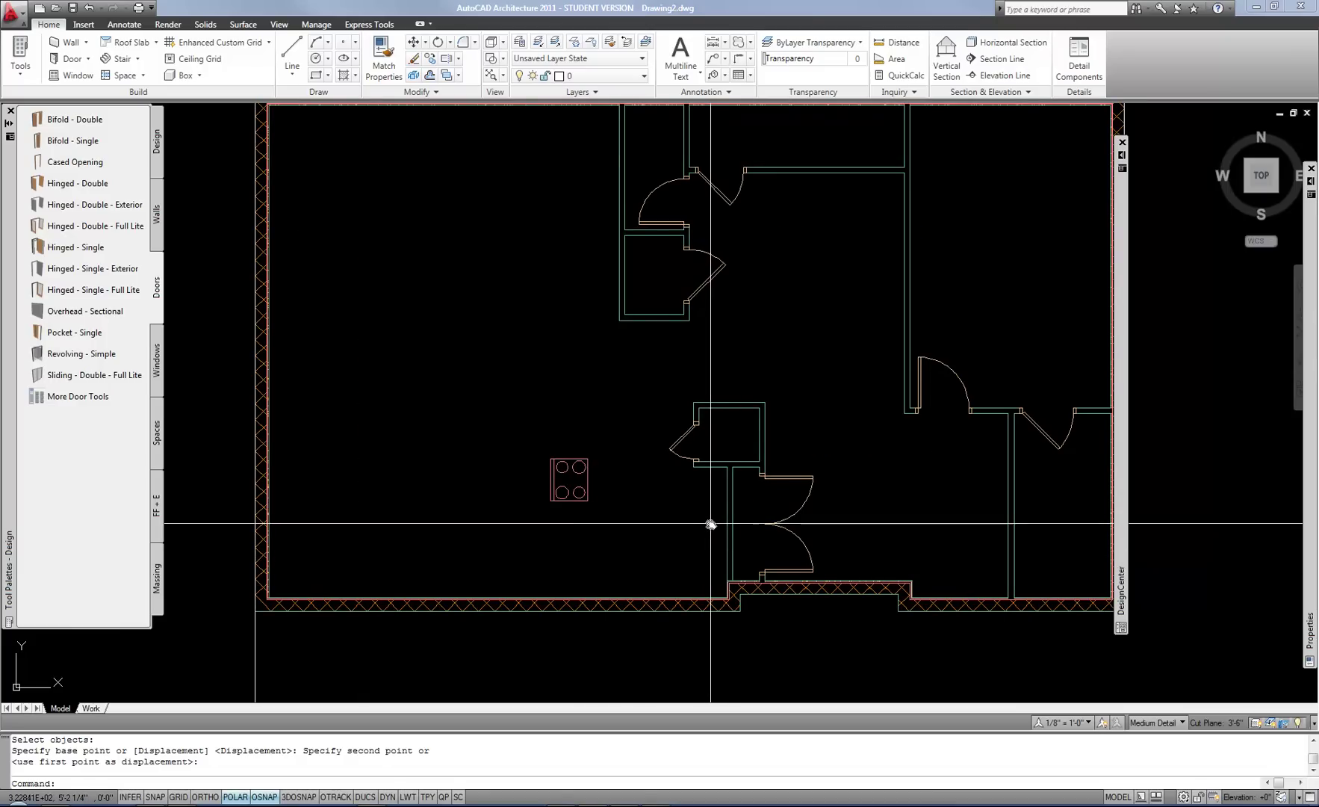
mouse_move(734, 520)
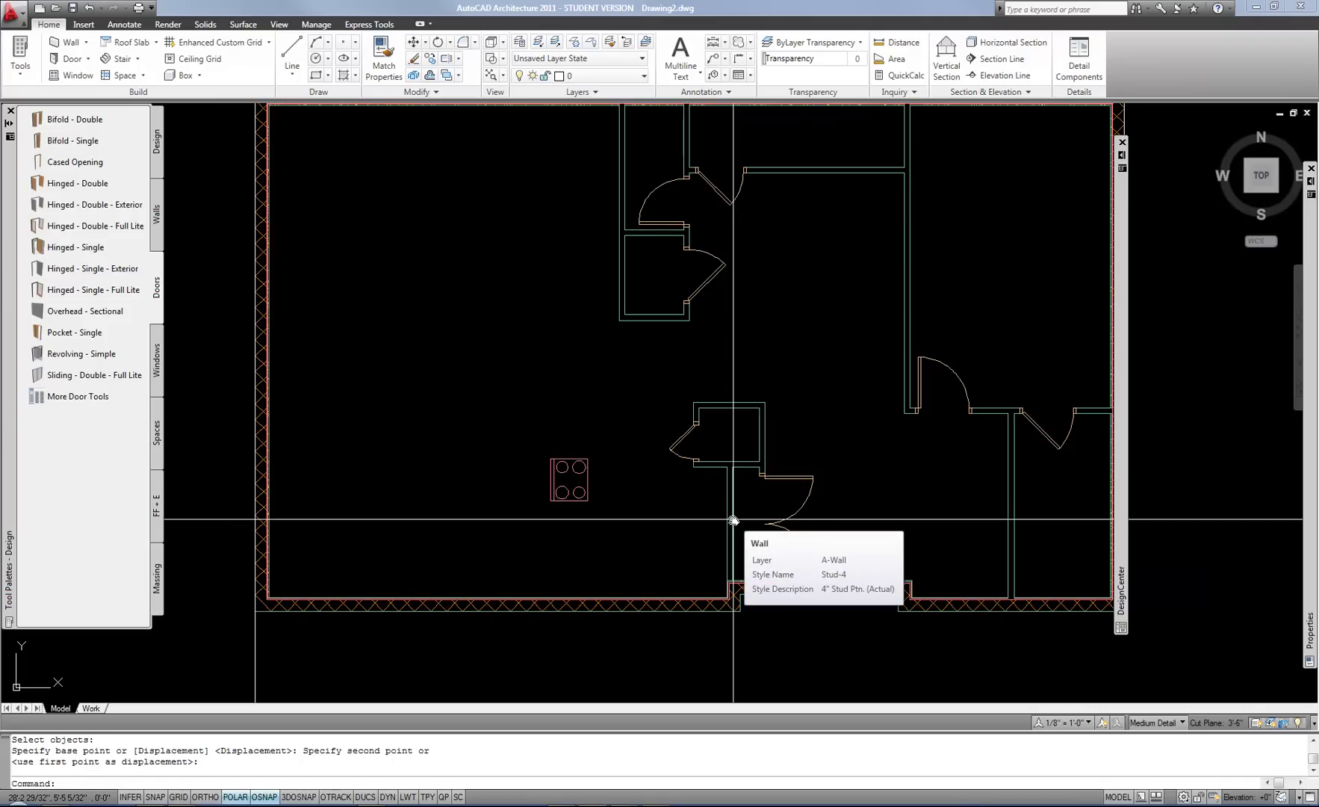
scroll(650, 486, down, 3)
scroll(668, 472, up, 2)
scroll(648, 494, down, 1)
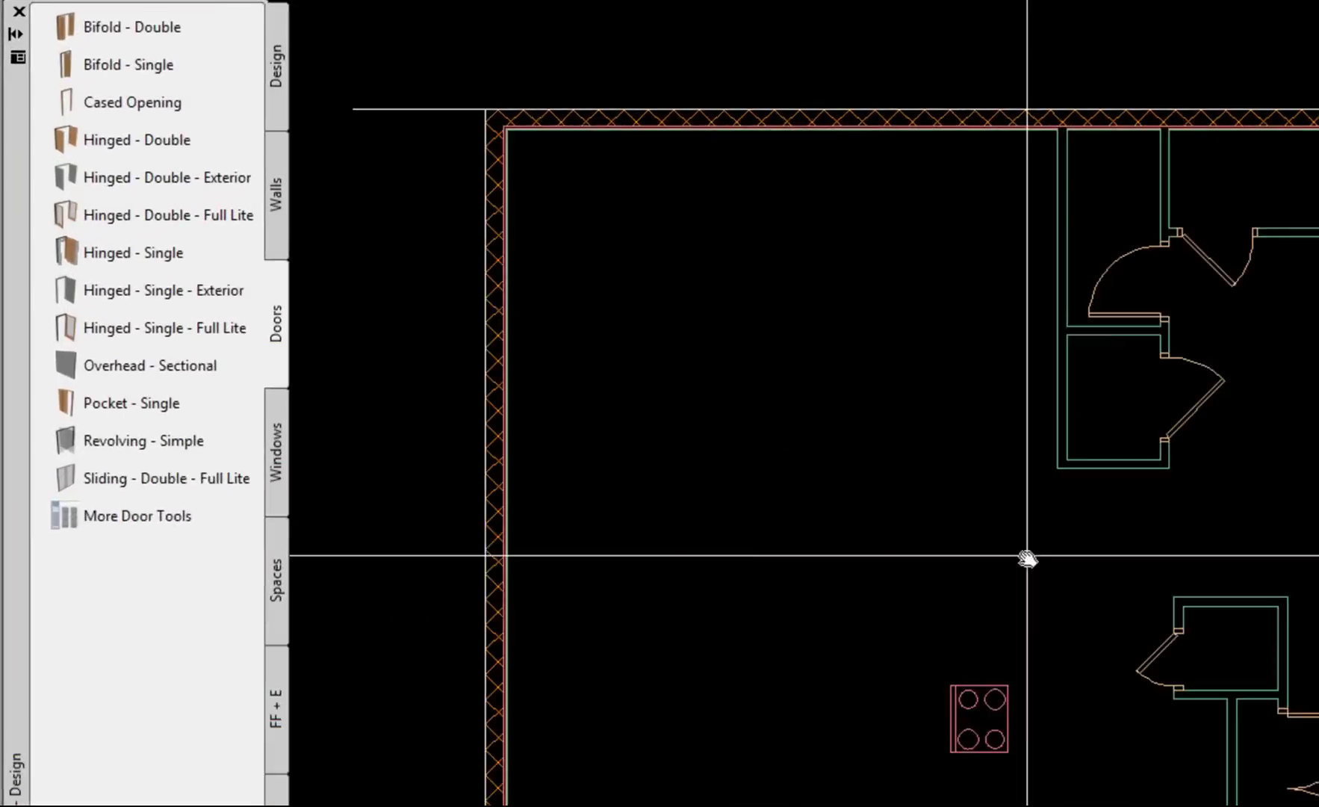
Step: Start a Casement - Double window from the Windows palette: 4'-0" x 4'-0", 3'-4" sill
middle_drag(594, 421, 643, 419)
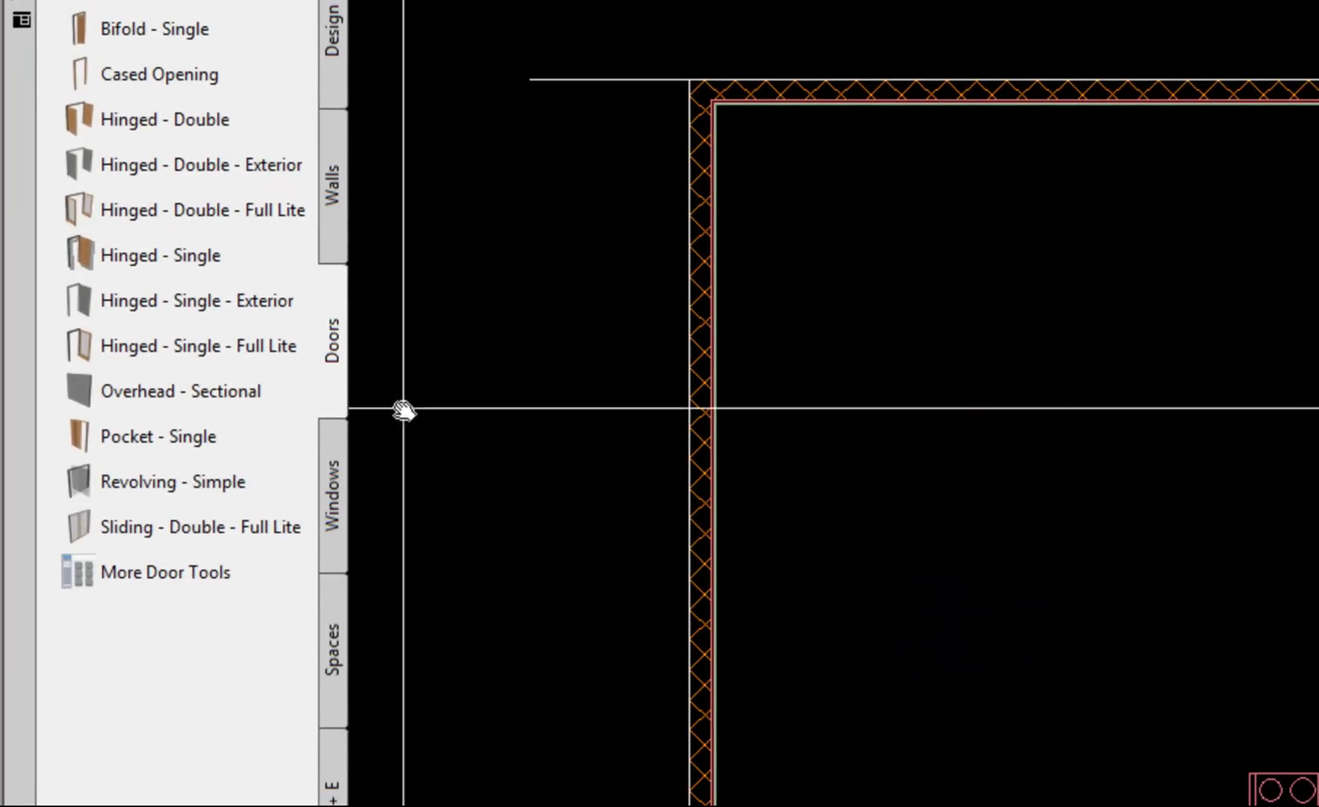
click(336, 502)
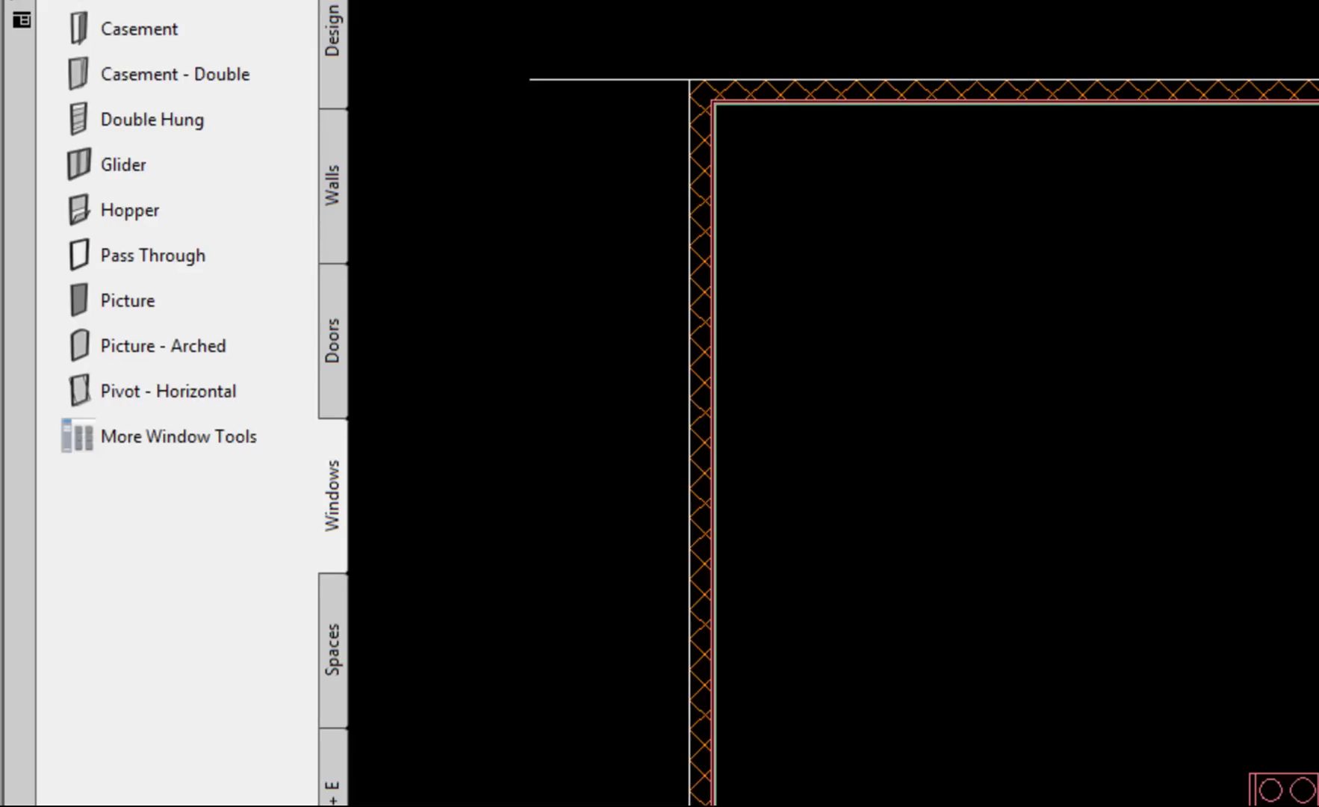
click(83, 71)
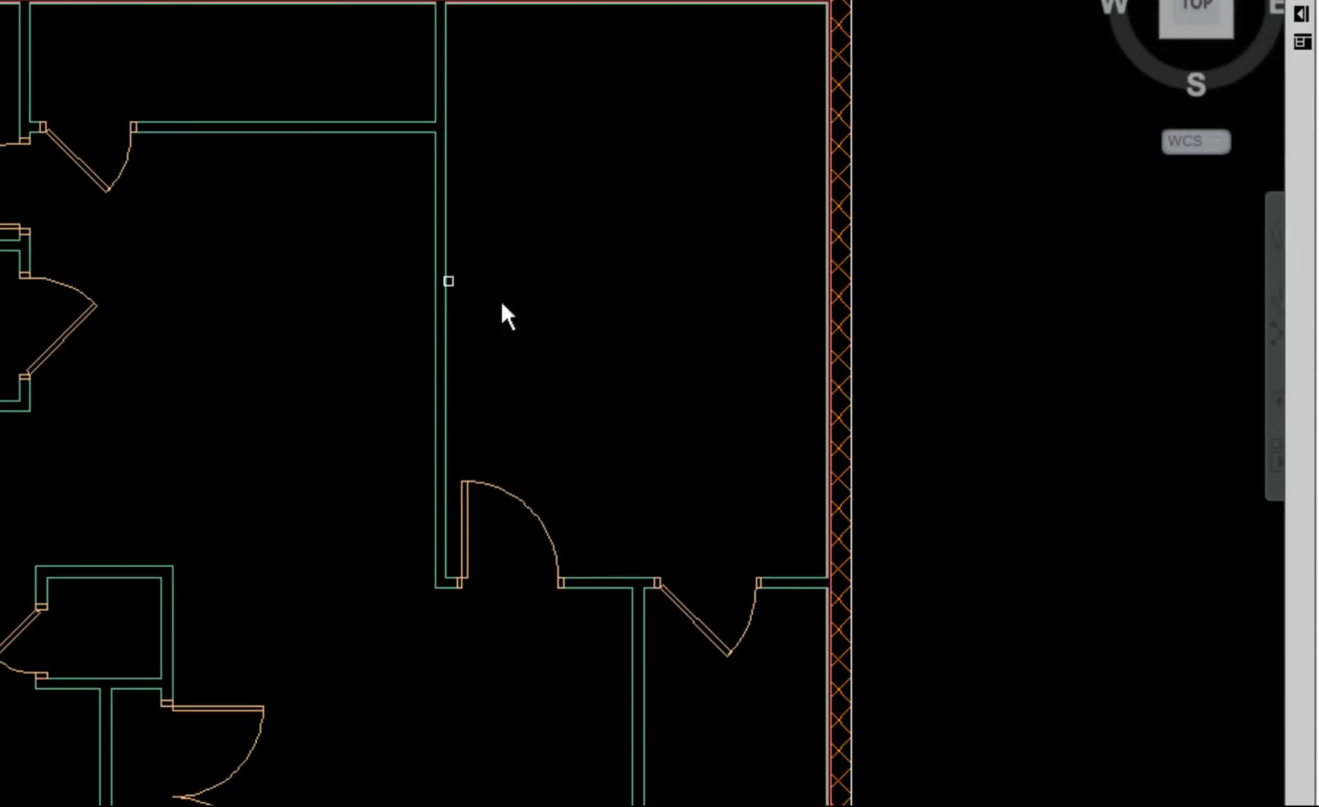
mouse_move(1302, 366)
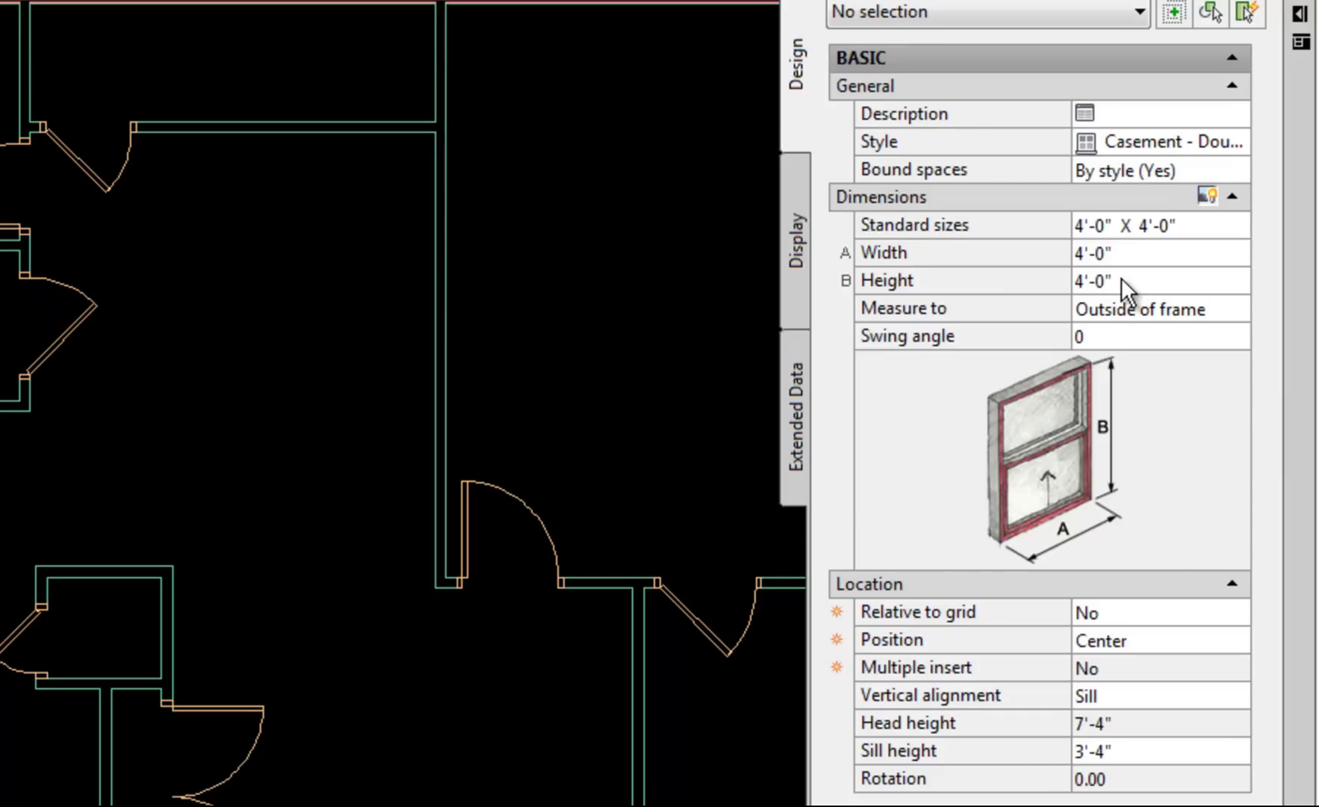
Step: Set the window position option to Unconstrained
click(1165, 639)
click(1227, 641)
click(1166, 708)
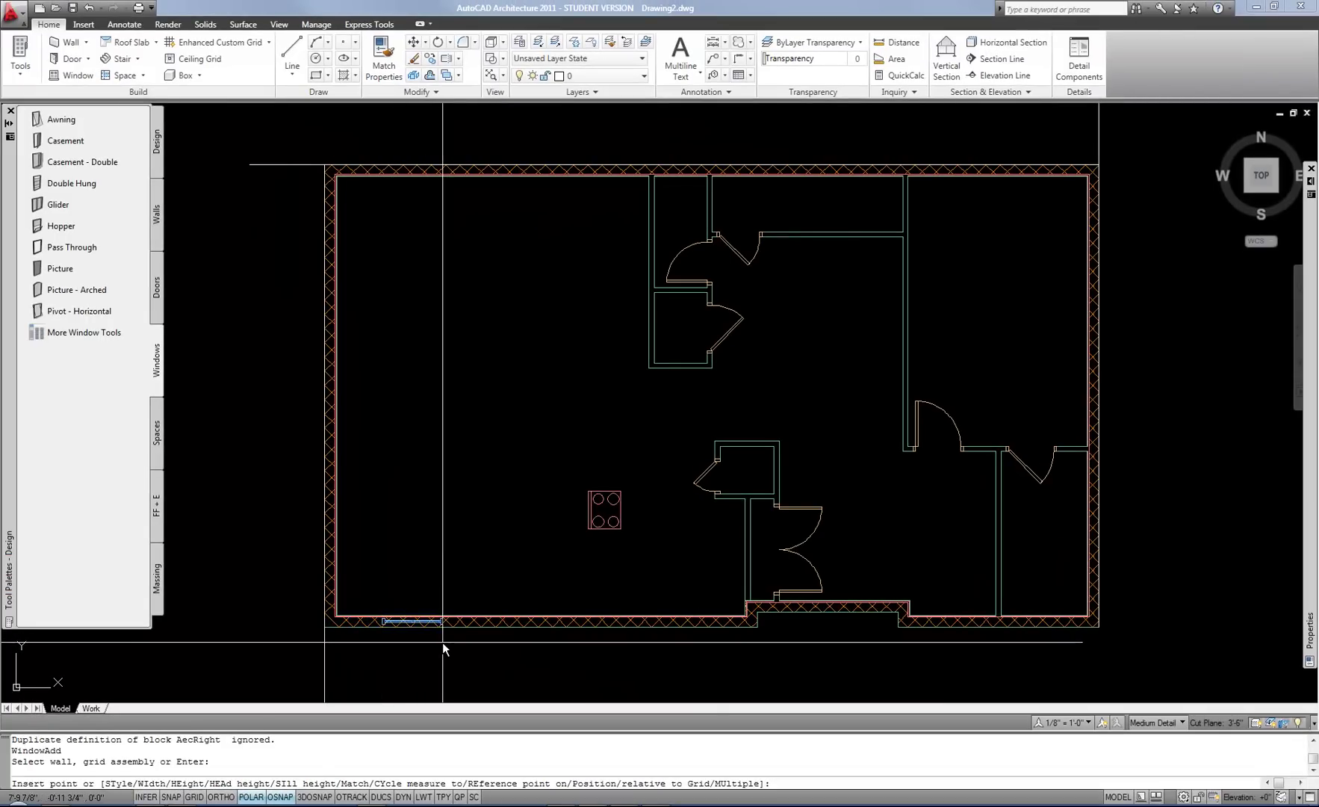
Step: Place two casement windows in the bottom wall and one in the right exterior wall
click(443, 642)
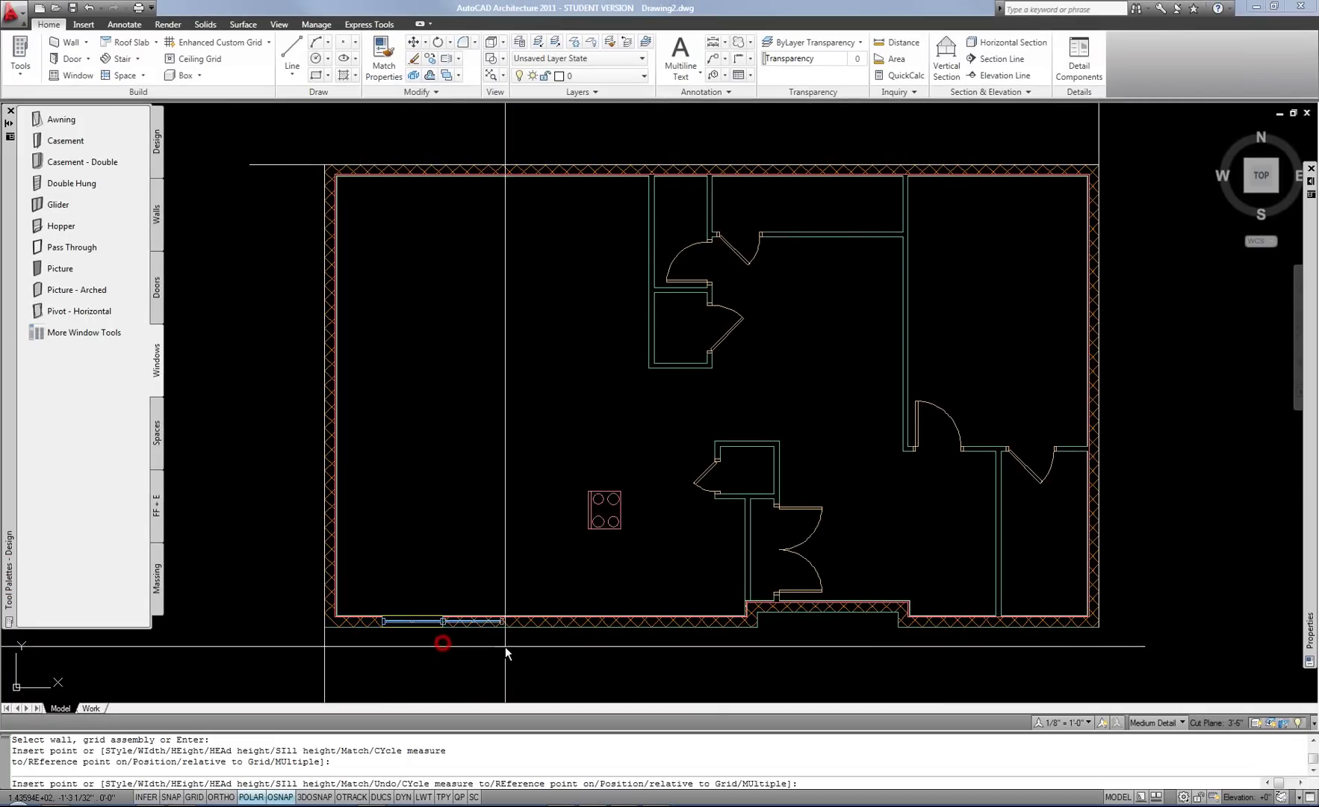
click(685, 643)
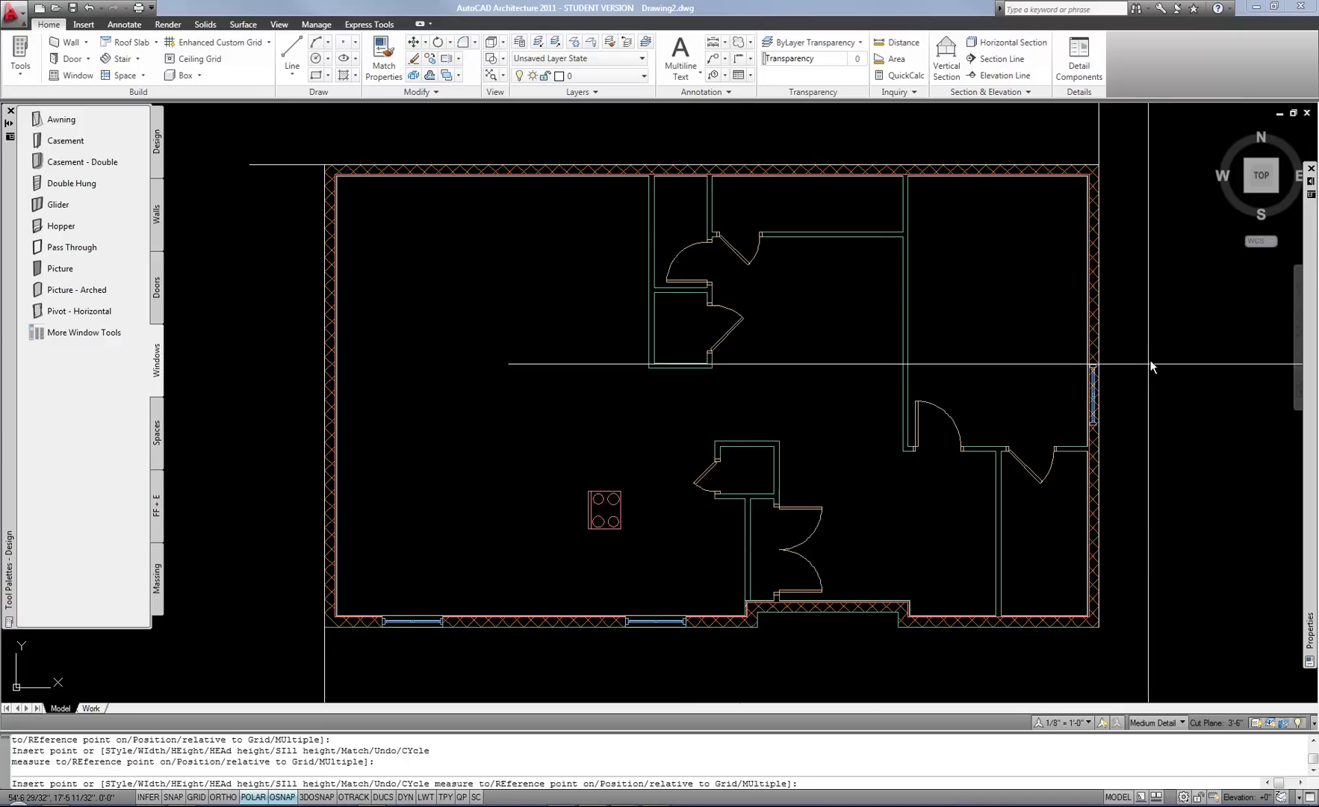
mouse_move(1304, 337)
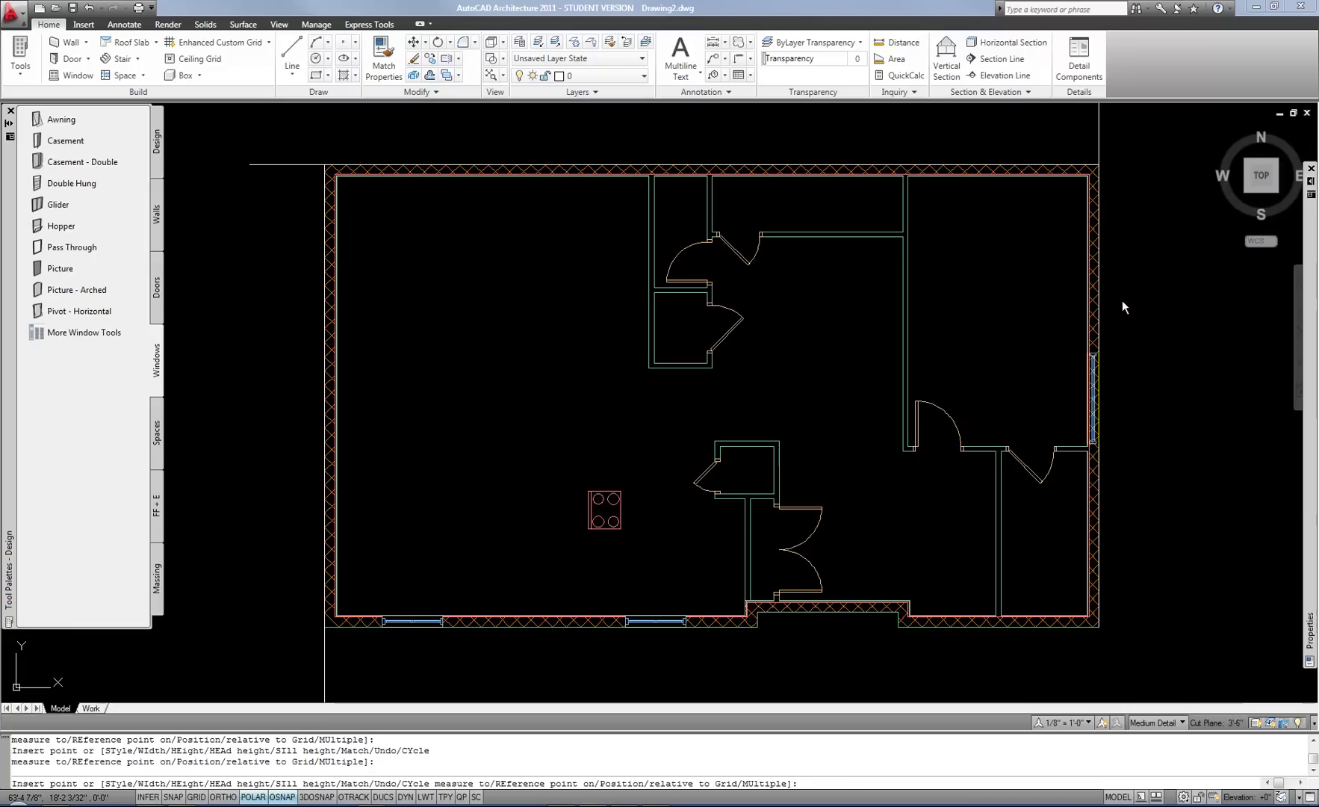
click(1135, 263)
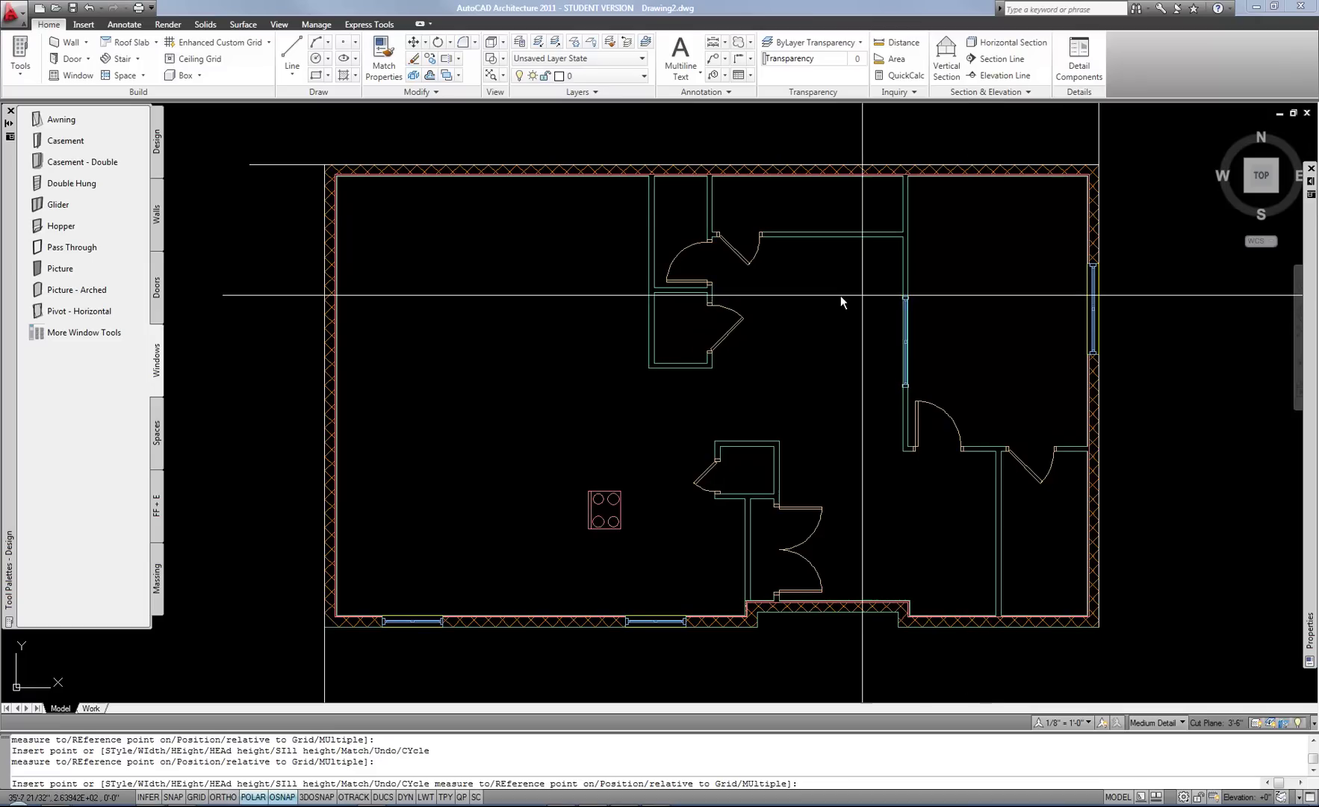
Step: Place a casement window in the left exterior wall
click(274, 341)
key(Return)
middle_drag(297, 210, 362, 270)
Step: Copy the short corner line to the end of the right-wall window
text(co)
key(Return)
click(377, 191)
click(343, 271)
key(Return)
click(343, 270)
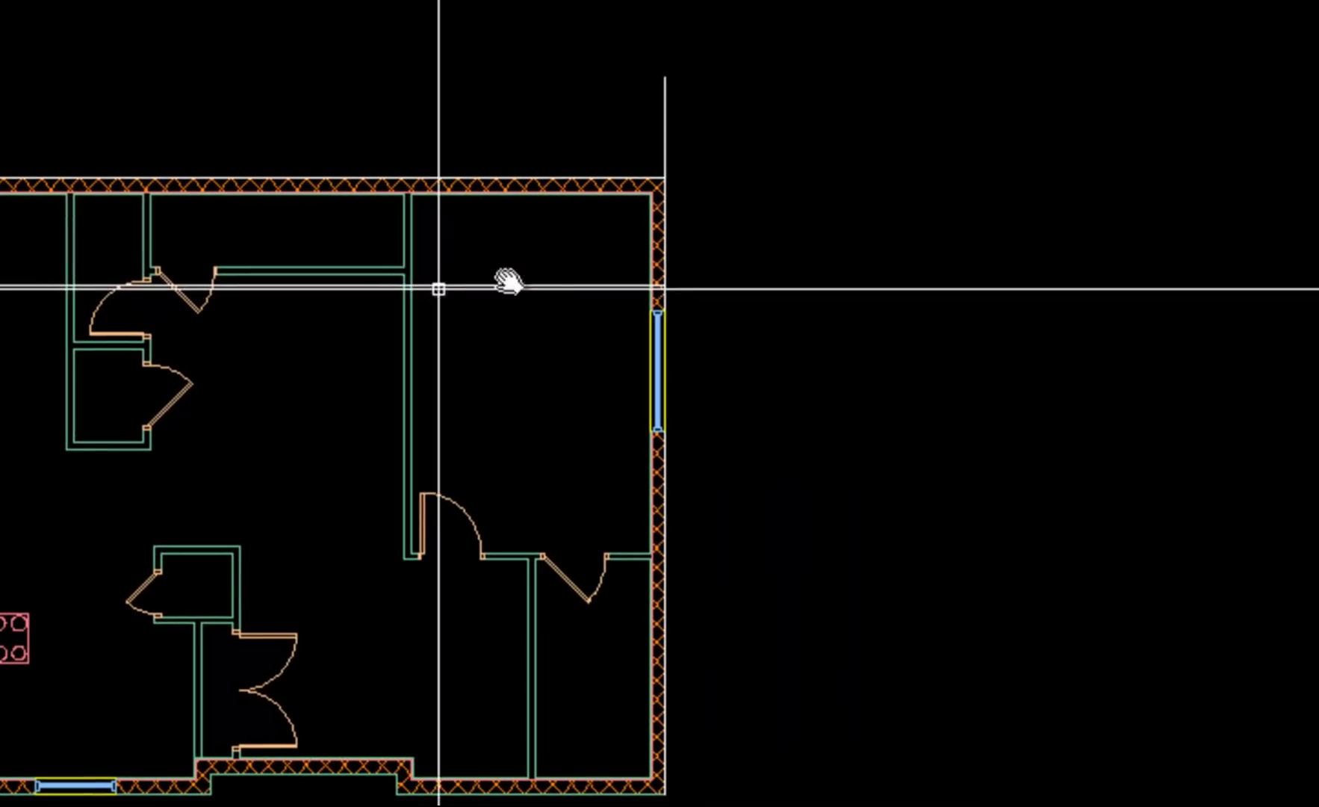
scroll(643, 247, up, 5)
click(706, 551)
scroll(706, 551, up, 6)
click(710, 466)
scroll(709, 464, down, 4)
Step: Copy the vertical guide line 4'-8" in from the bottom wall corner
middle_drag(711, 308, 711, 300)
scroll(632, 471, down, 6)
middle_drag(631, 472, 250, 619)
scroll(250, 619, up, 3)
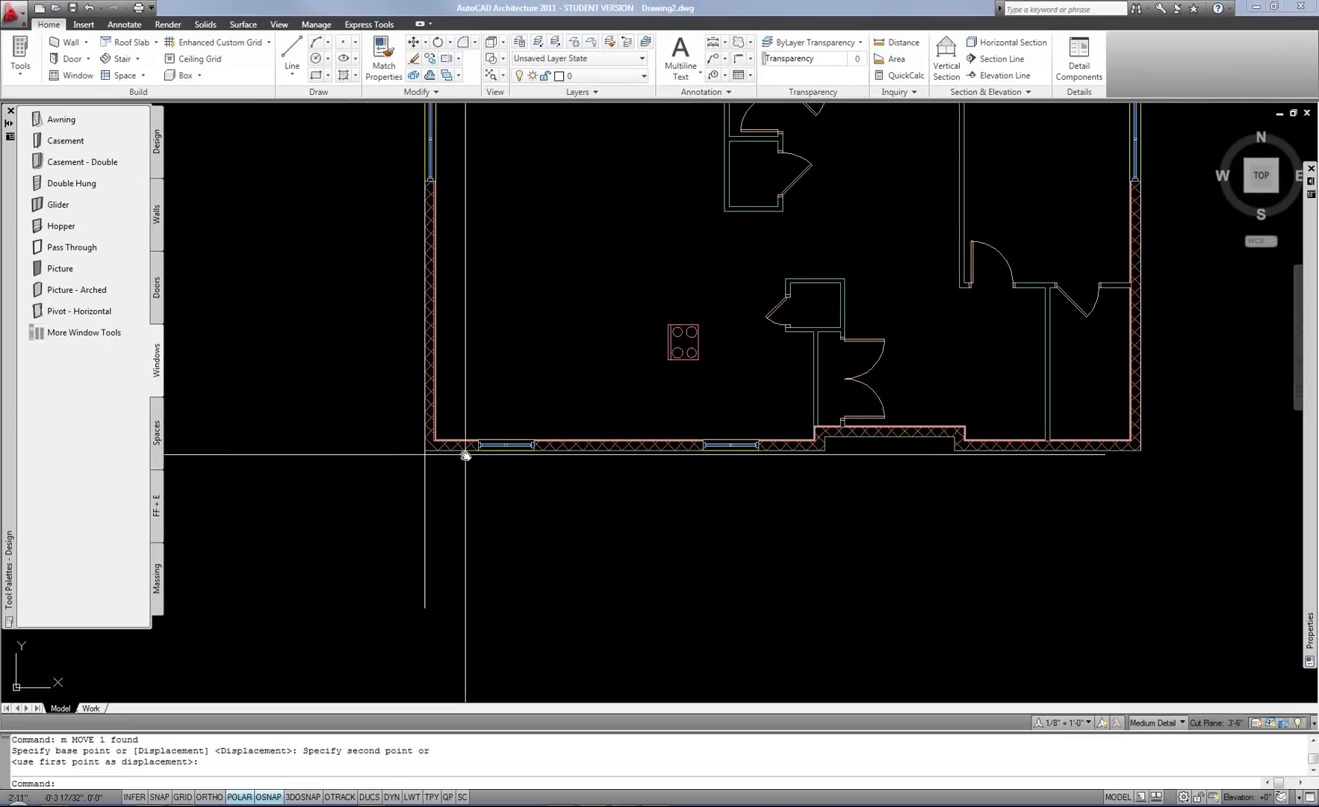
scroll(351, 545, up, 3)
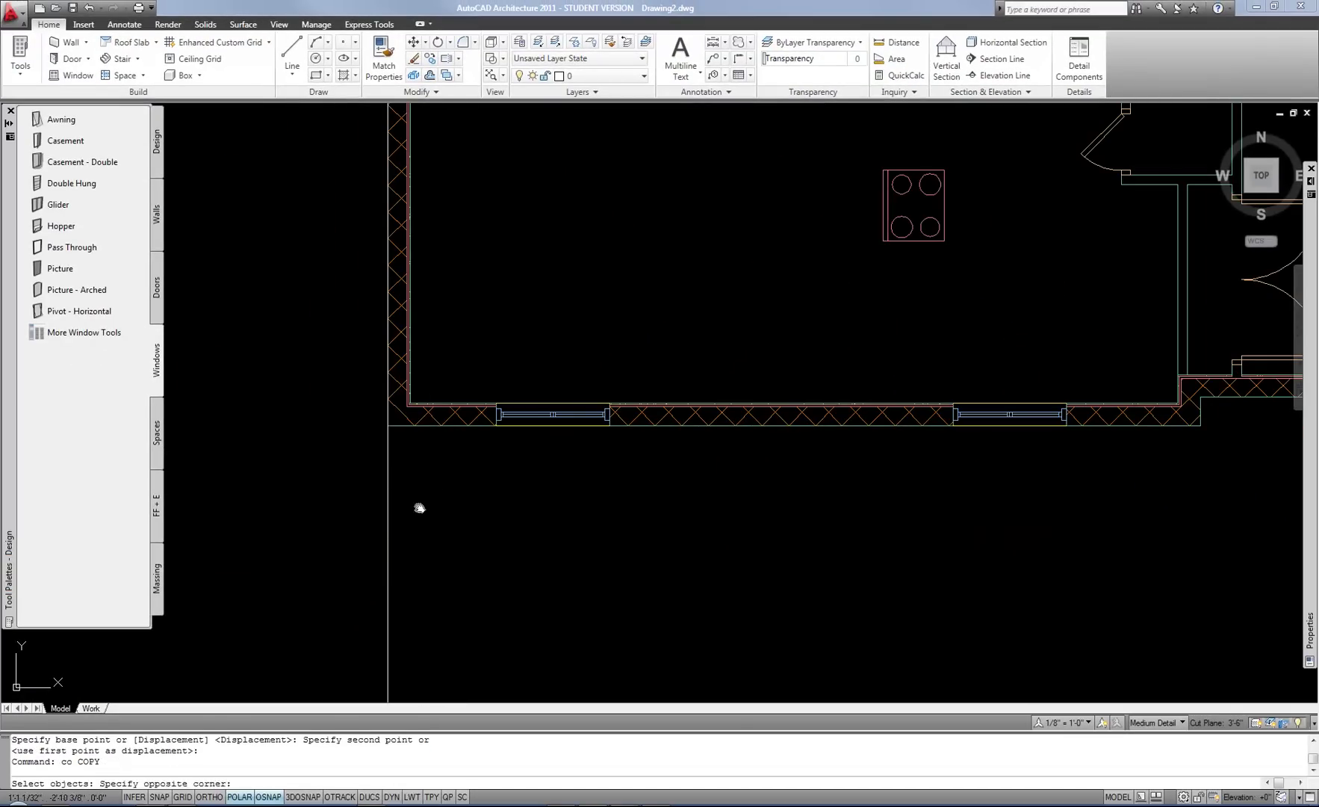
click(342, 532)
key(Return)
click(441, 492)
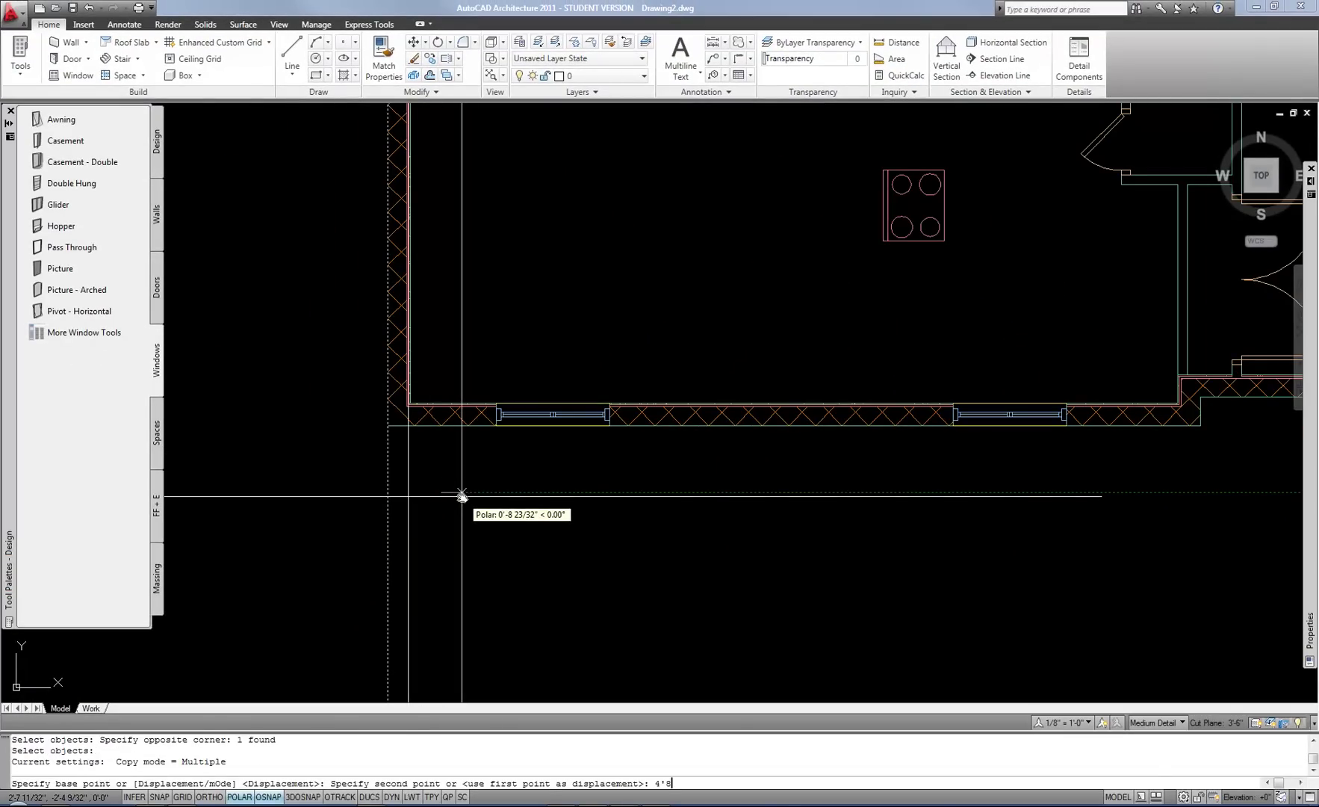
key(Return)
Step: Move the bottom-wall window to the guide line position
key(Return)
click(554, 414)
scroll(527, 419, up, 5)
text(m)
key(Return)
click(505, 442)
scroll(601, 459, down, 5)
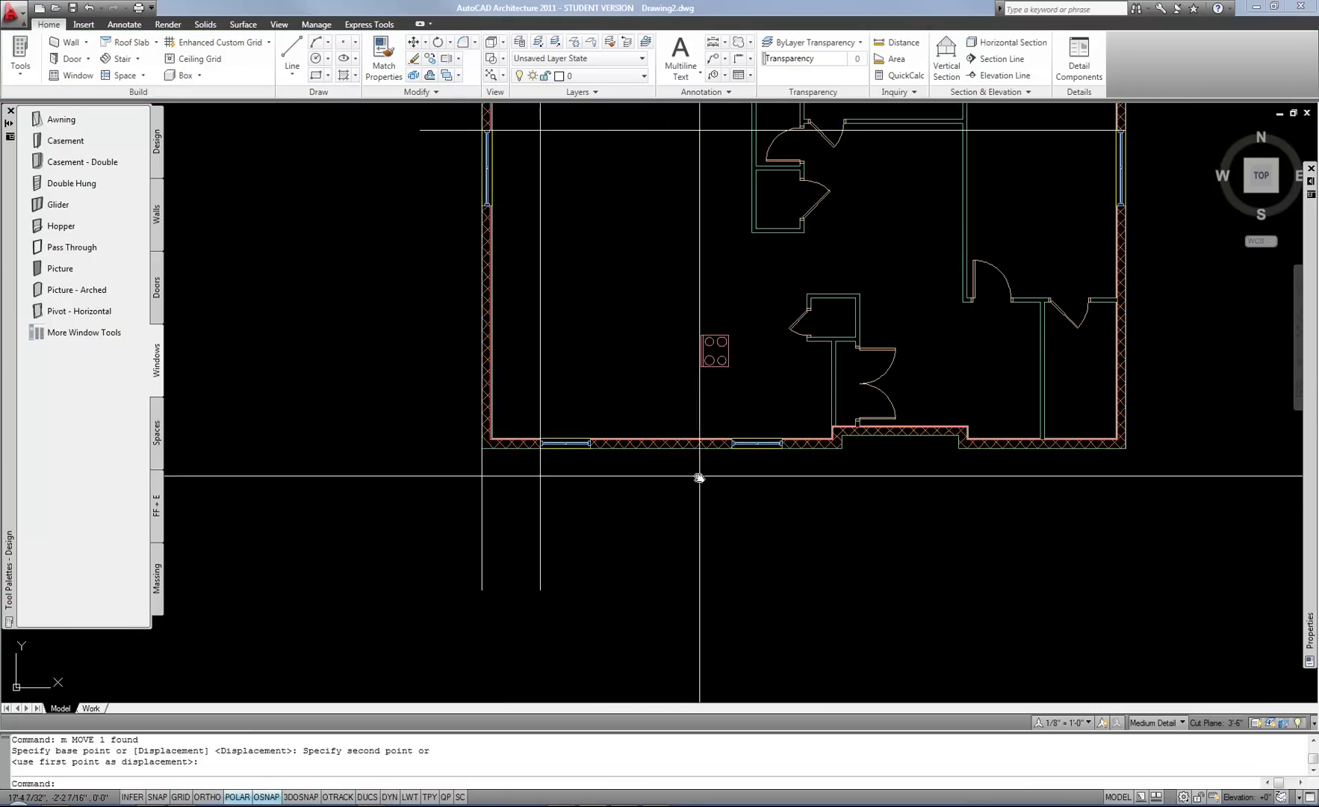
middle_drag(676, 490, 668, 472)
scroll(653, 441, up, 2)
Step: Erase the extra bottom-wall window and mirror the remaining one across a vertical line
text(e)
key(Return)
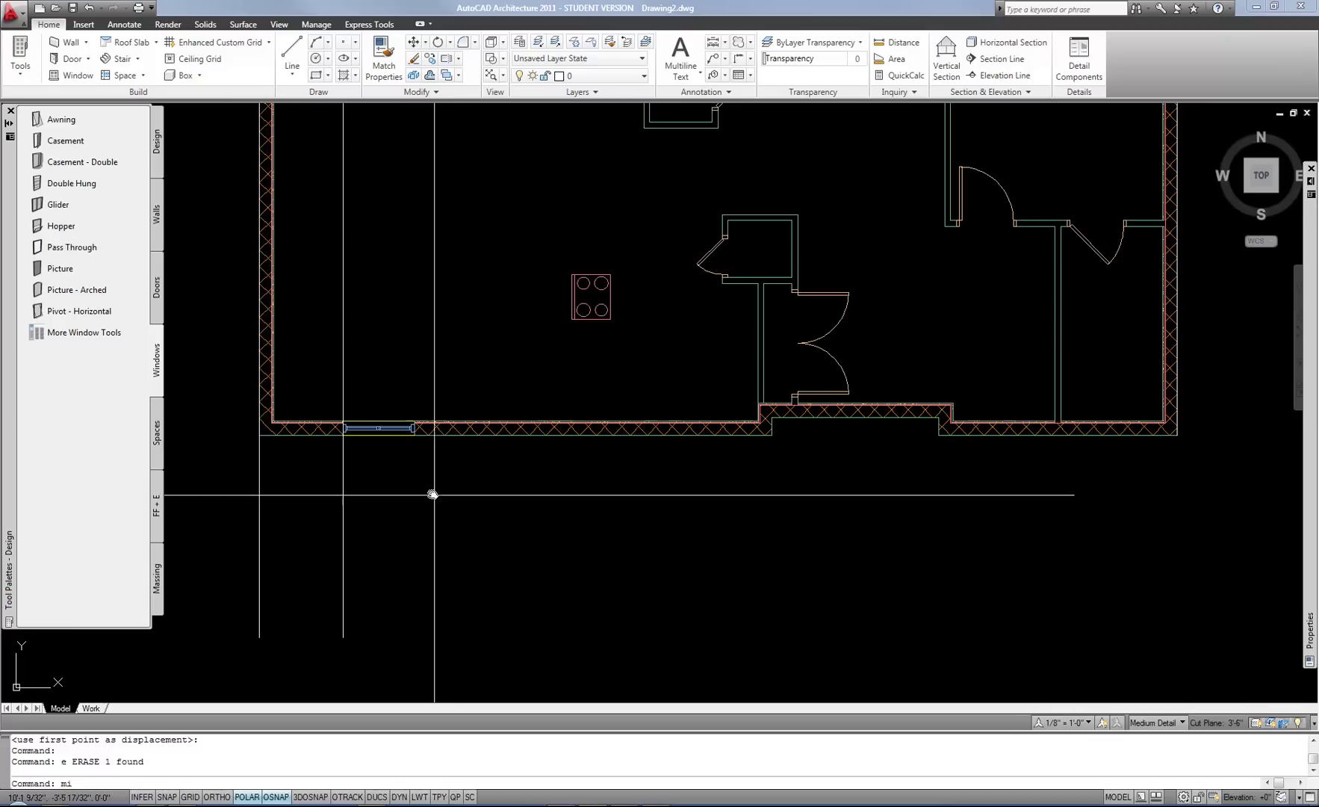
click(522, 436)
click(520, 484)
key(Return)
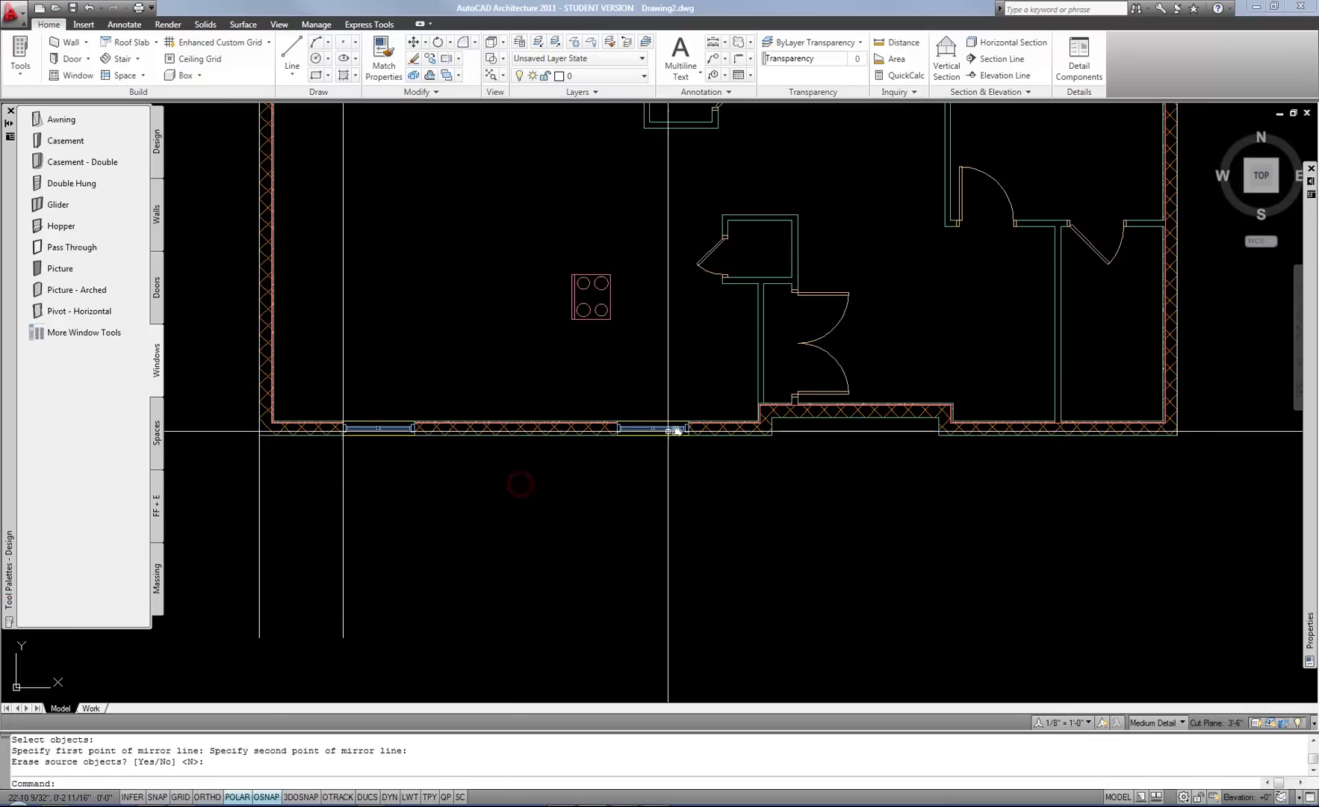
scroll(710, 427, up, 5)
Step: Measure the window-to-corner distance with DIST to confirm 4'-8"
text(di)
key(Return)
click(641, 453)
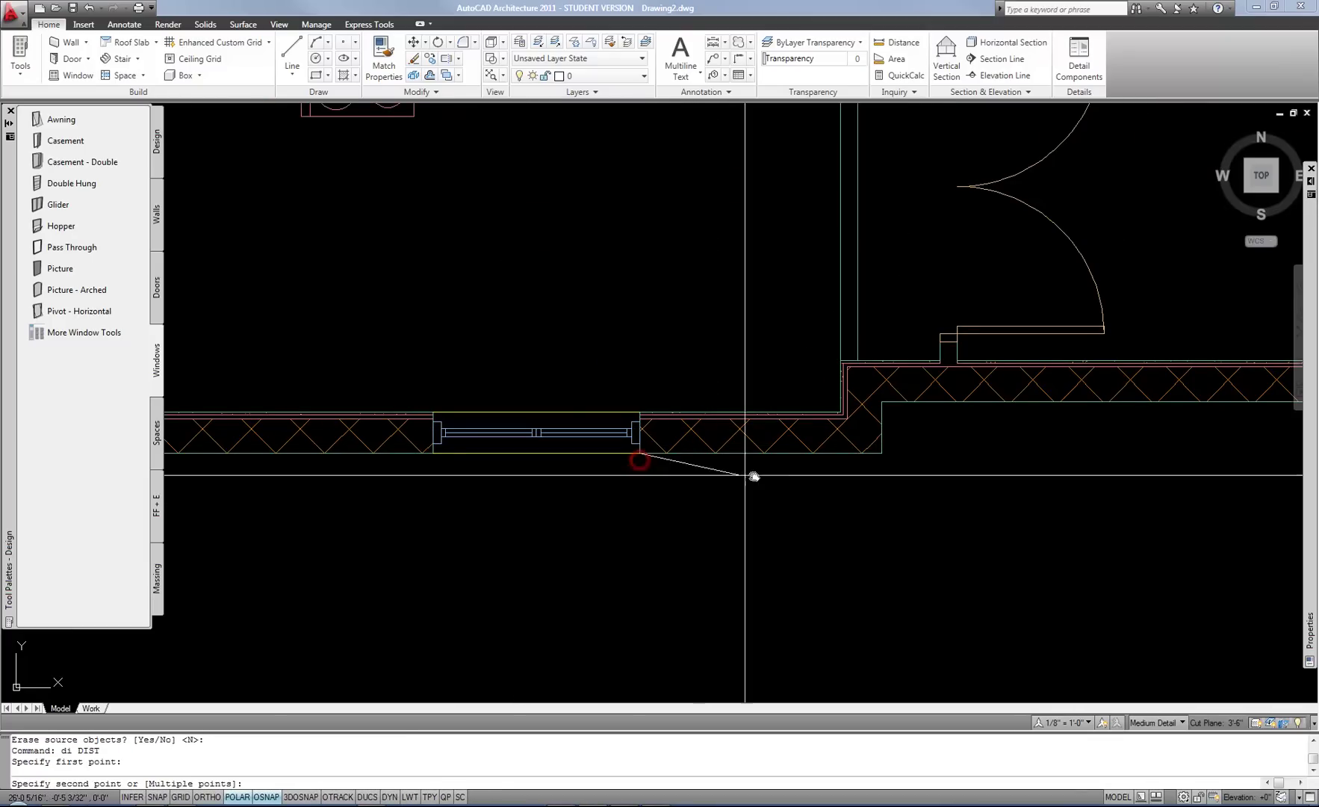
click(880, 453)
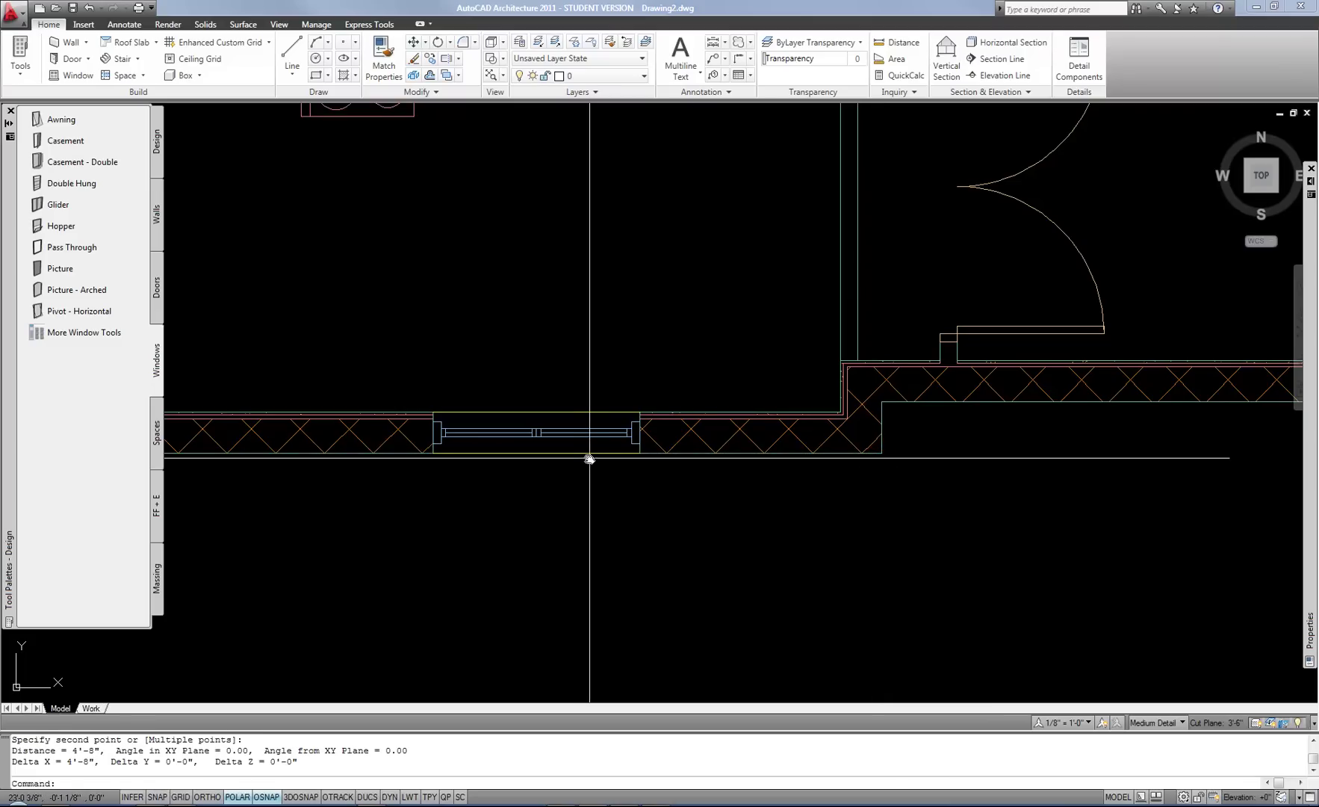
scroll(594, 458, down, 8)
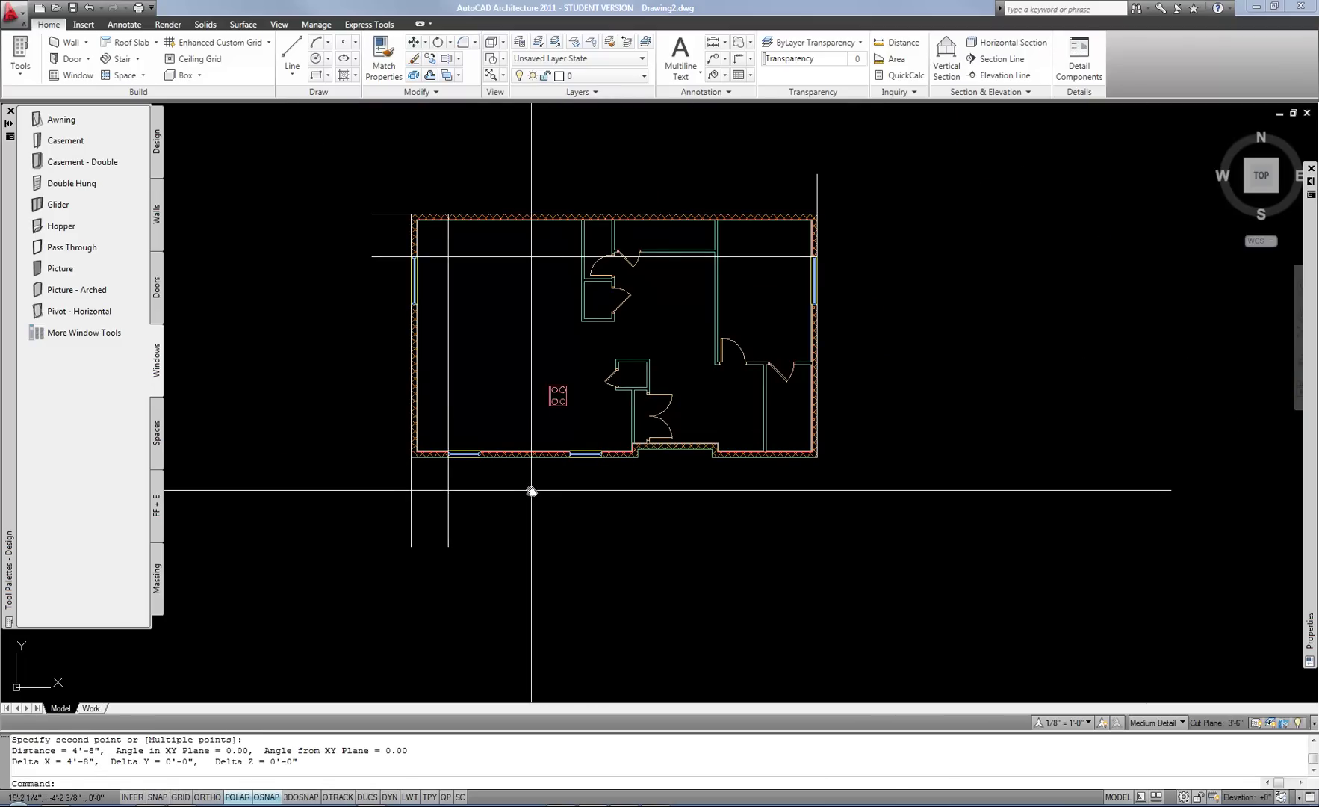
Step: Inspect the bottom double door's properties, then deselect it
scroll(568, 521, up, 2)
click(701, 426)
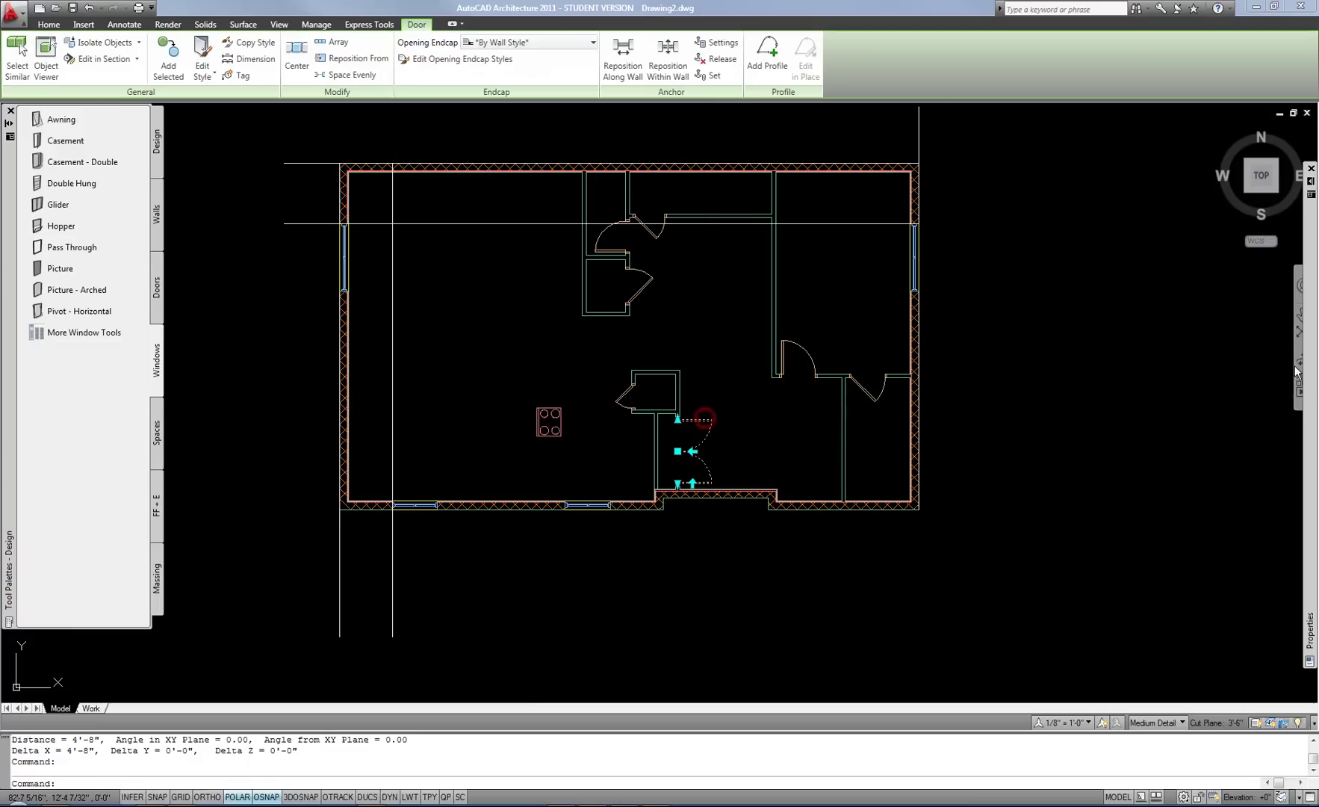
mouse_move(1314, 357)
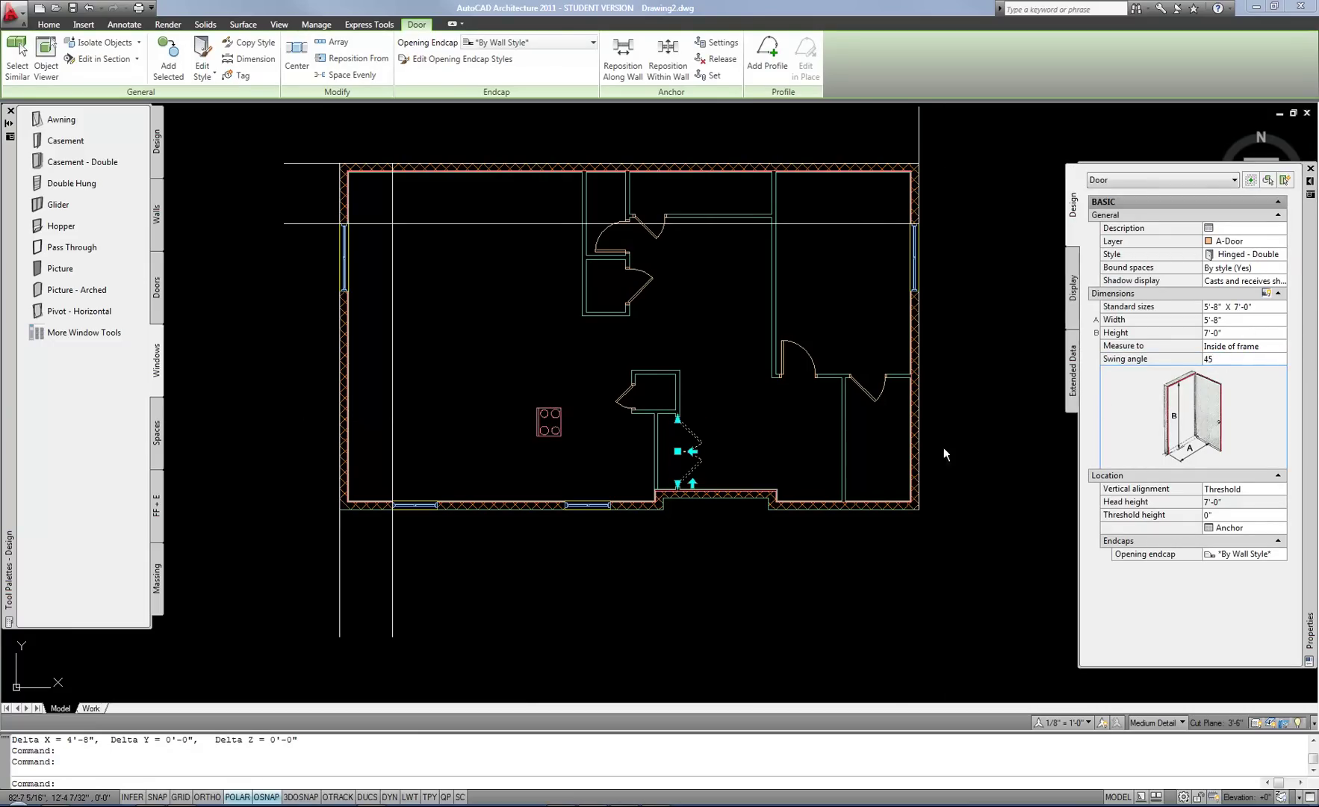
scroll(719, 466, up, 3)
key(Escape)
key(Escape)
scroll(719, 466, down, 2)
scroll(723, 475, up, 2)
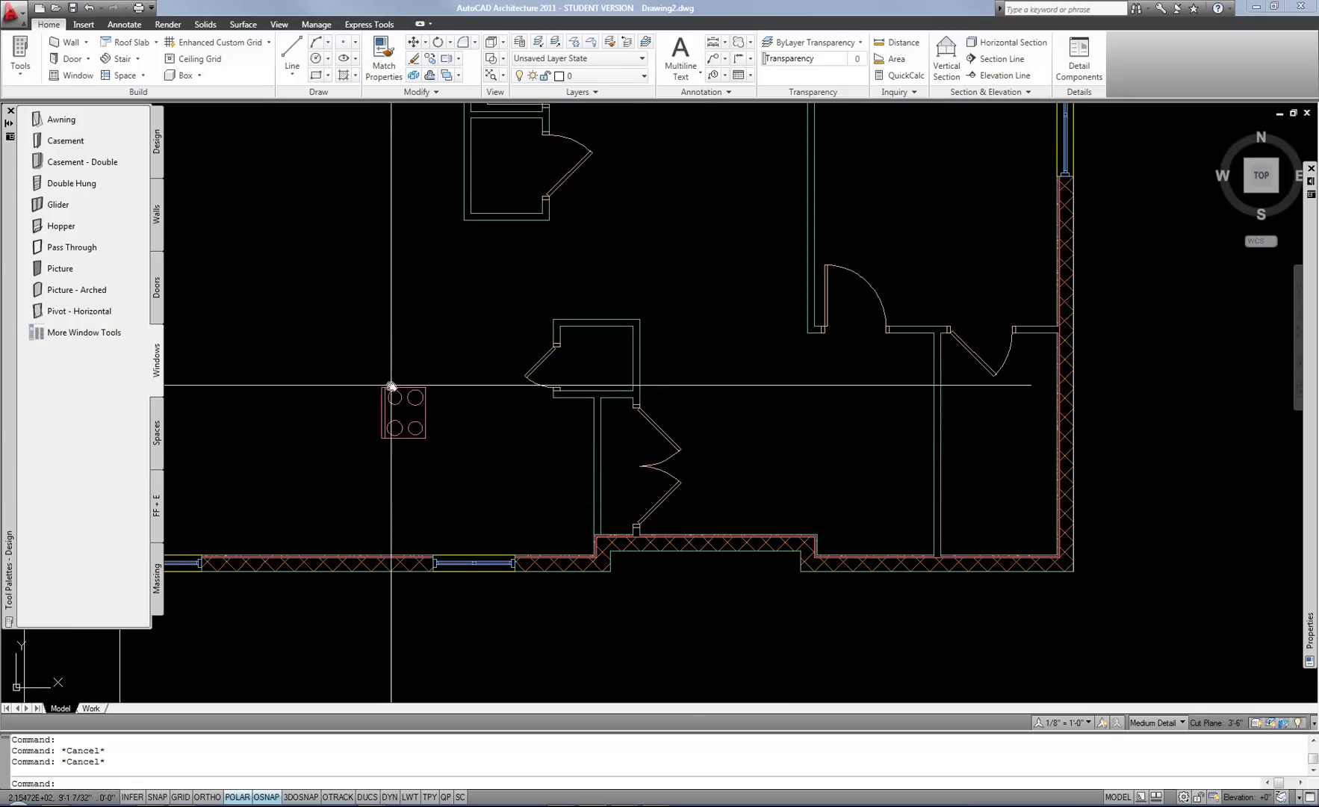
Step: Insert a 6'-0" Hinged - Double entrance door centred in the recessed bottom wall
click(158, 262)
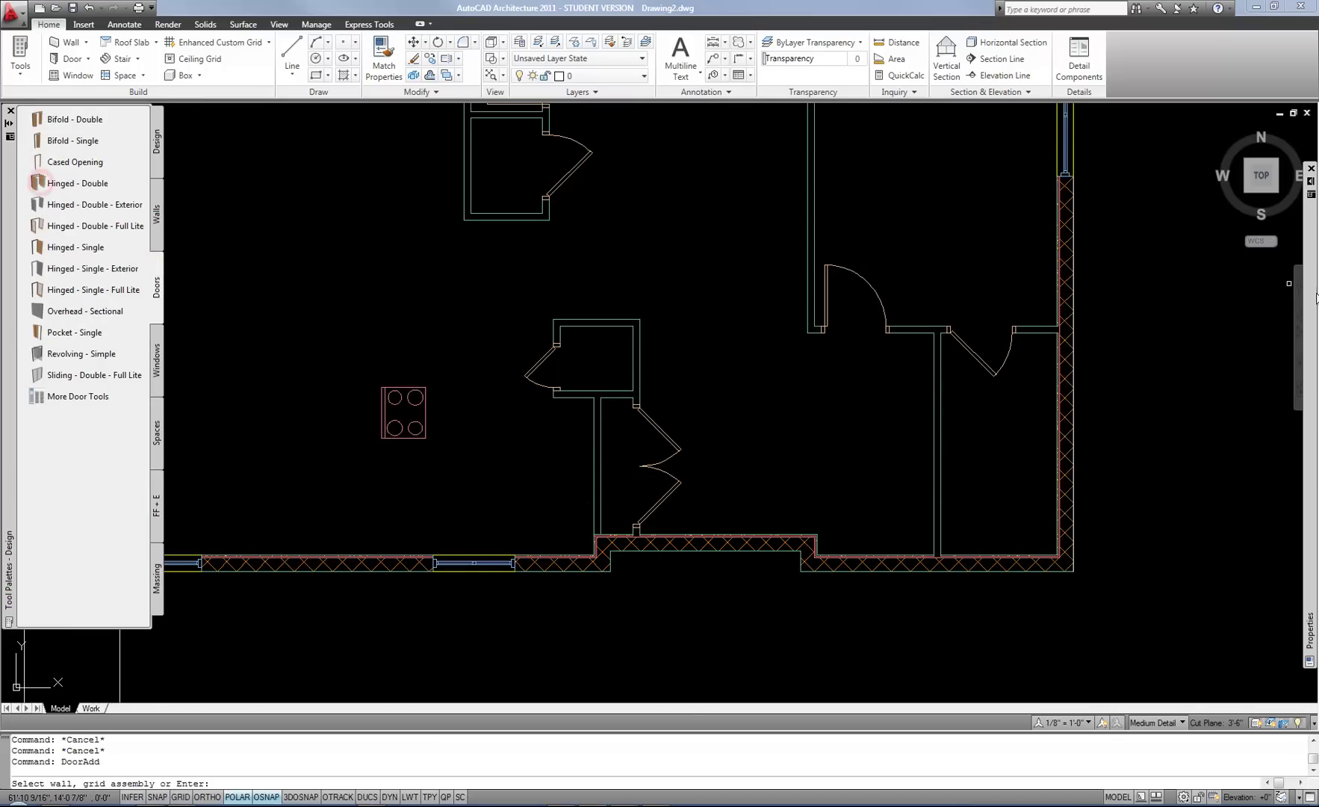
mouse_move(1315, 298)
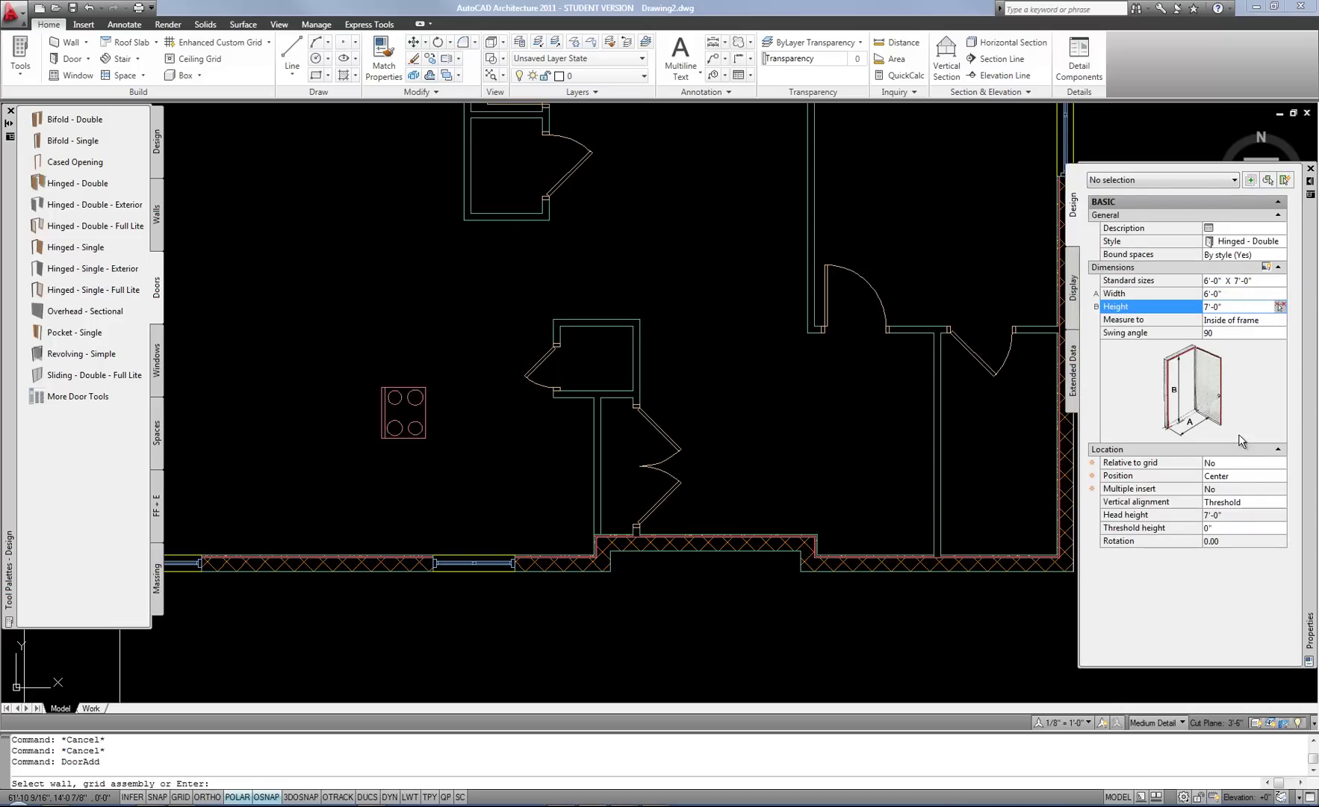
click(698, 555)
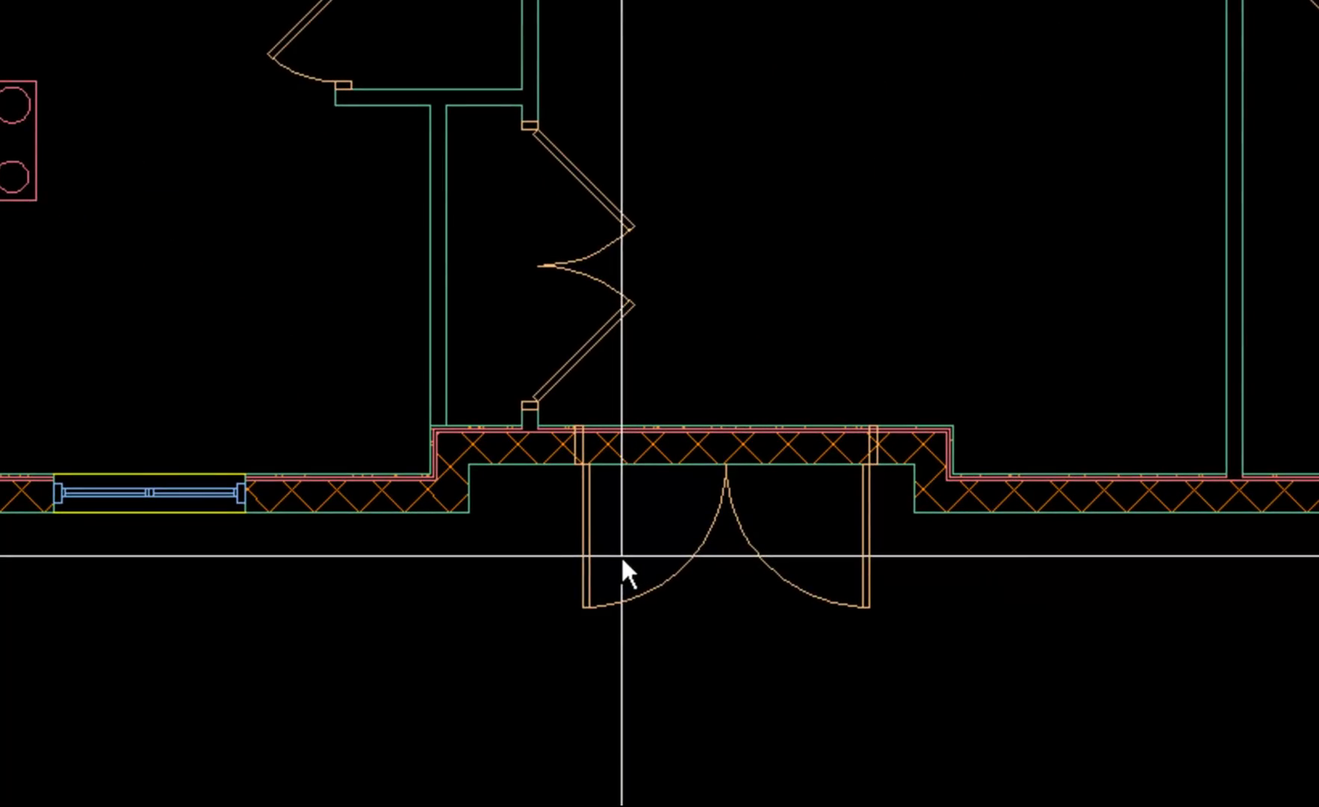
scroll(622, 558, up, 3)
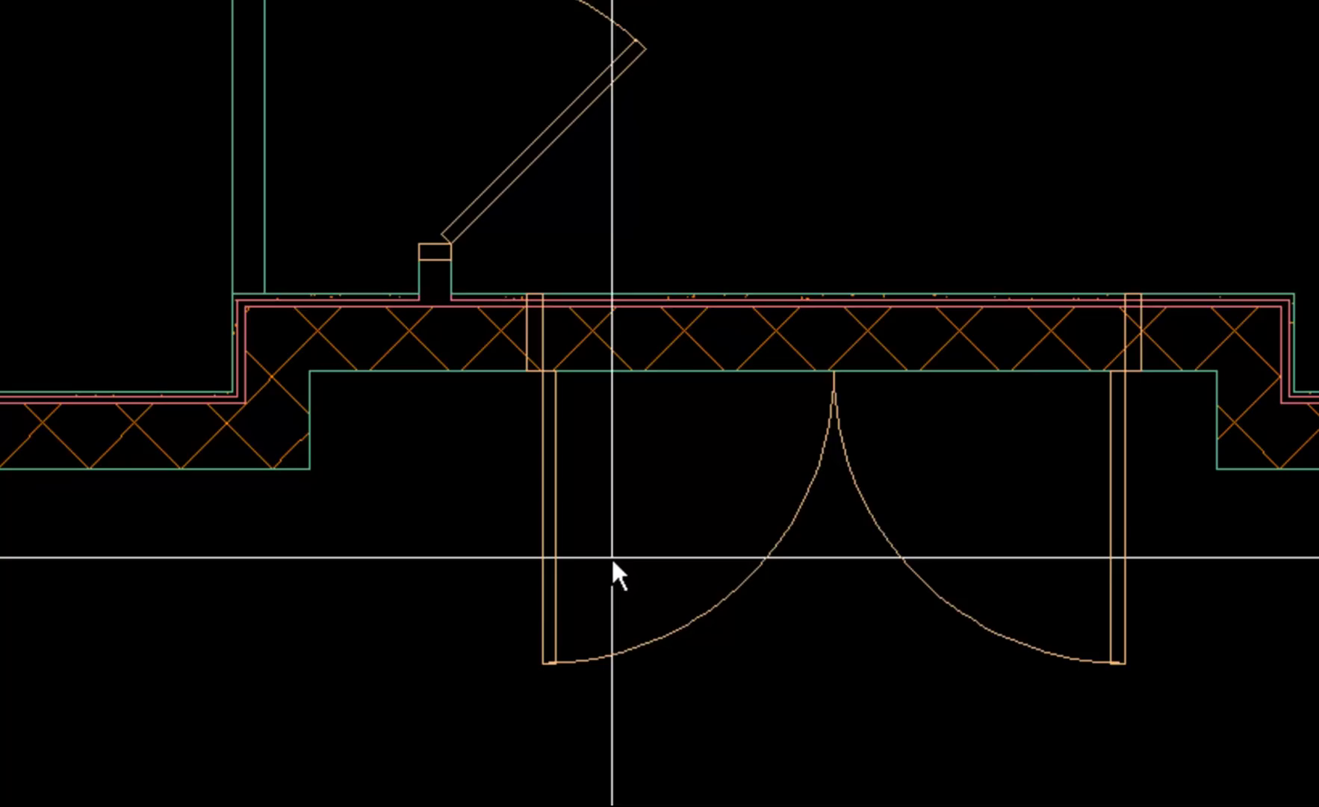
Step: Place the double door, then draw a corner-to-corner guide line and a vertical line from its midpoint
click(611, 558)
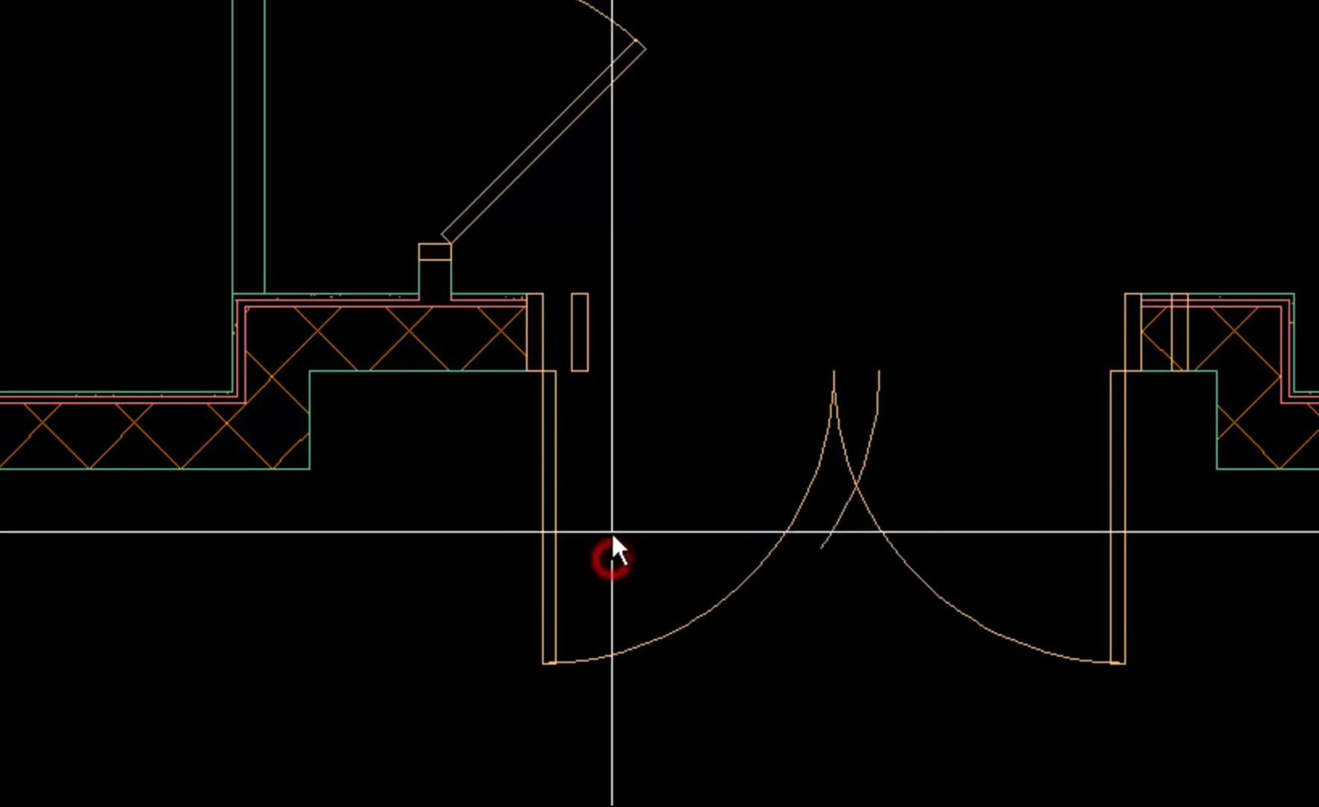
click(313, 479)
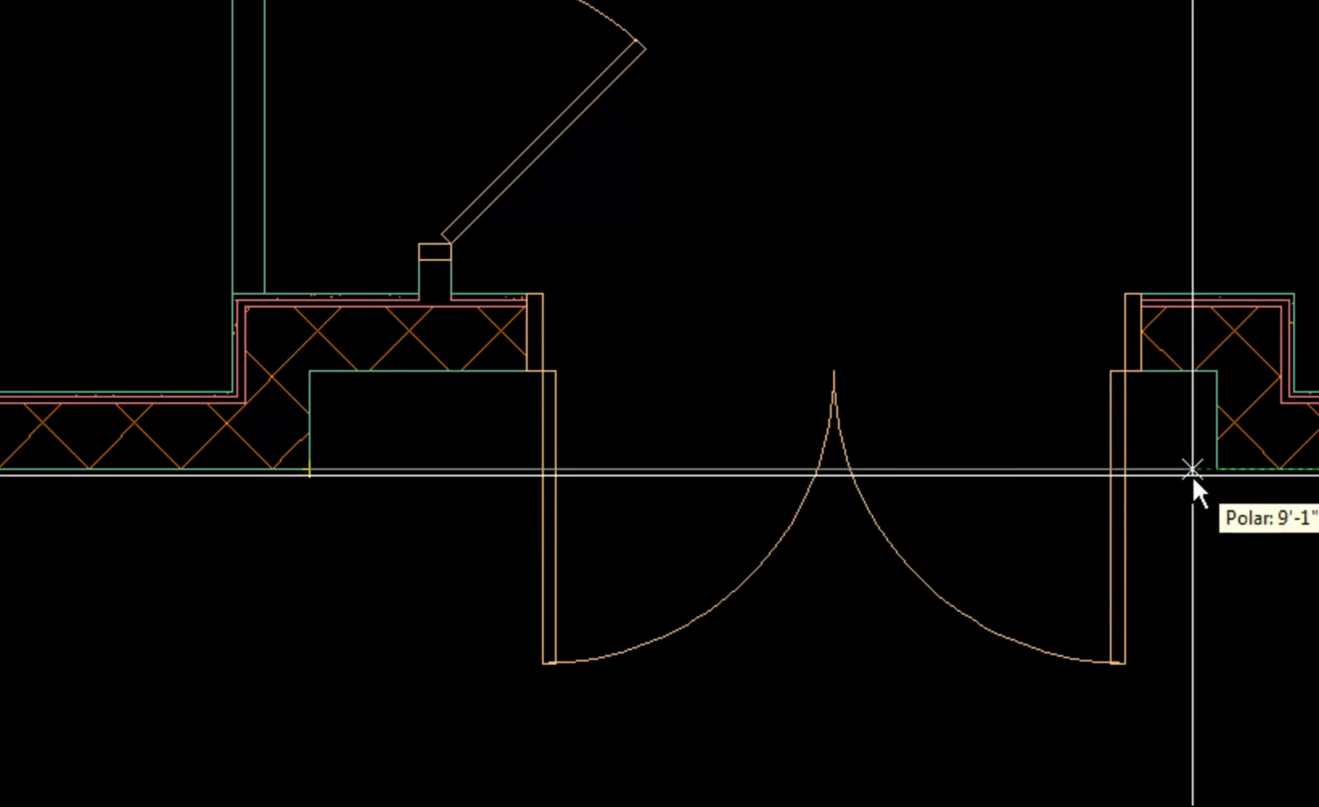
click(1204, 472)
click(765, 472)
click(763, 110)
key(Return)
Step: Slide the double door along the wall until it is centred on the vertical line
click(837, 385)
click(833, 334)
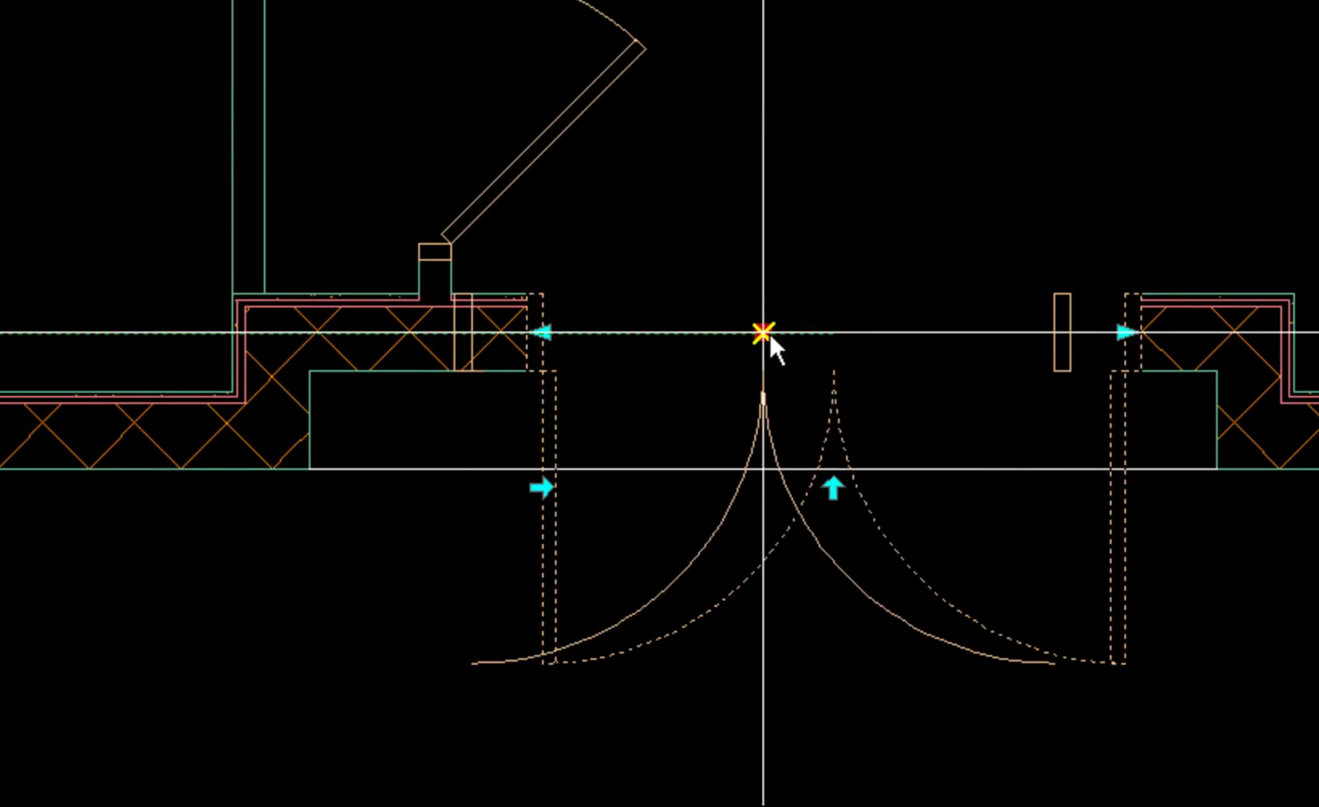
click(763, 333)
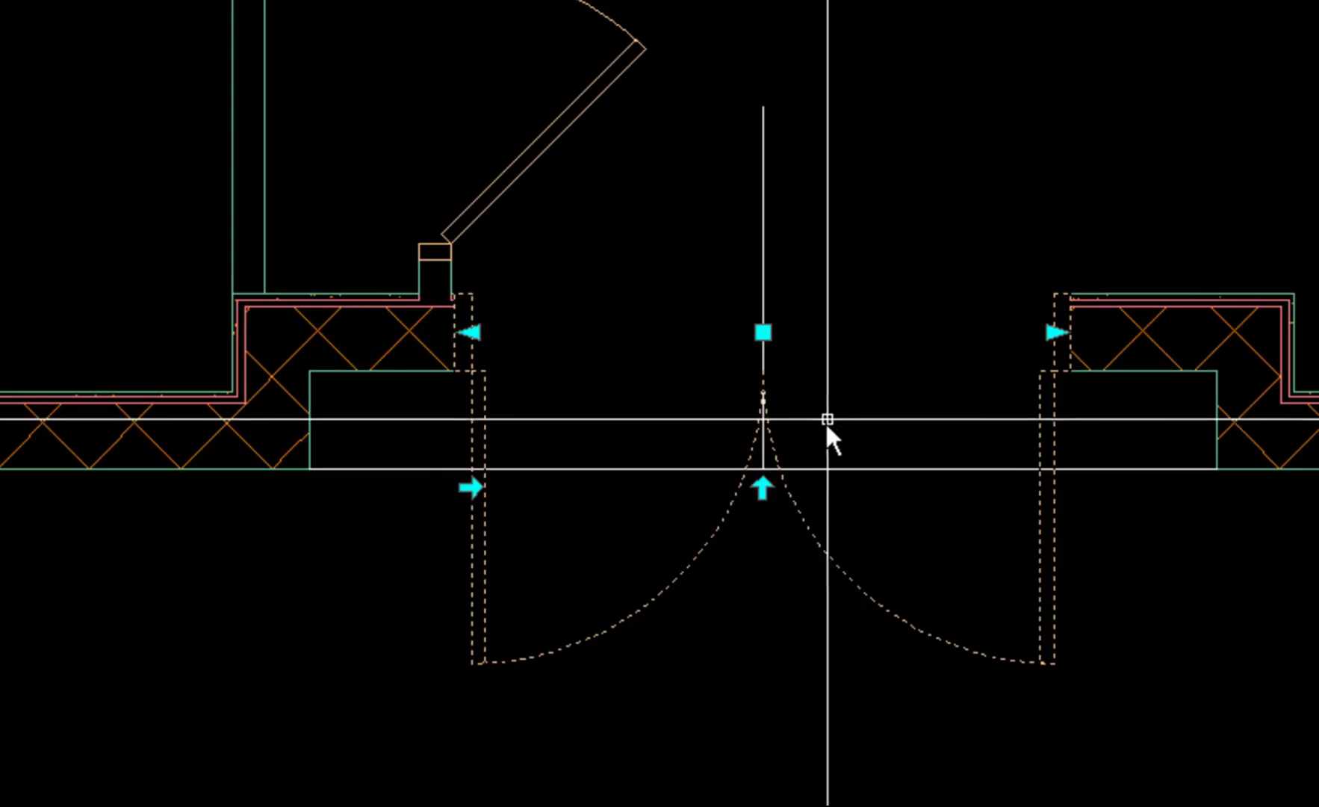
key(Escape)
Step: Delete the vertical centre line and erase the horizontal guide line
click(764, 236)
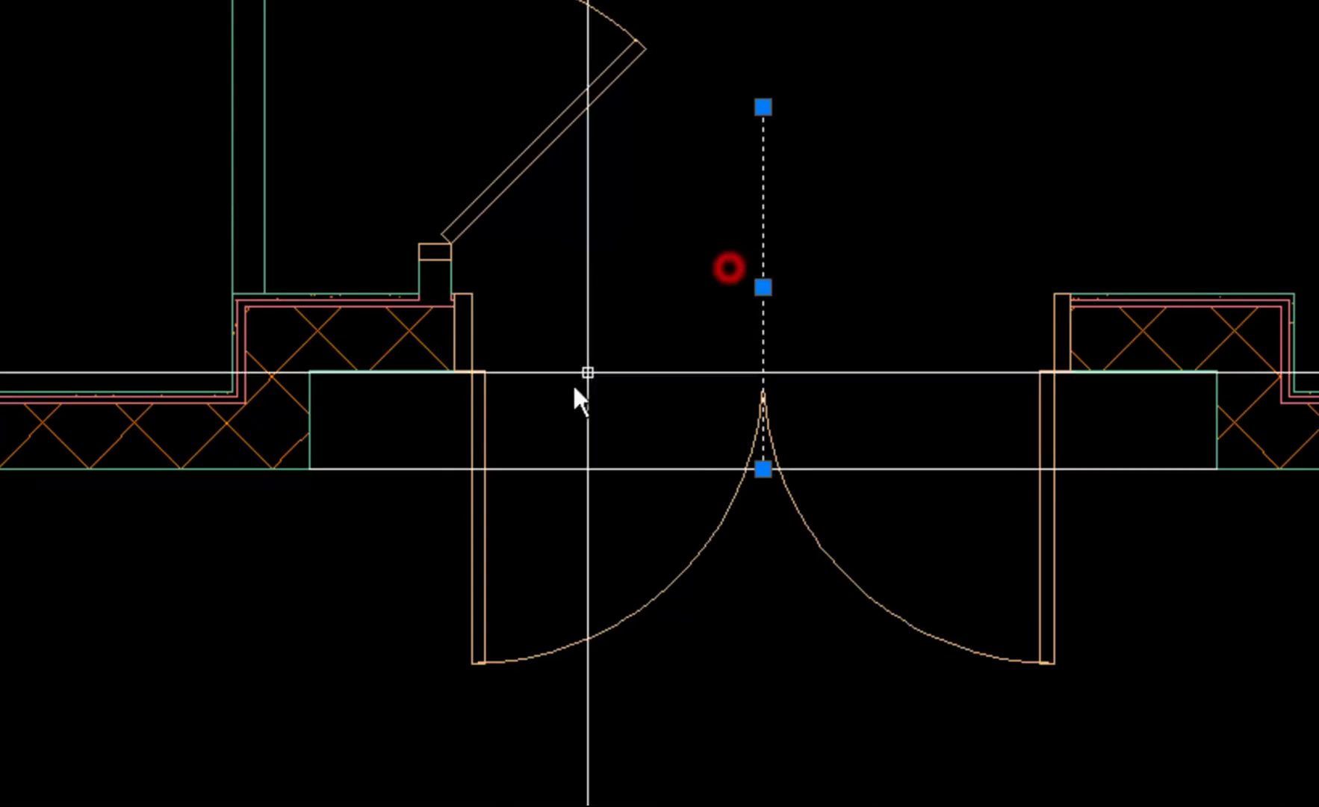
key(Delete)
click(411, 467)
text(e)
key(Return)
scroll(631, 463, down, 5)
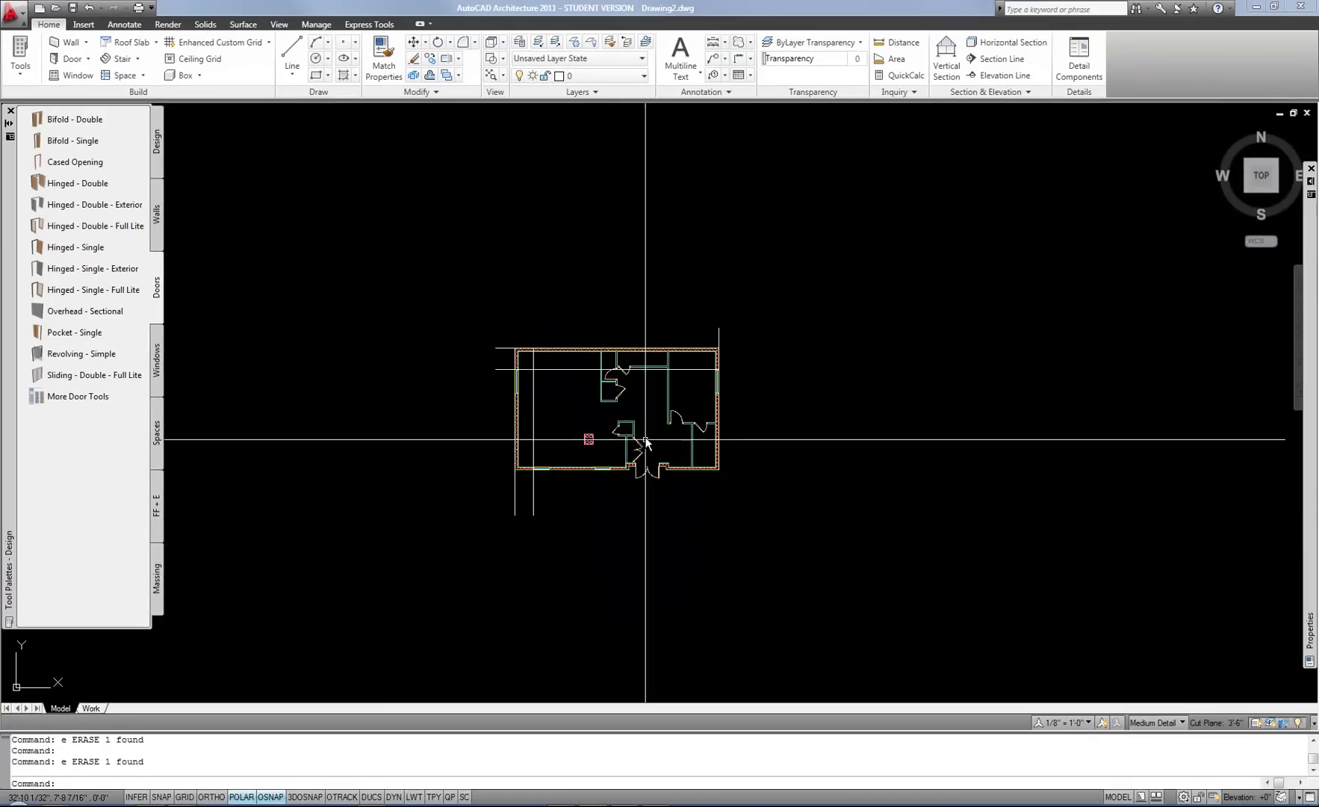
scroll(645, 442, up, 2)
middle_drag(591, 523, 542, 609)
Step: Erase the two leftover guide lines and the L-shaped leftover line
click(448, 633)
text(e)
key(Return)
click(430, 369)
text(e)
key(Return)
scroll(583, 553, up, 6)
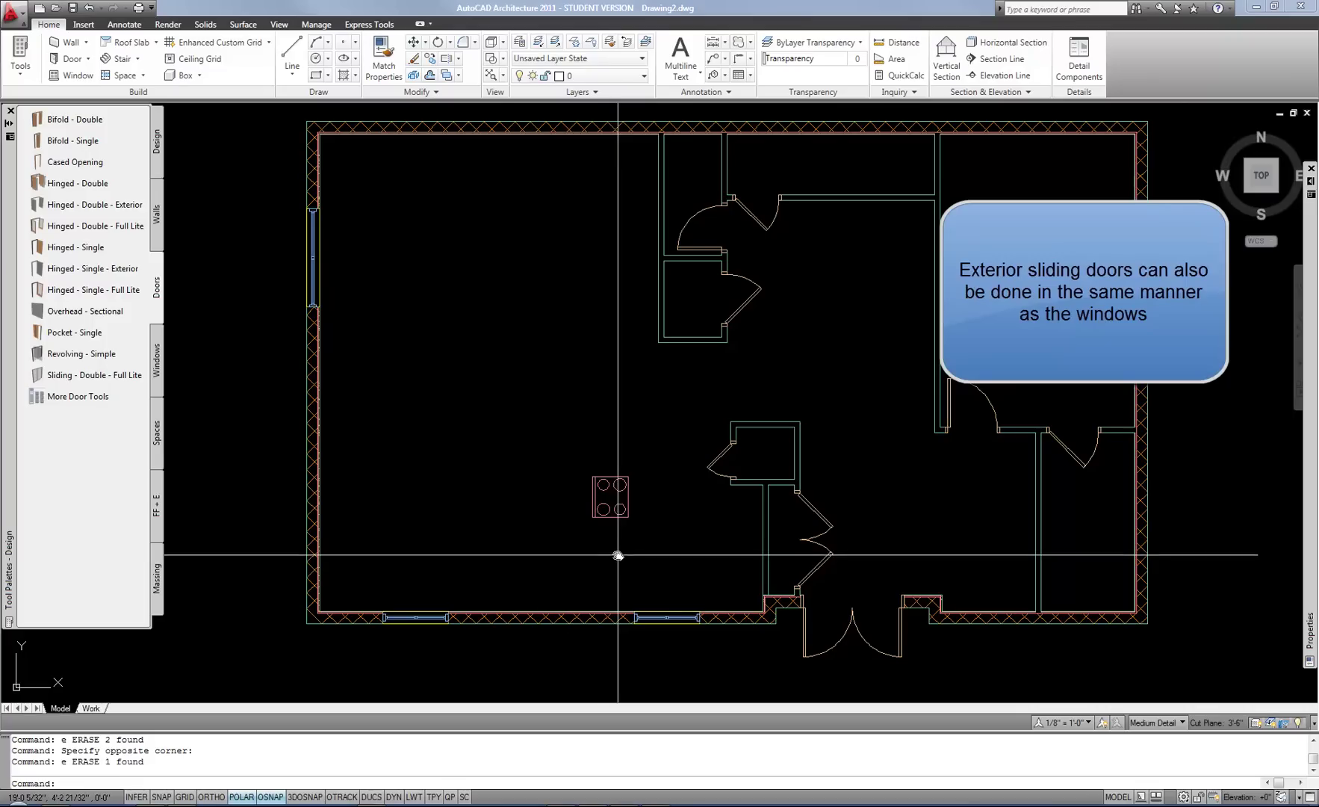